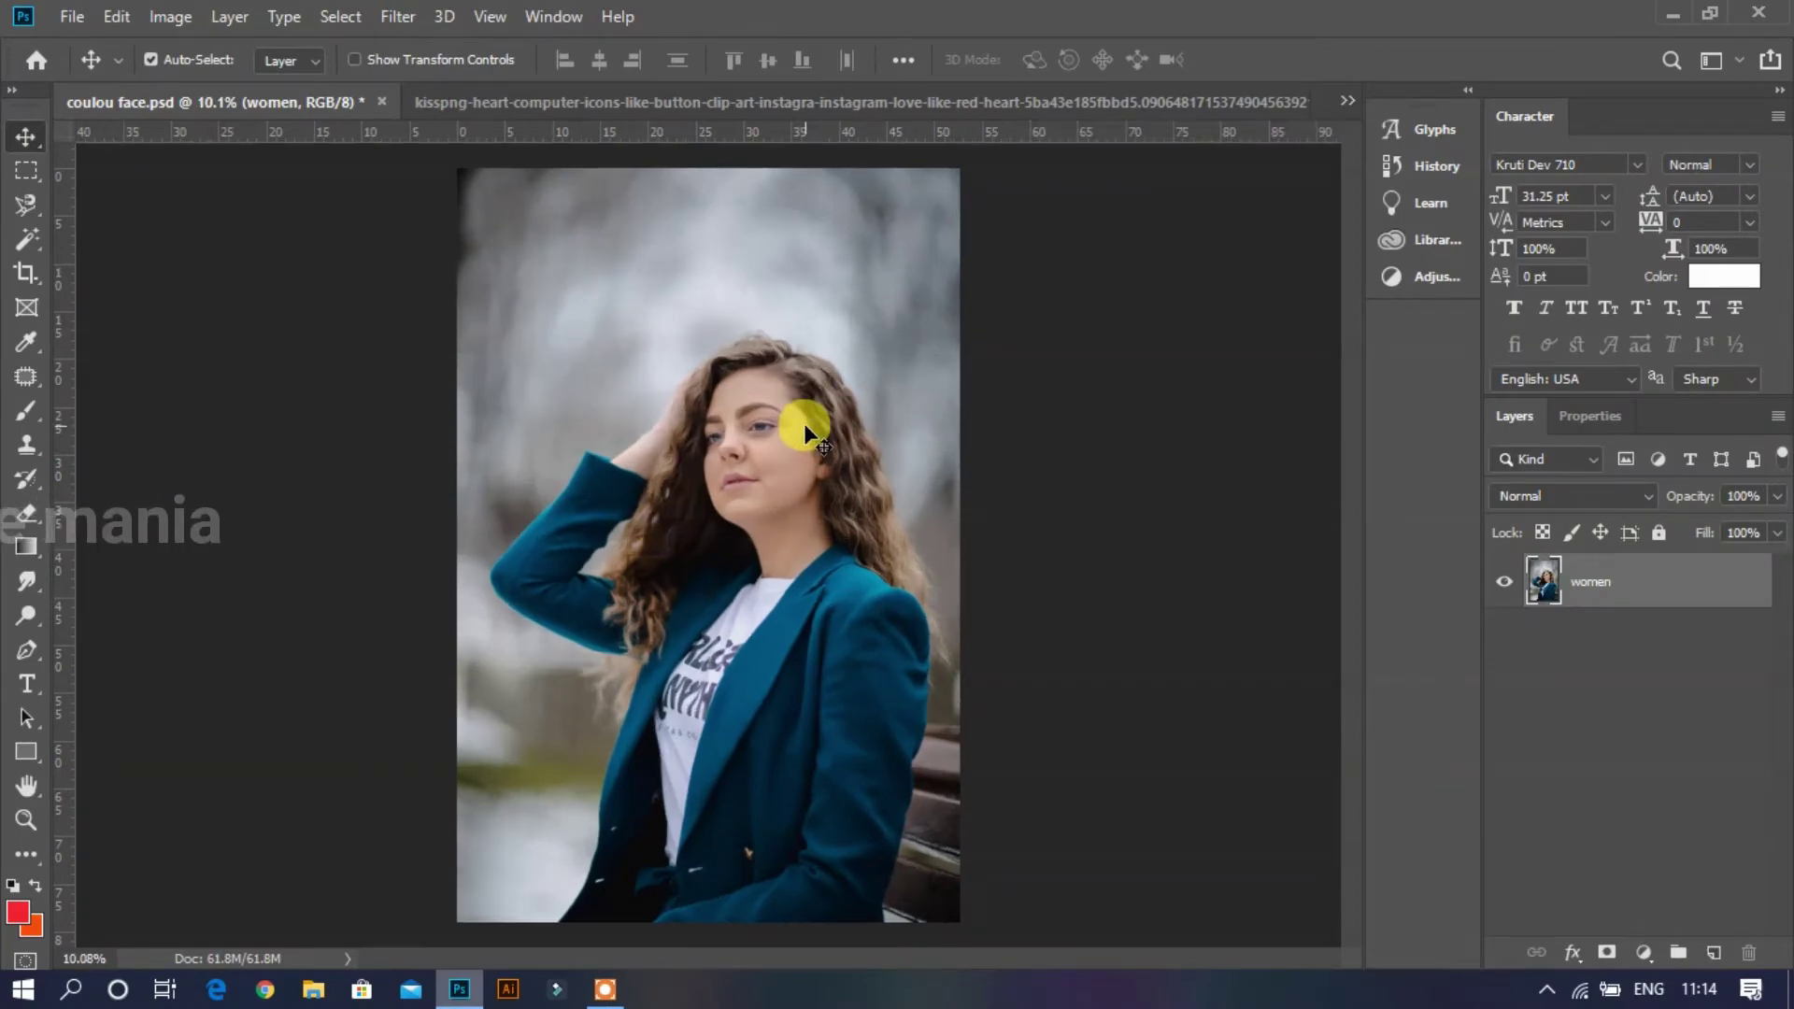
Step: Copy the heart like icon into coulou face.psd, scaled to 153.85% in the upper-left corner of the photo
click(614, 98)
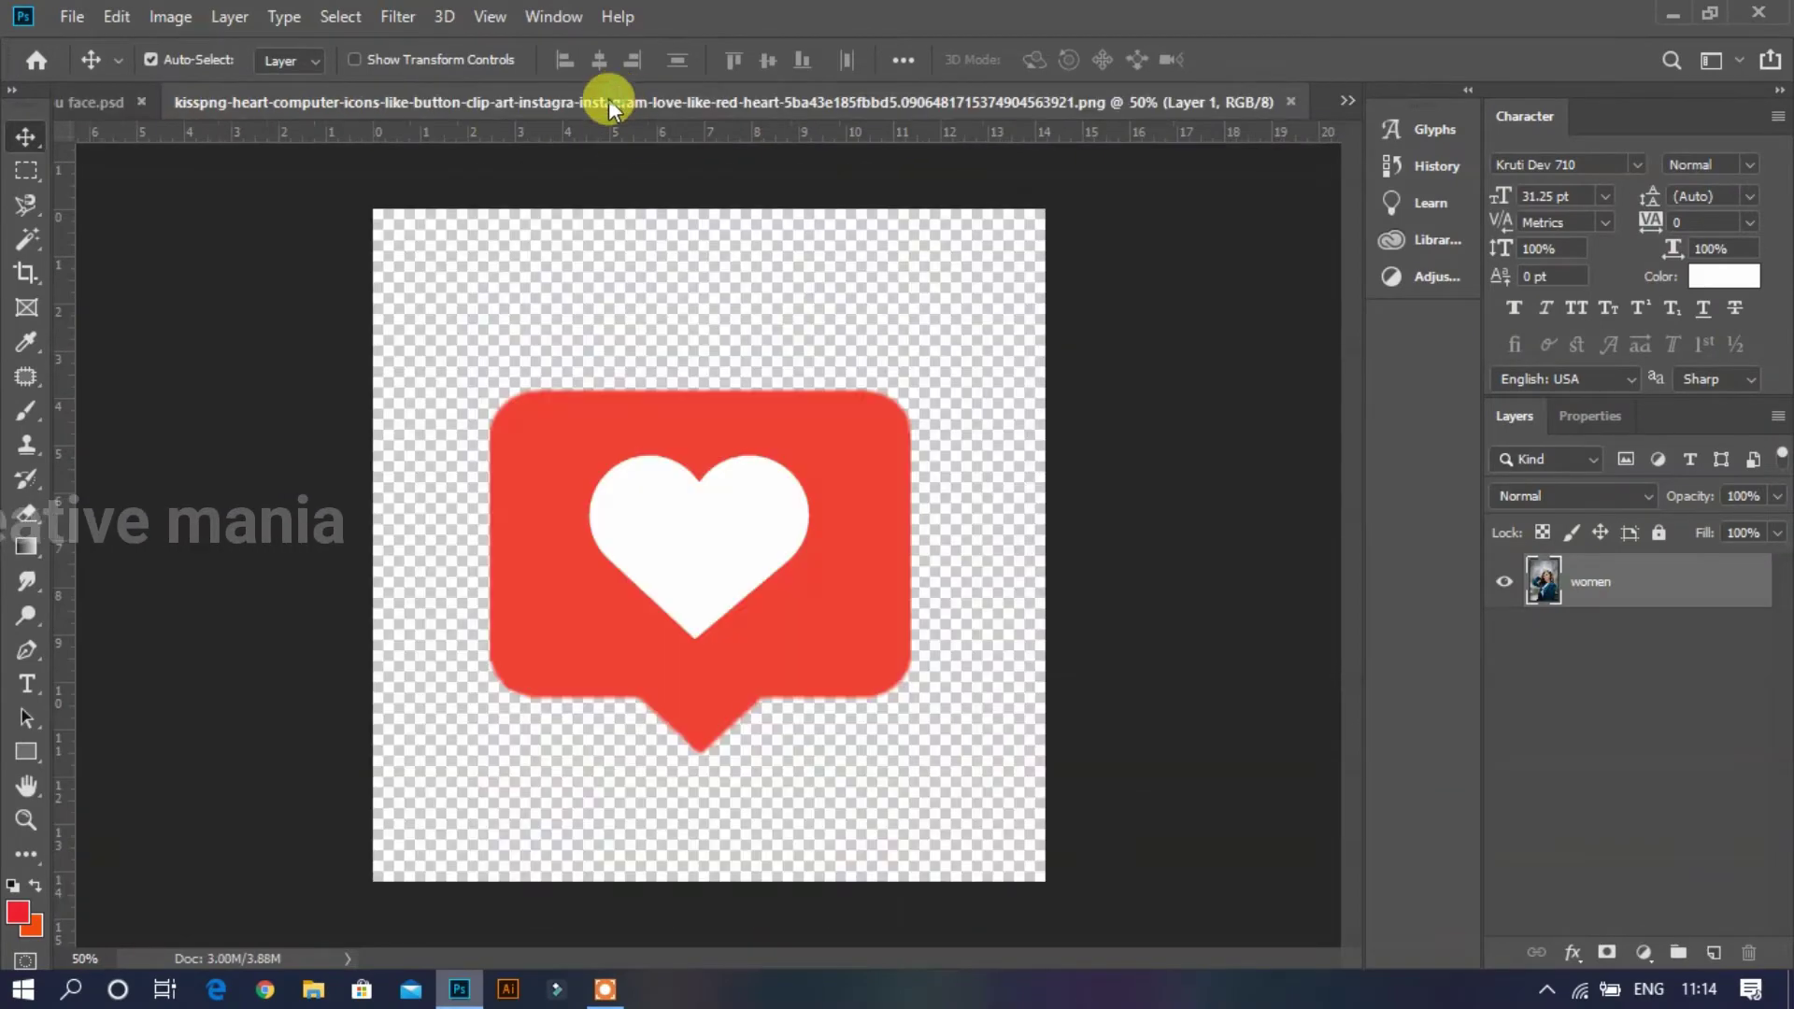
drag(743, 467, 596, 275)
key(ctrl+t)
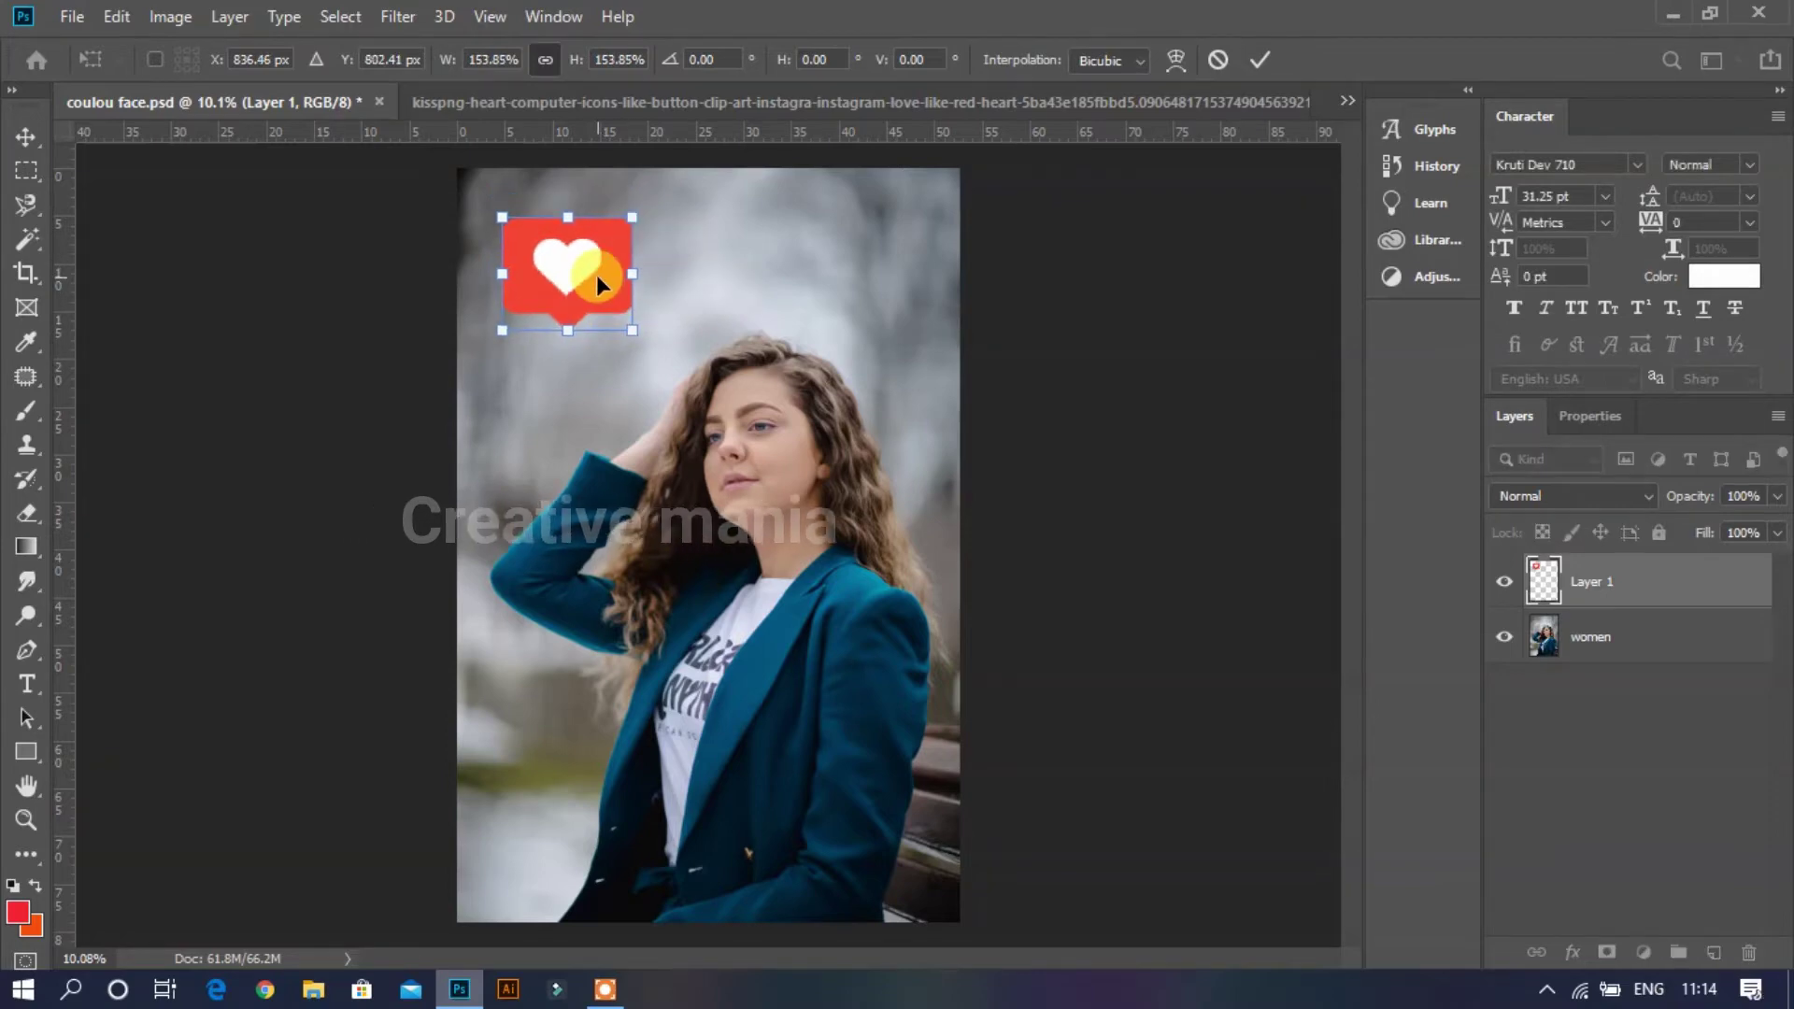
key(Return)
Step: Add a red-to-transparent gradient fill layer directly above the women layer
click(737, 433)
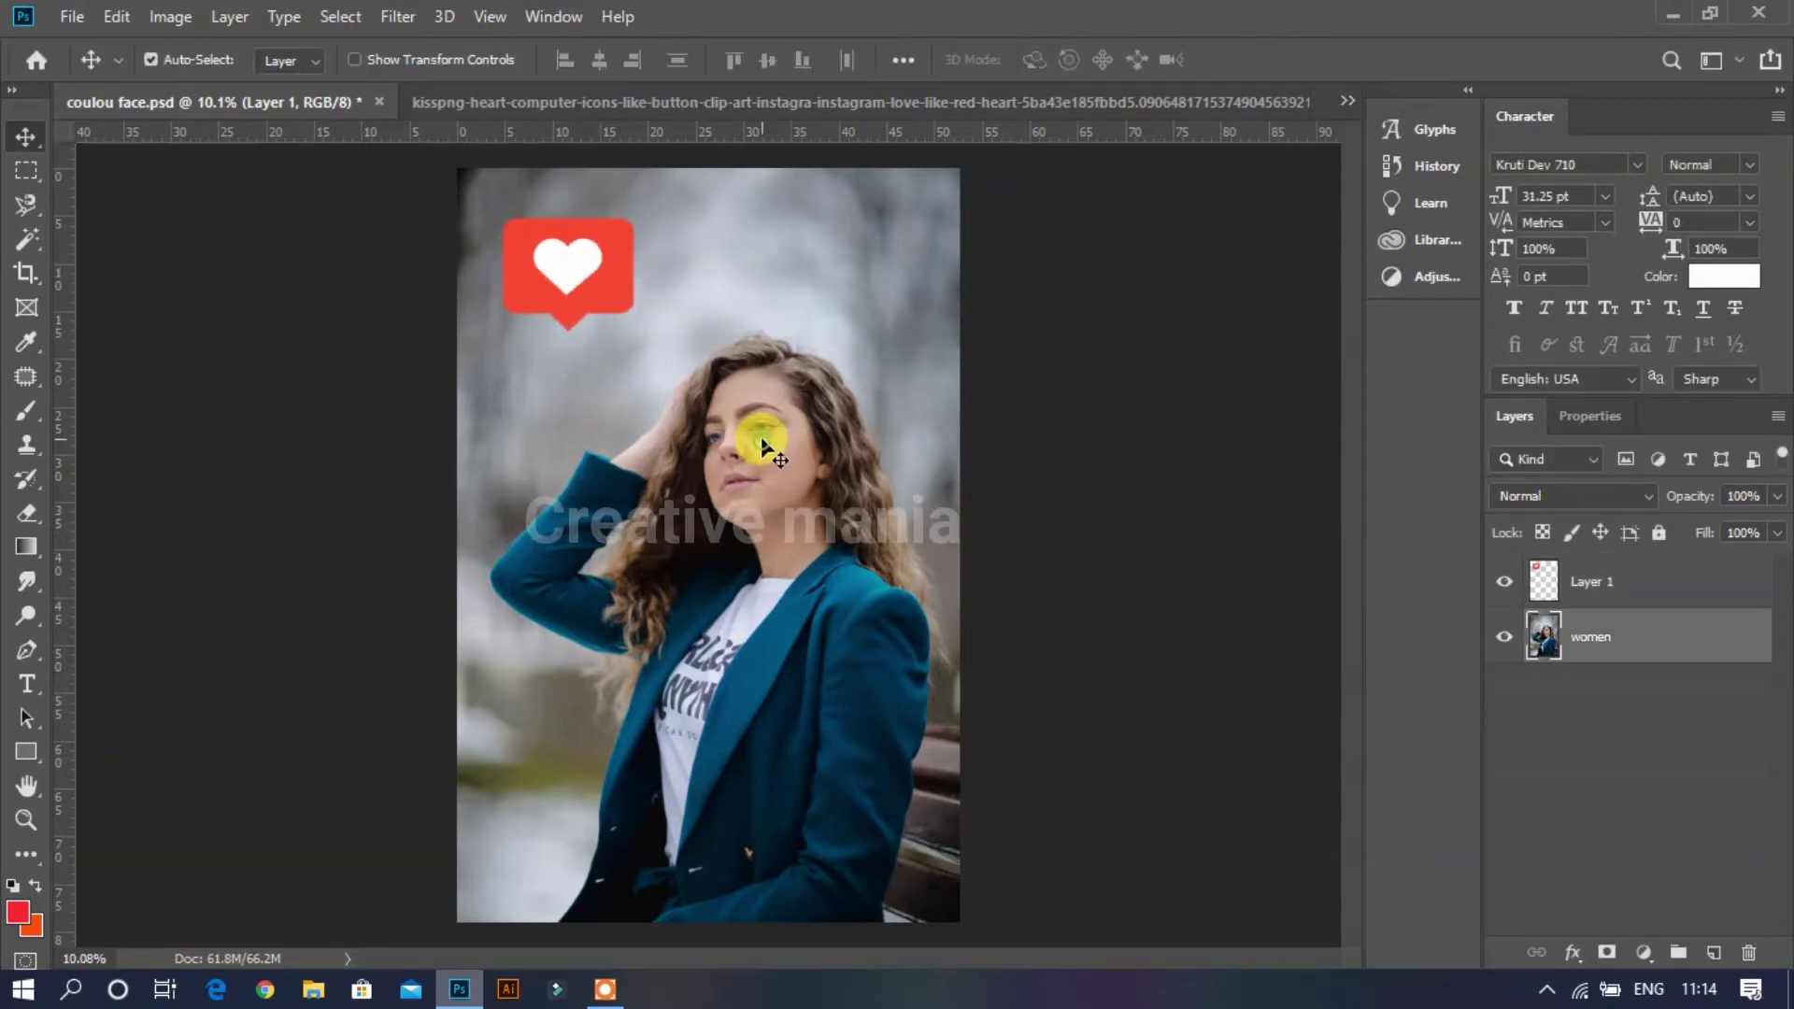
click(1711, 953)
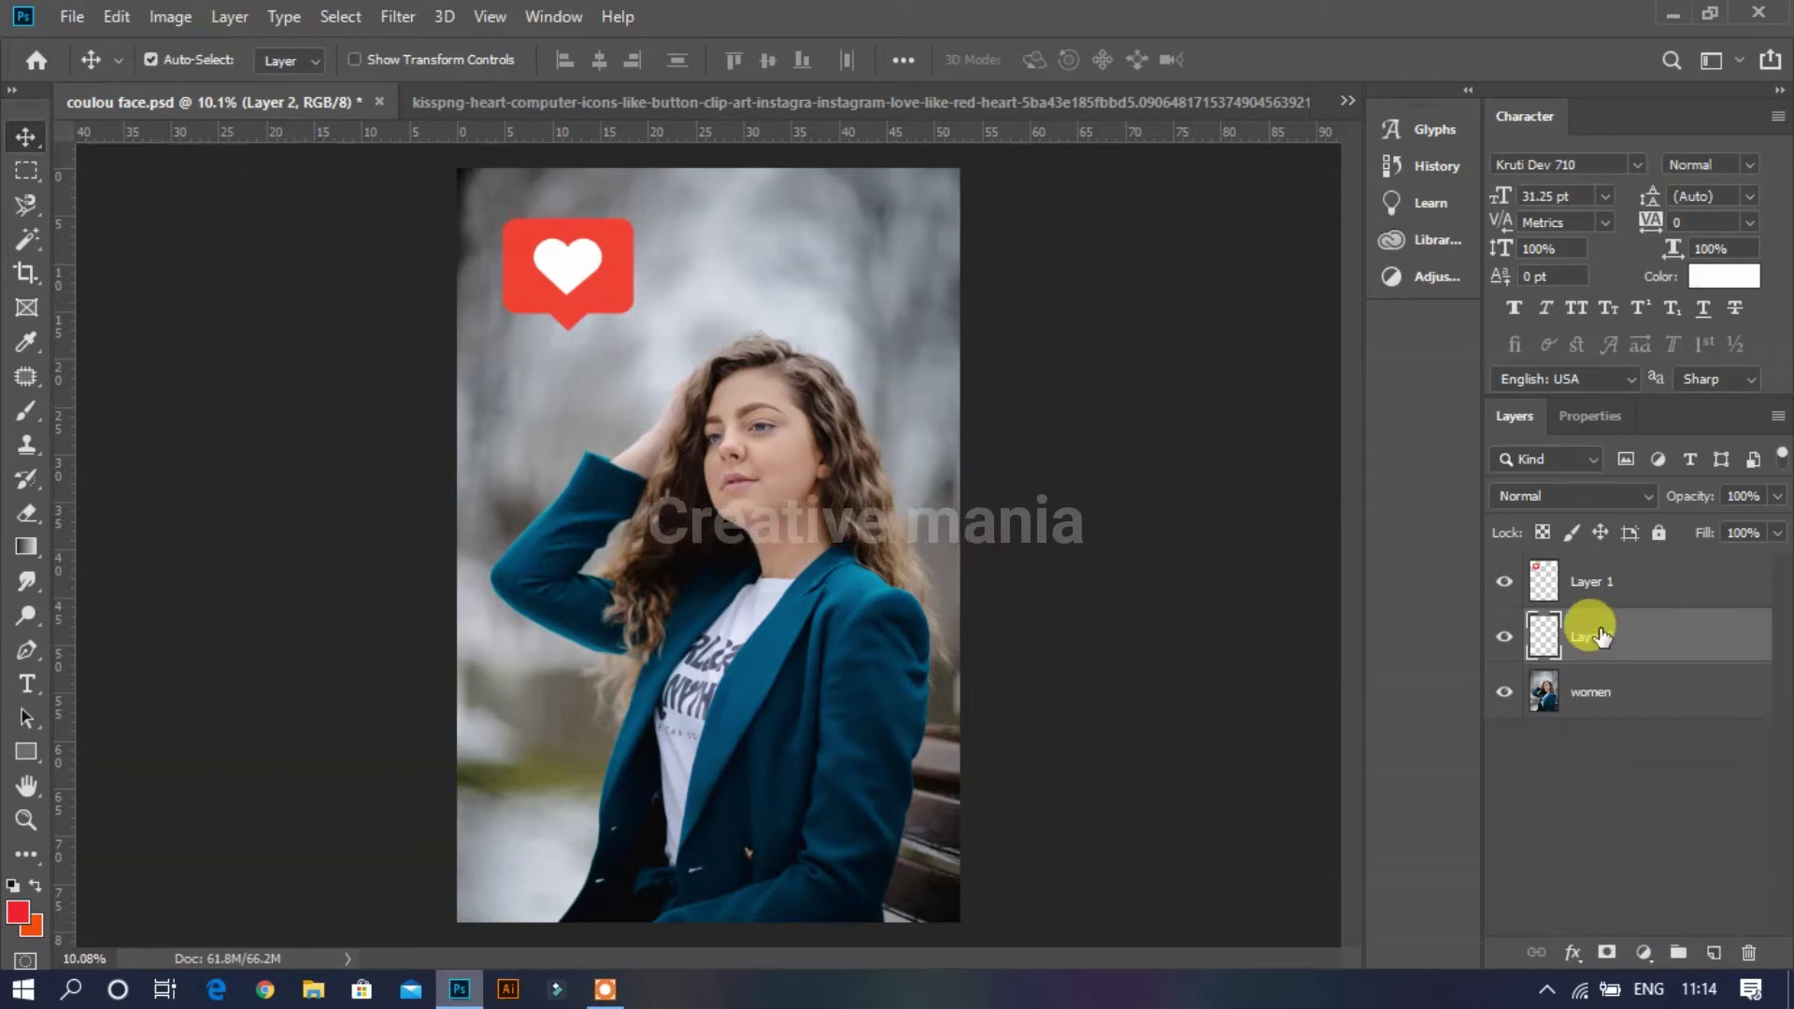
click(1644, 952)
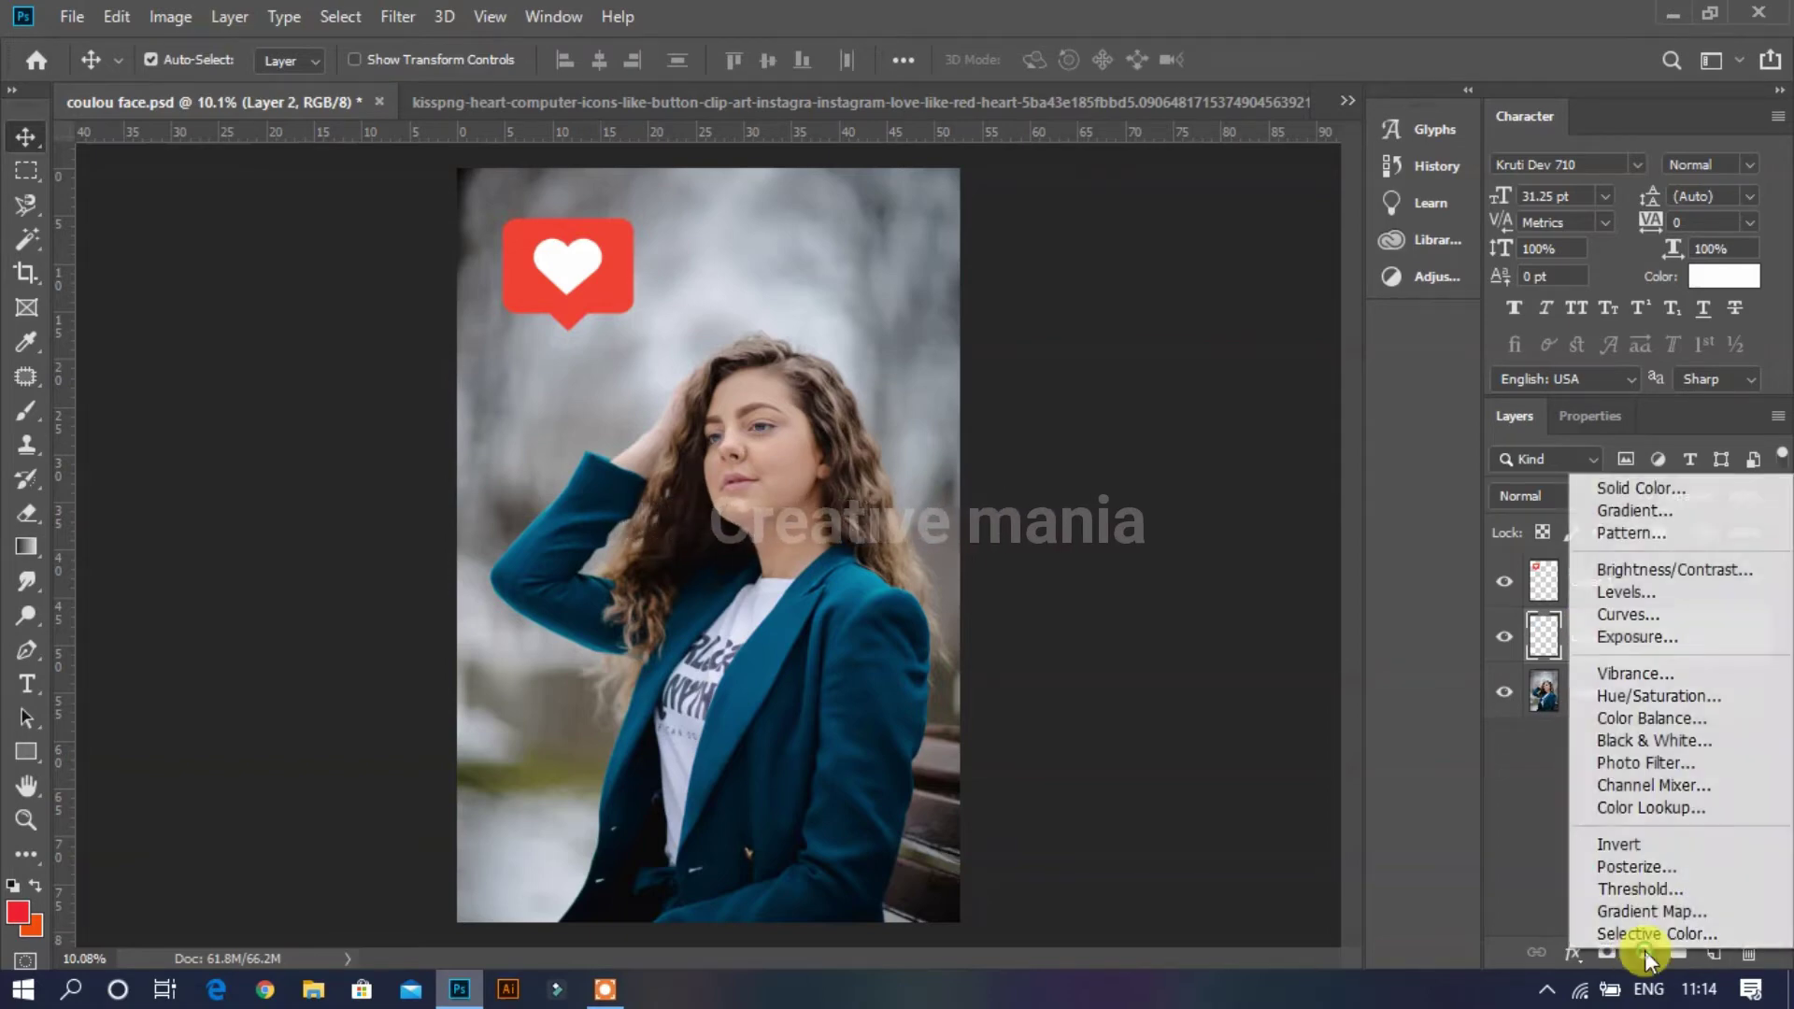
click(1637, 511)
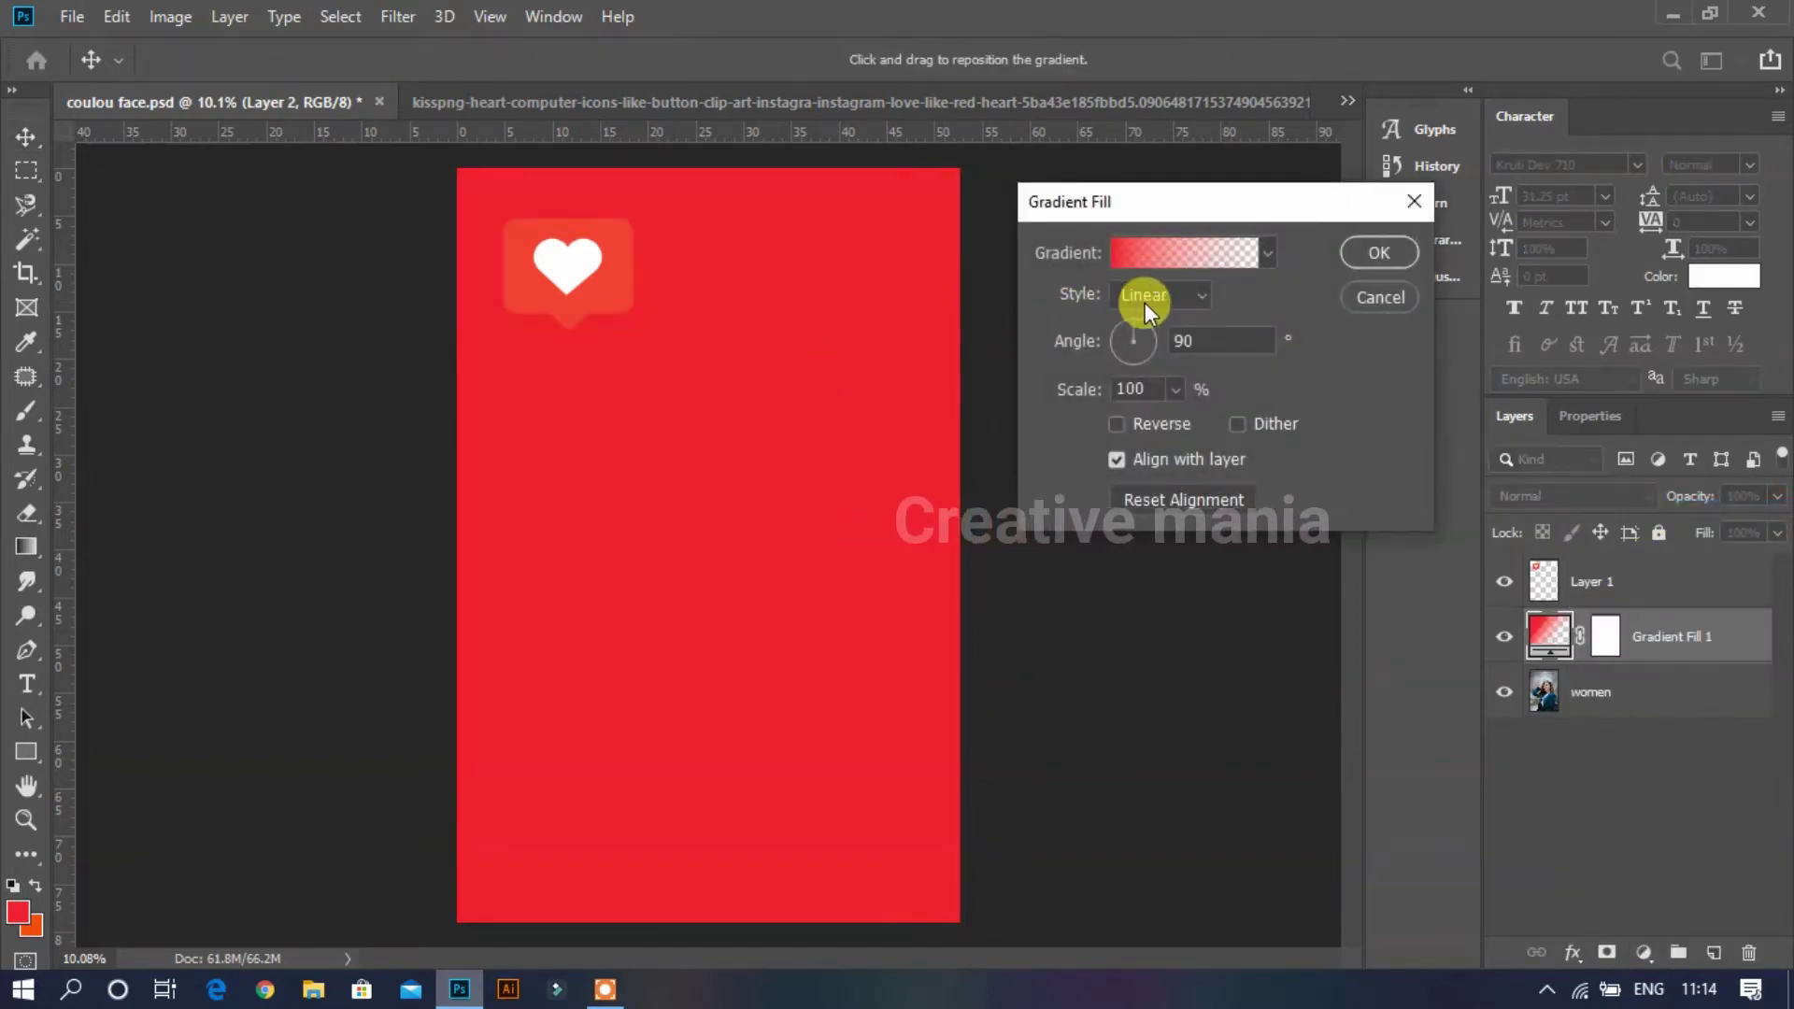
Step: Set the gradient fill to Reflected style, -150° angle and 144% scale, and set its layer opacity to 66%
click(1192, 292)
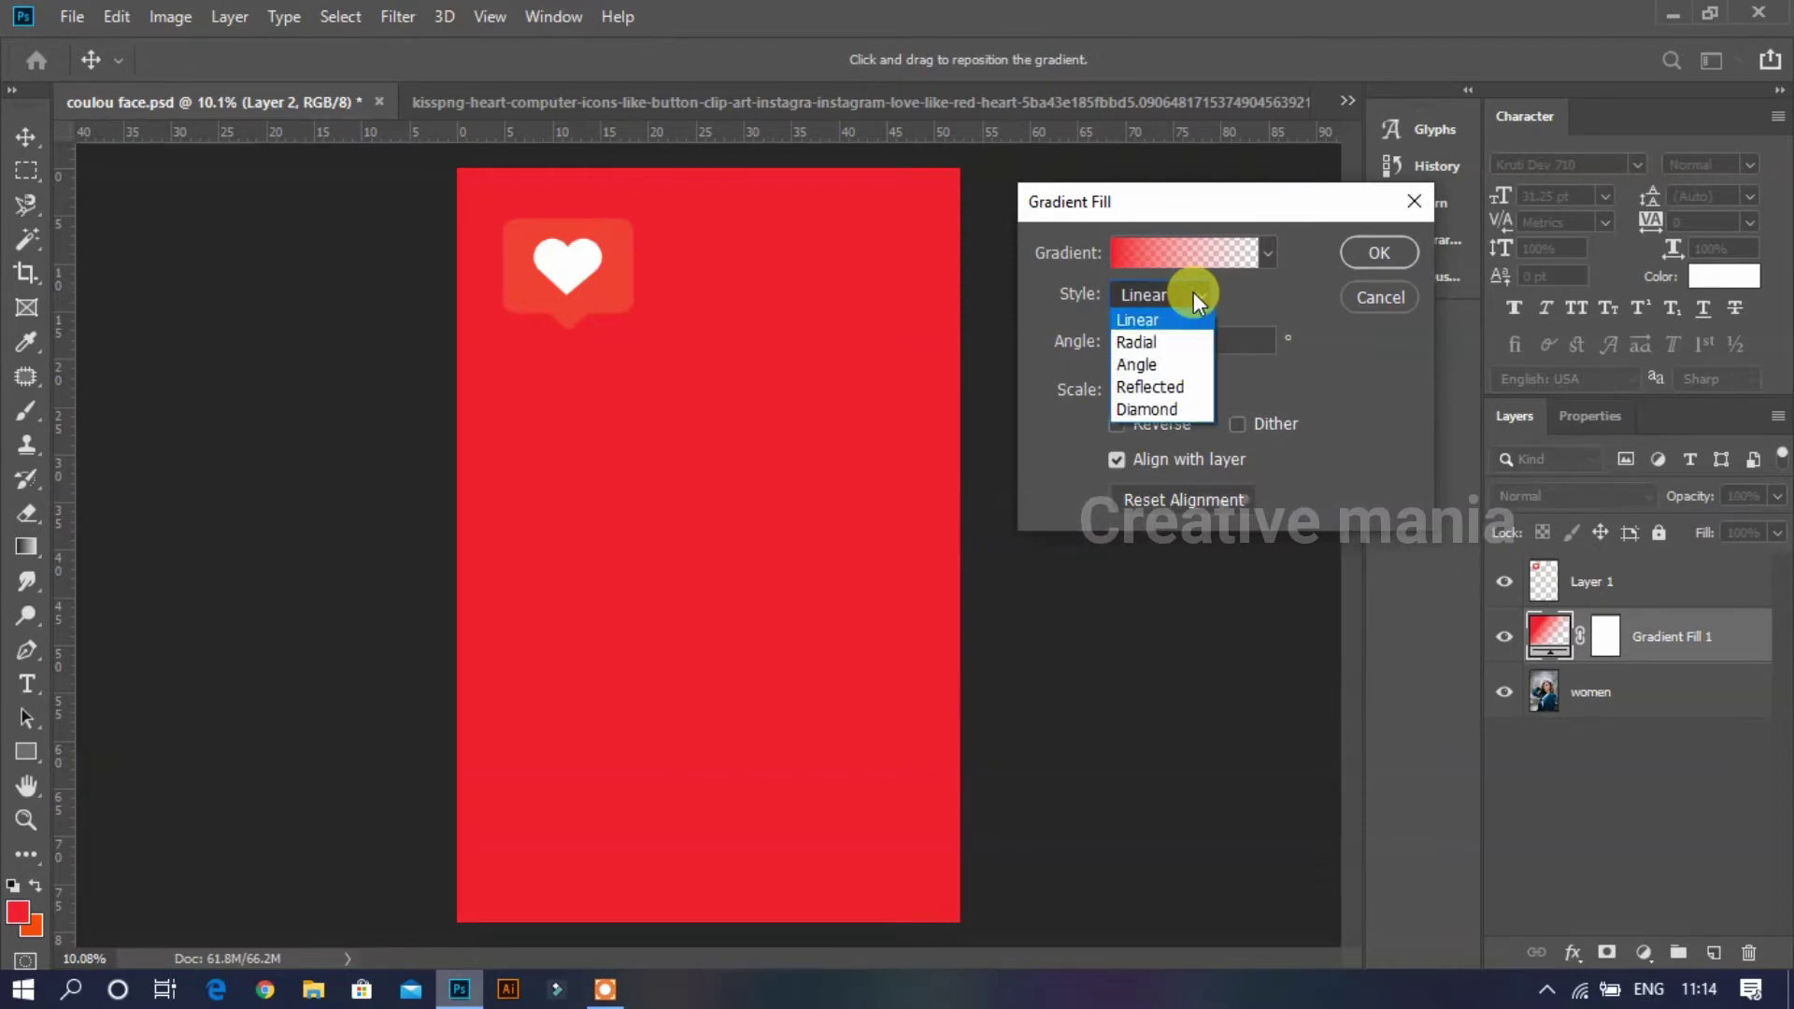
click(1157, 387)
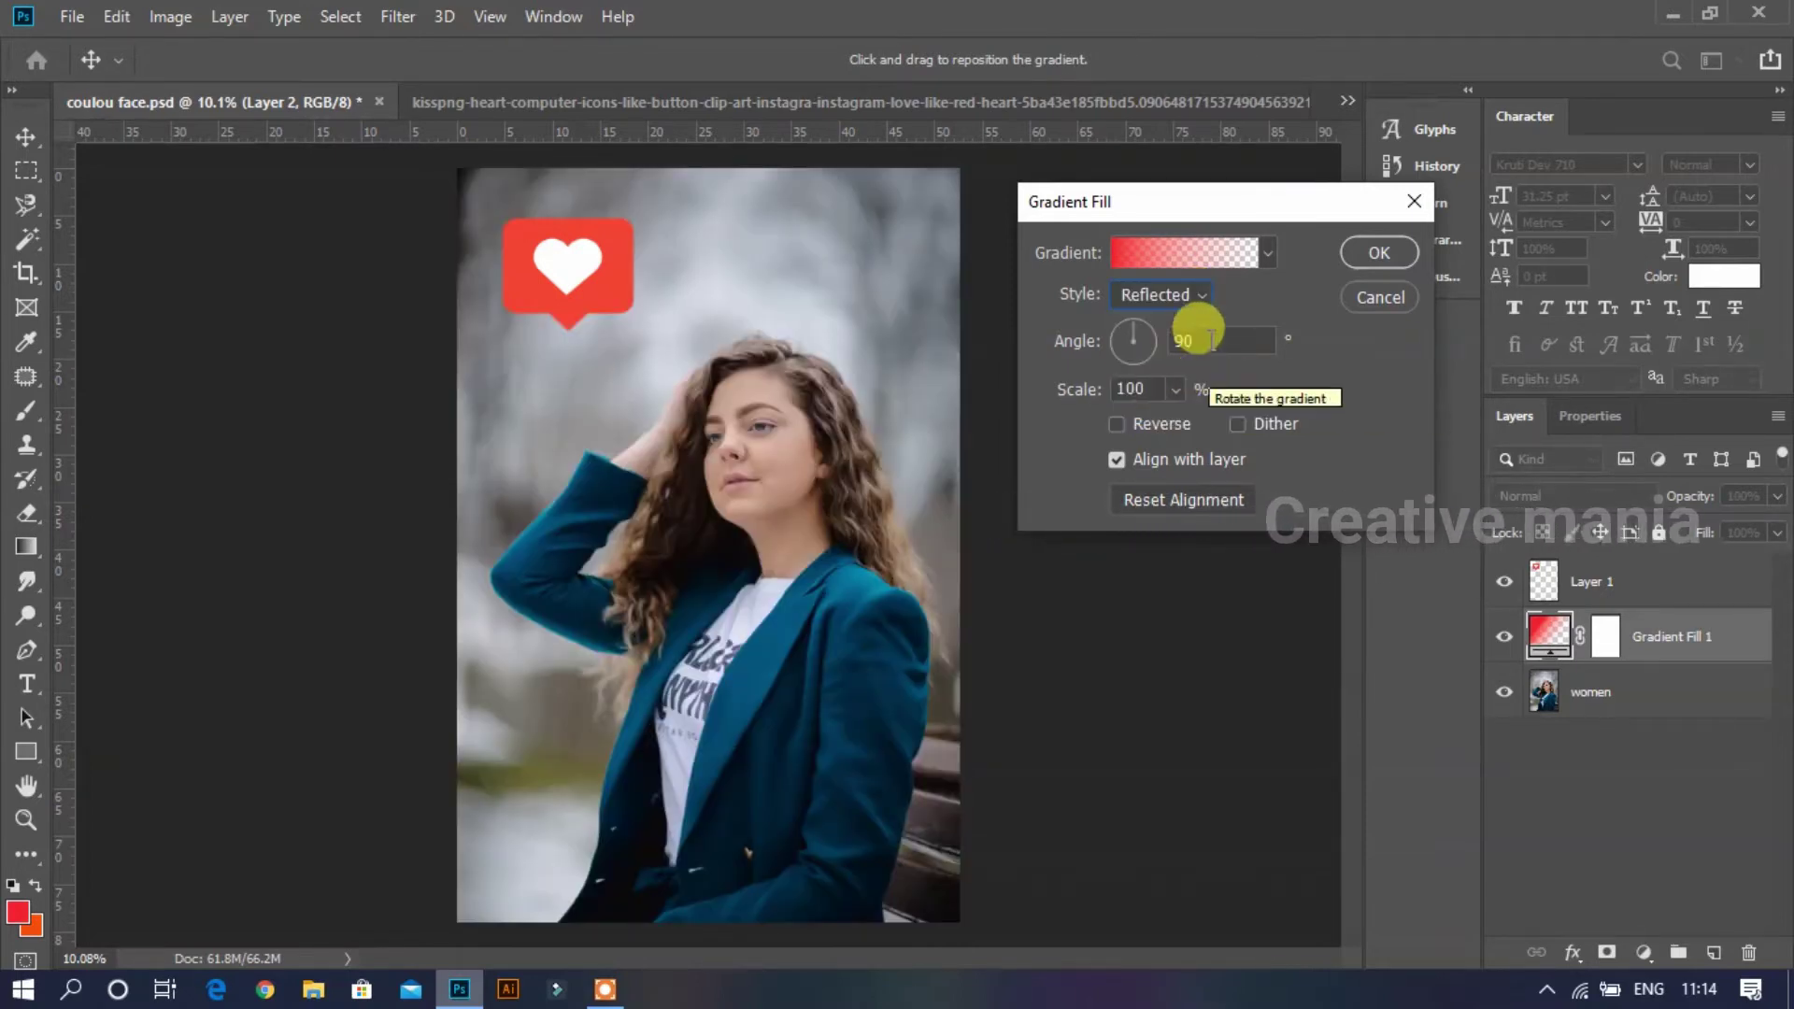
double_click(1175, 339)
key(BackSpace)
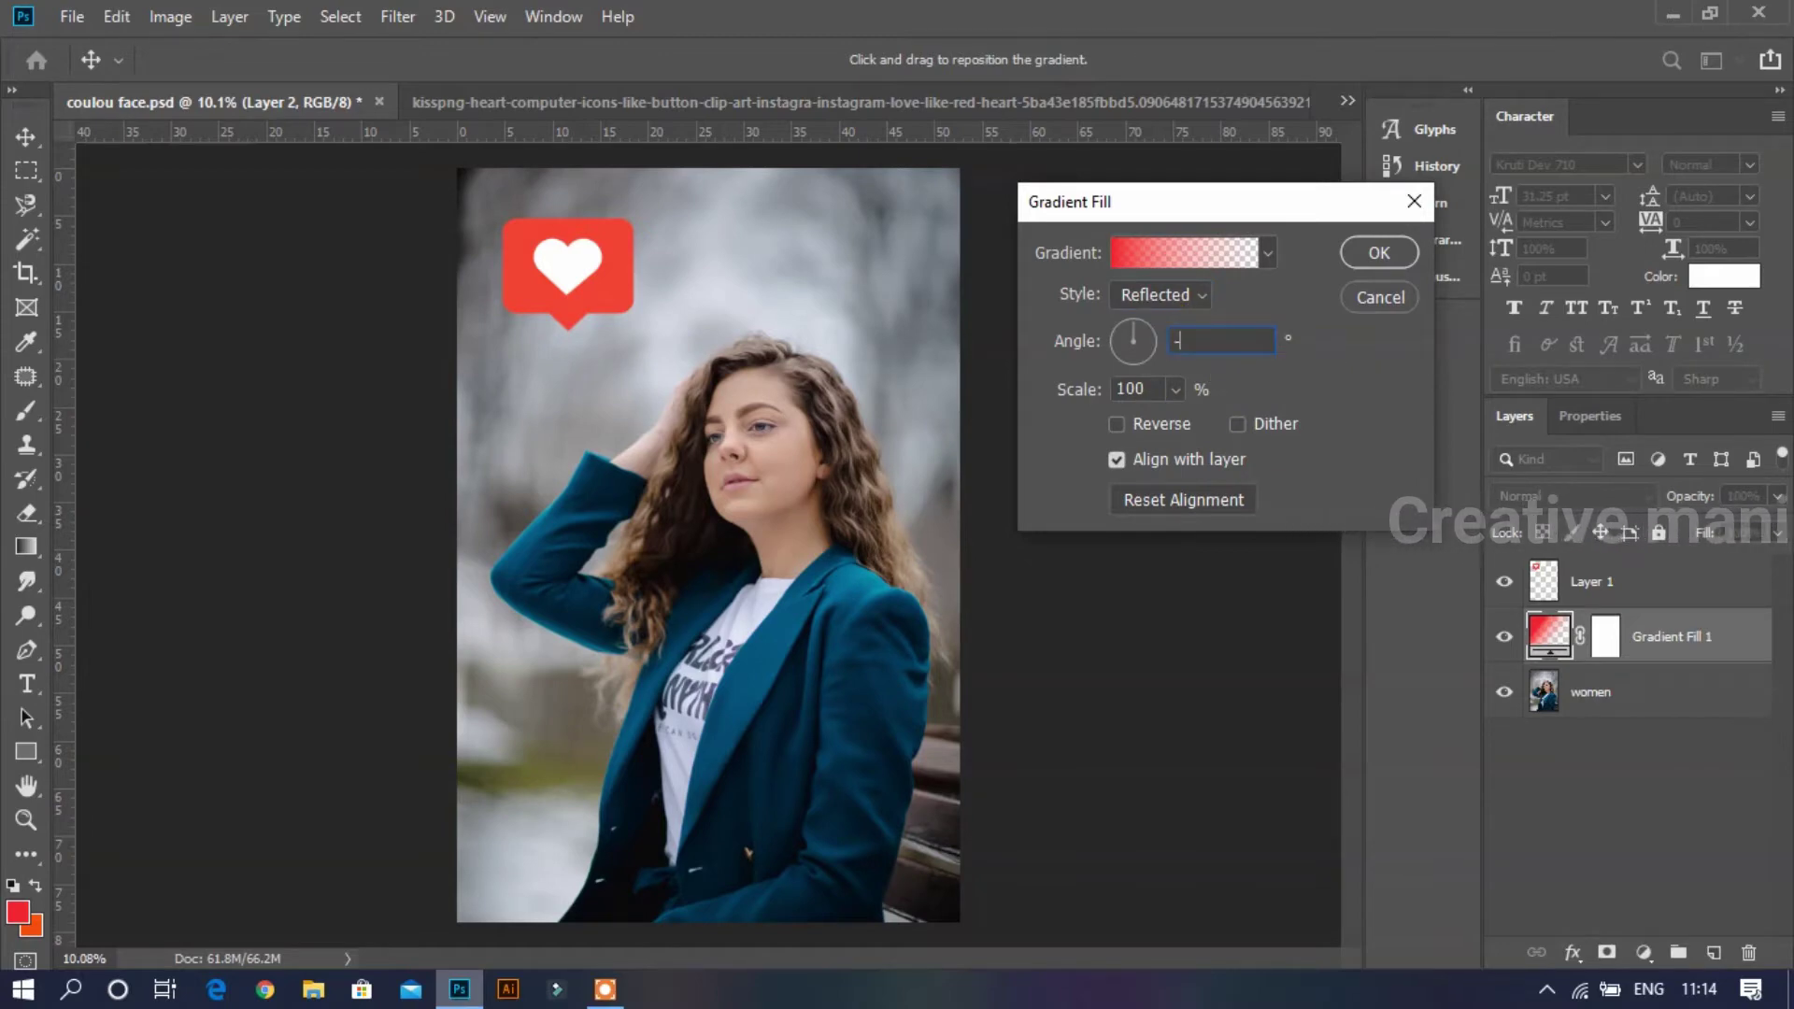
double_click(1148, 383)
text(144)
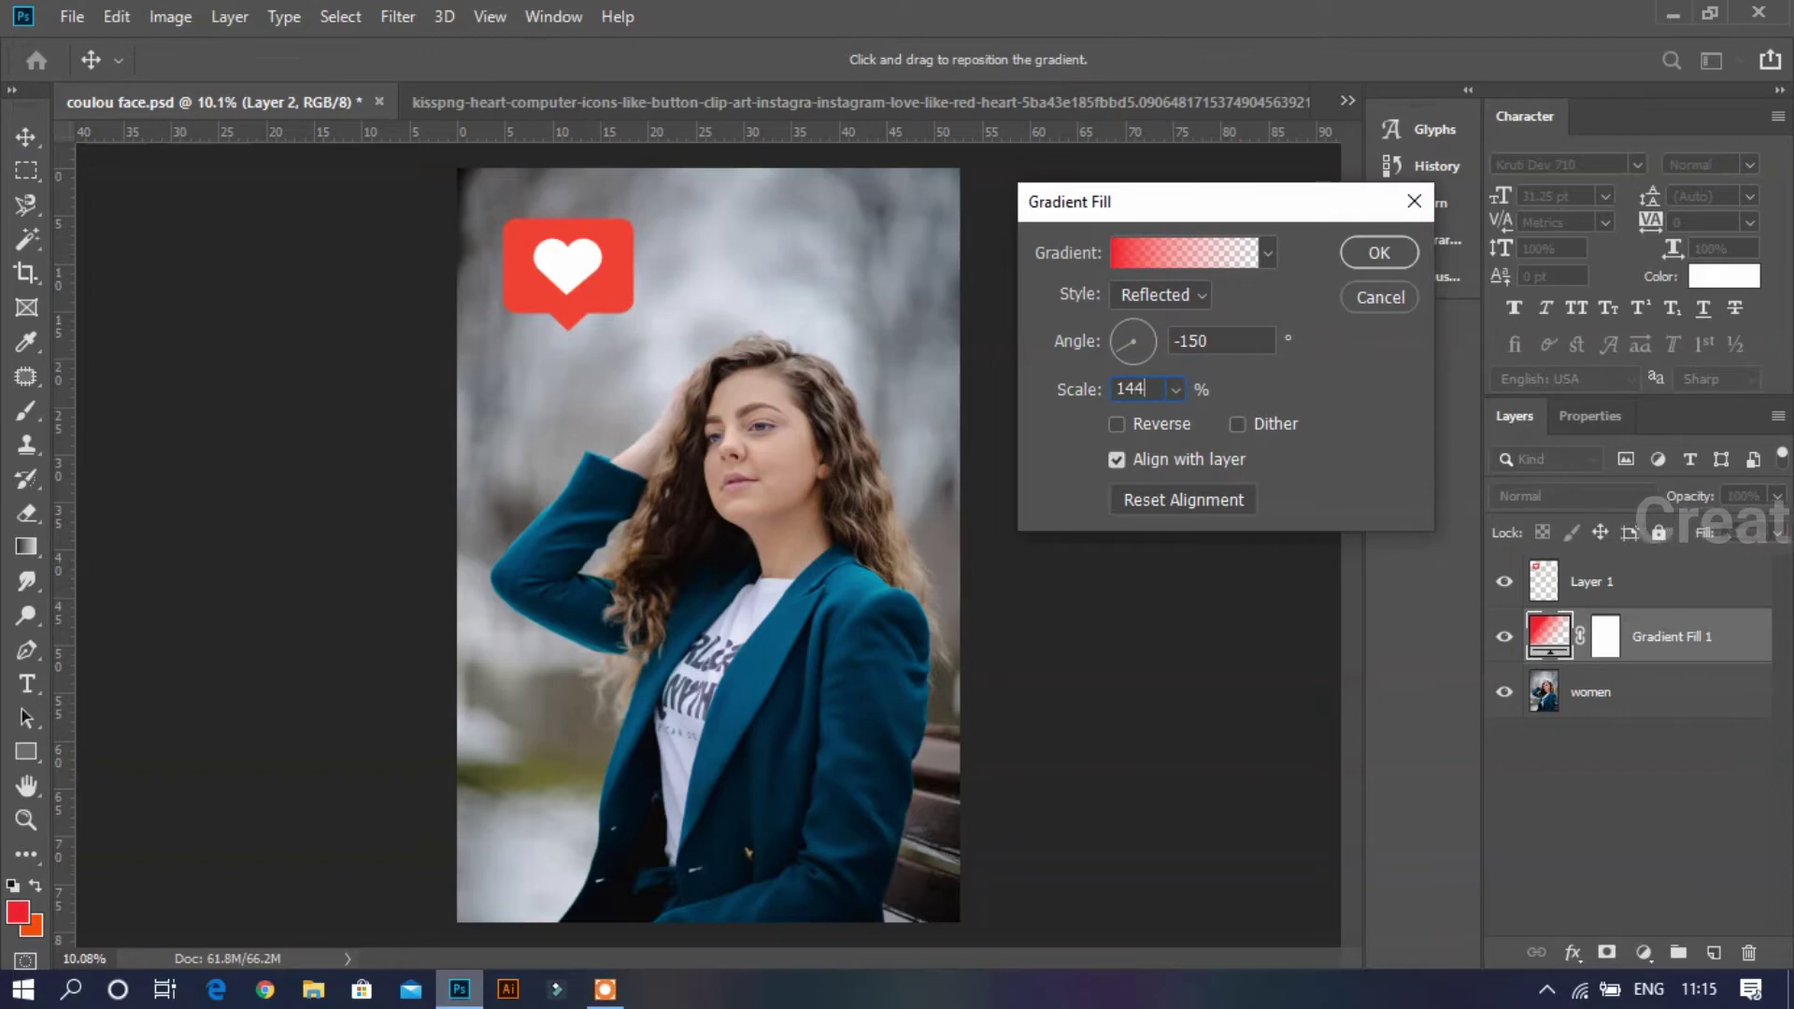
key(Return)
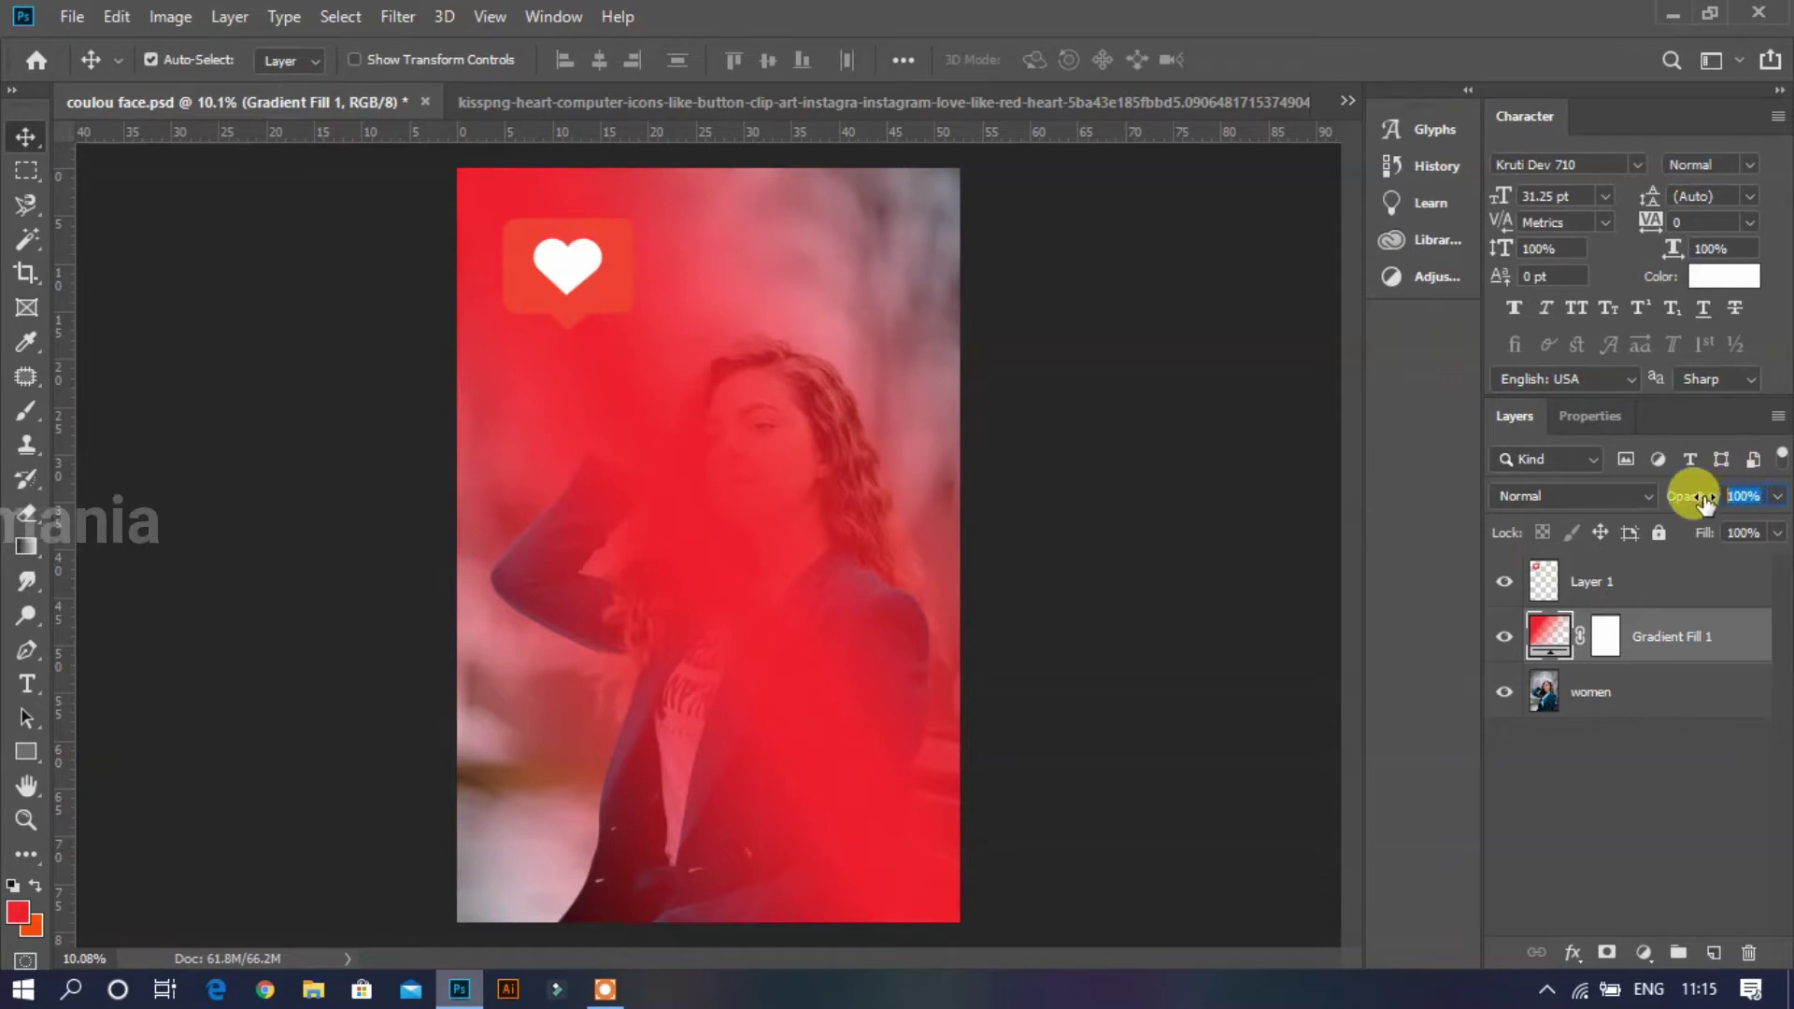
text(66)
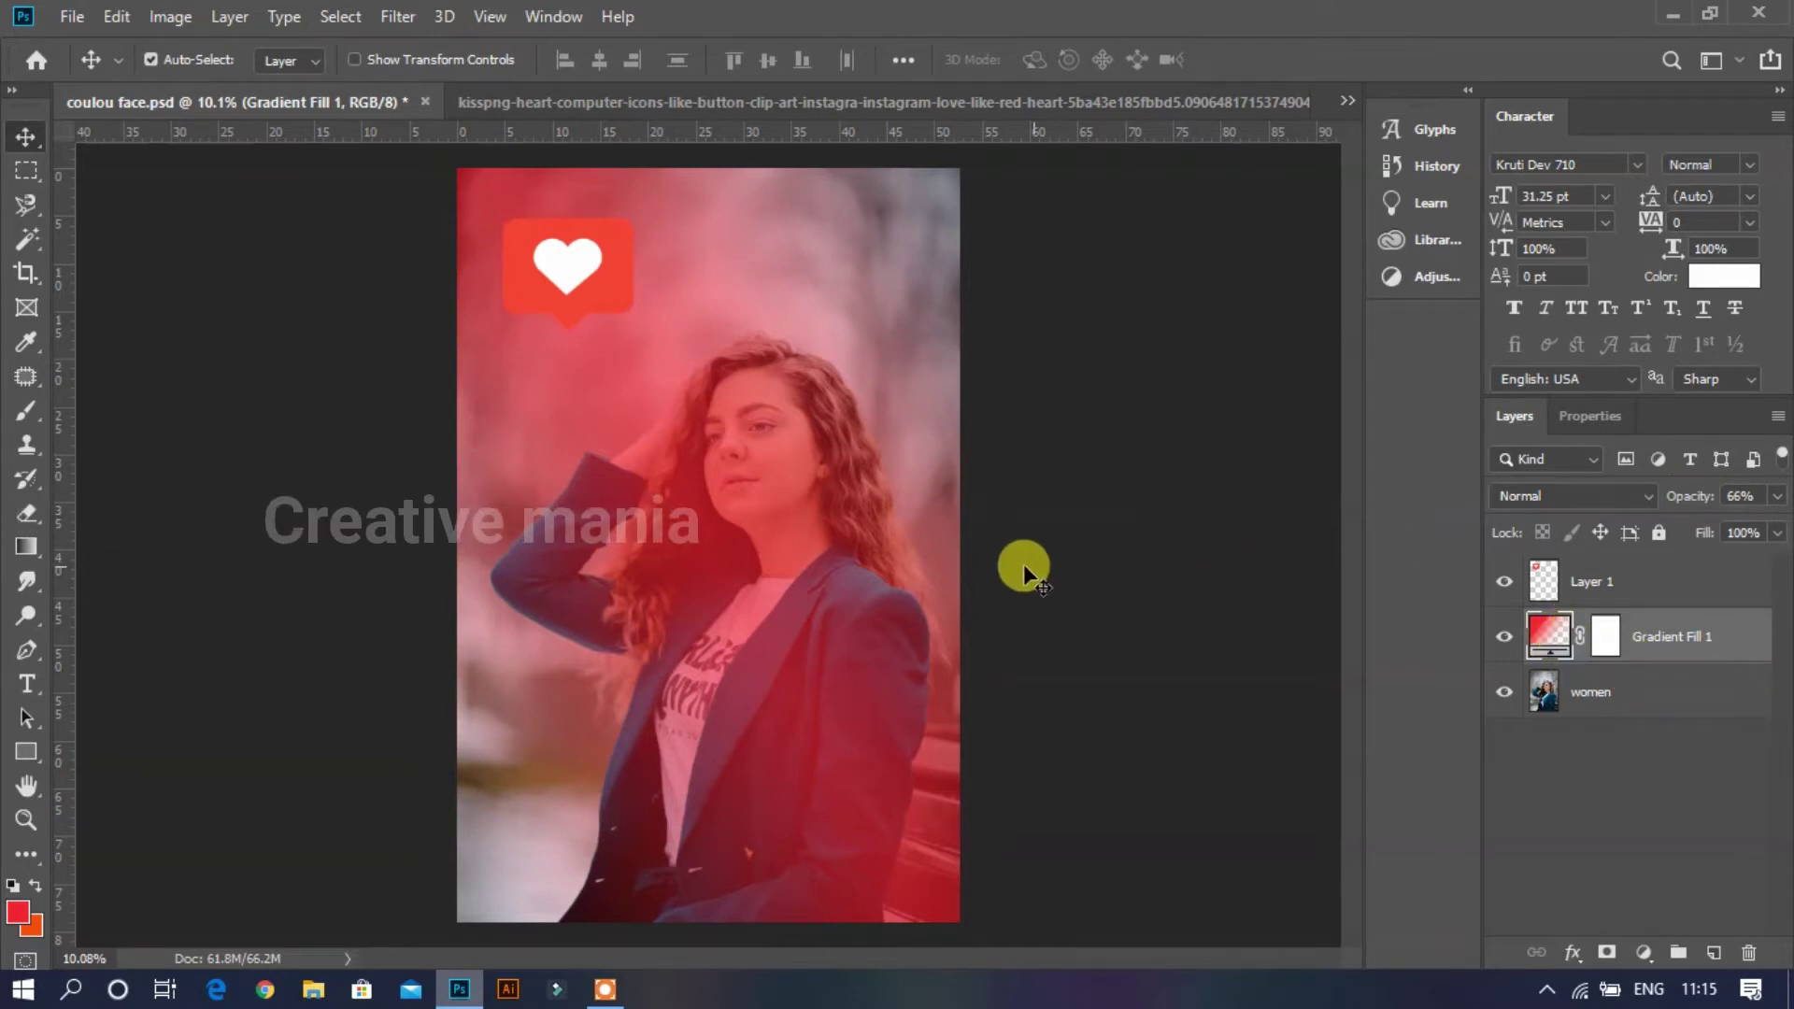
Step: Add a drop shadow to the heart icon layer at 42% opacity, using the red #f44235 sampled from the icon
scroll(1021, 561, down, 1)
scroll(1015, 558, down, 1)
click(618, 308)
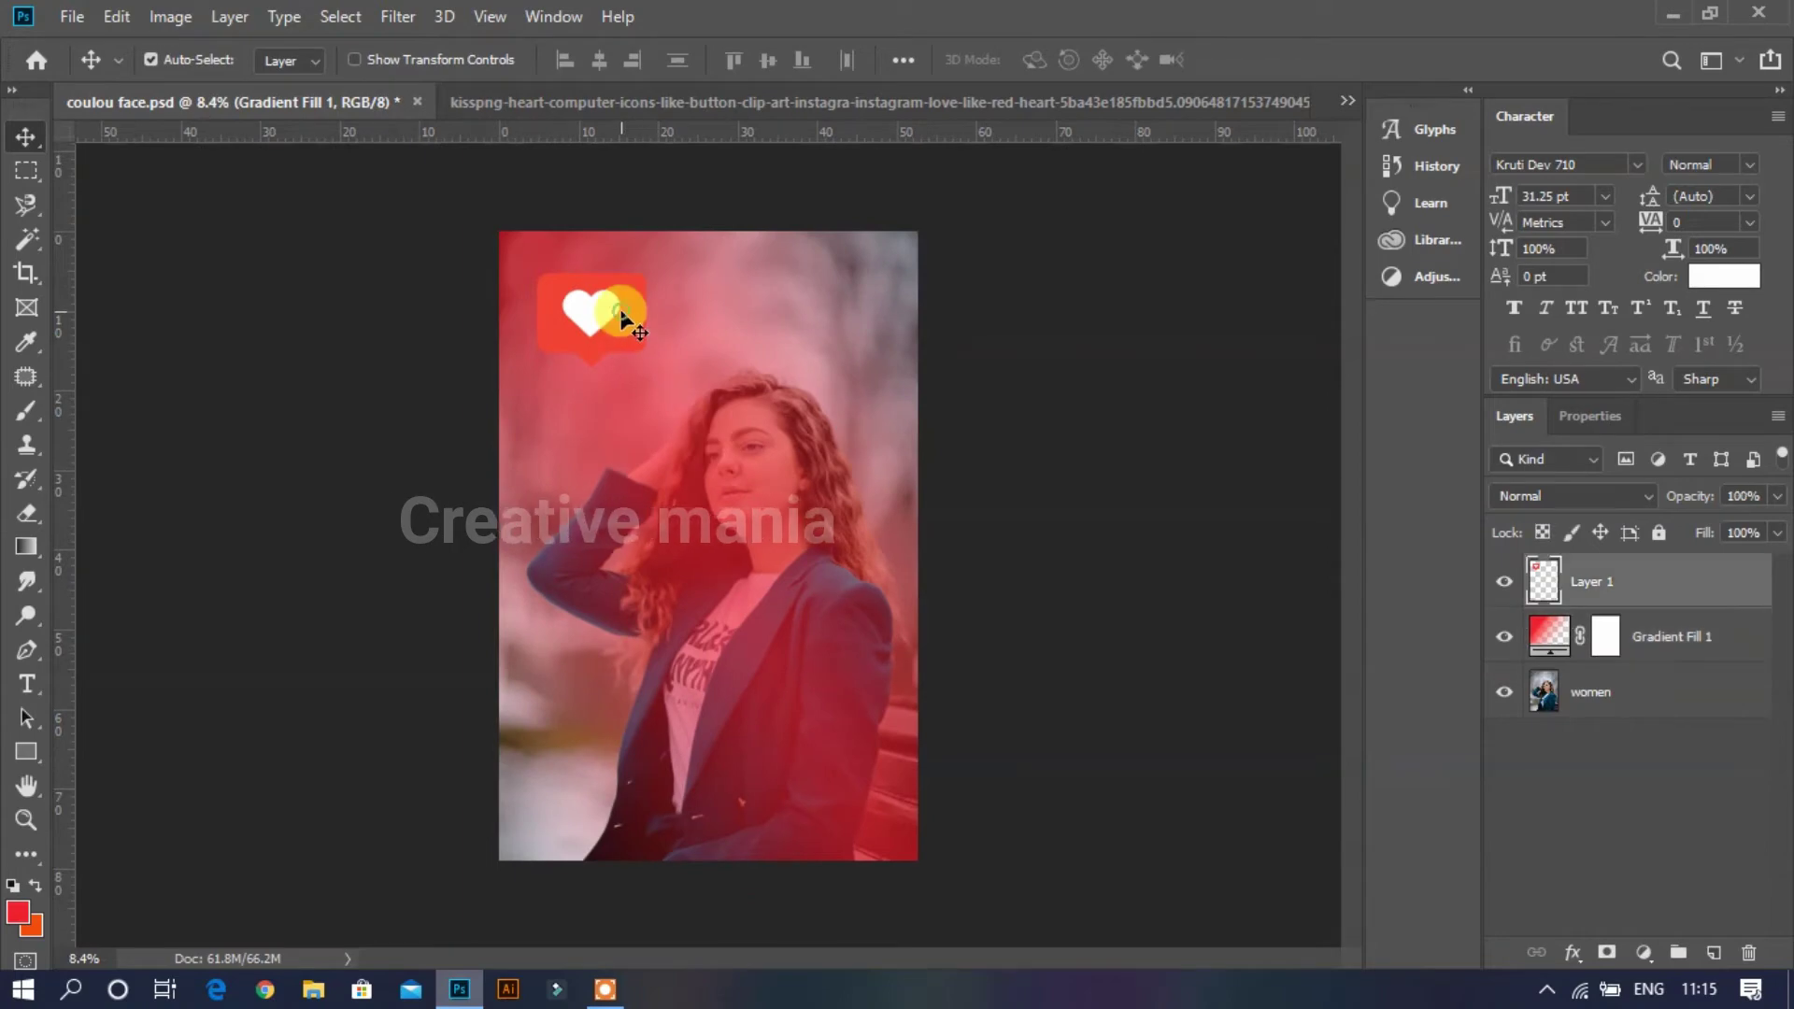
click(1571, 953)
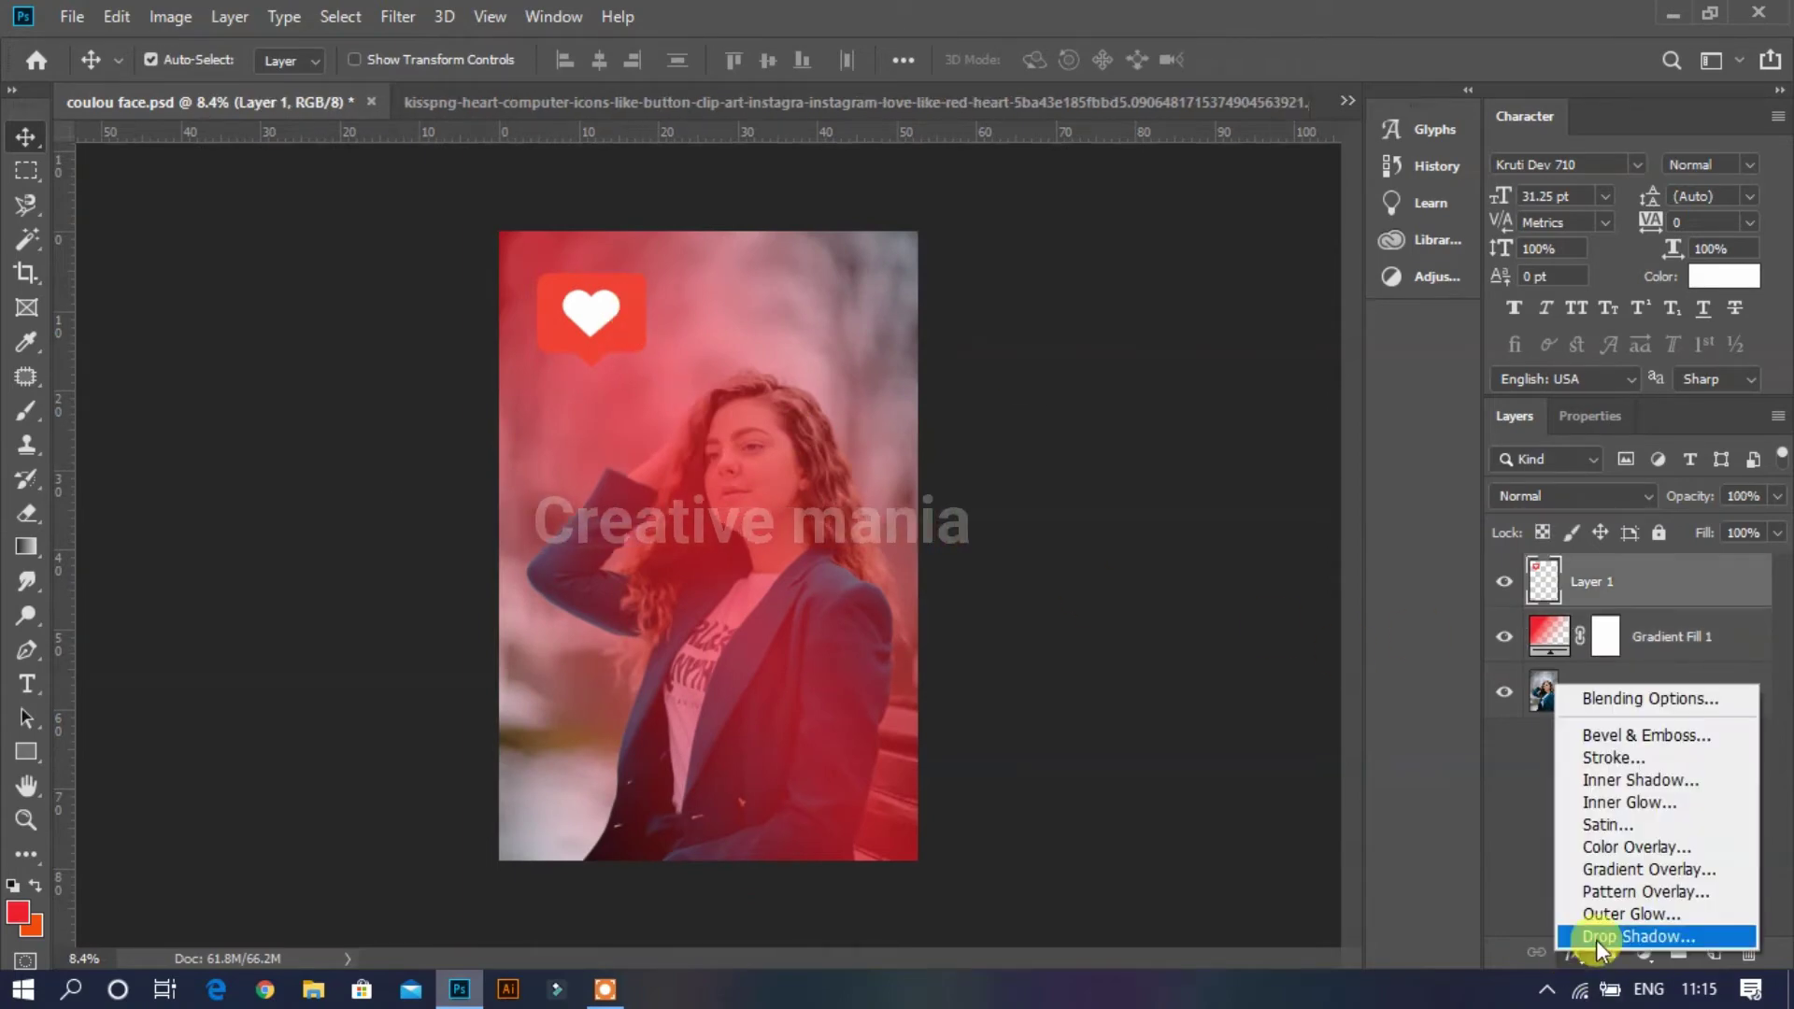
click(1599, 935)
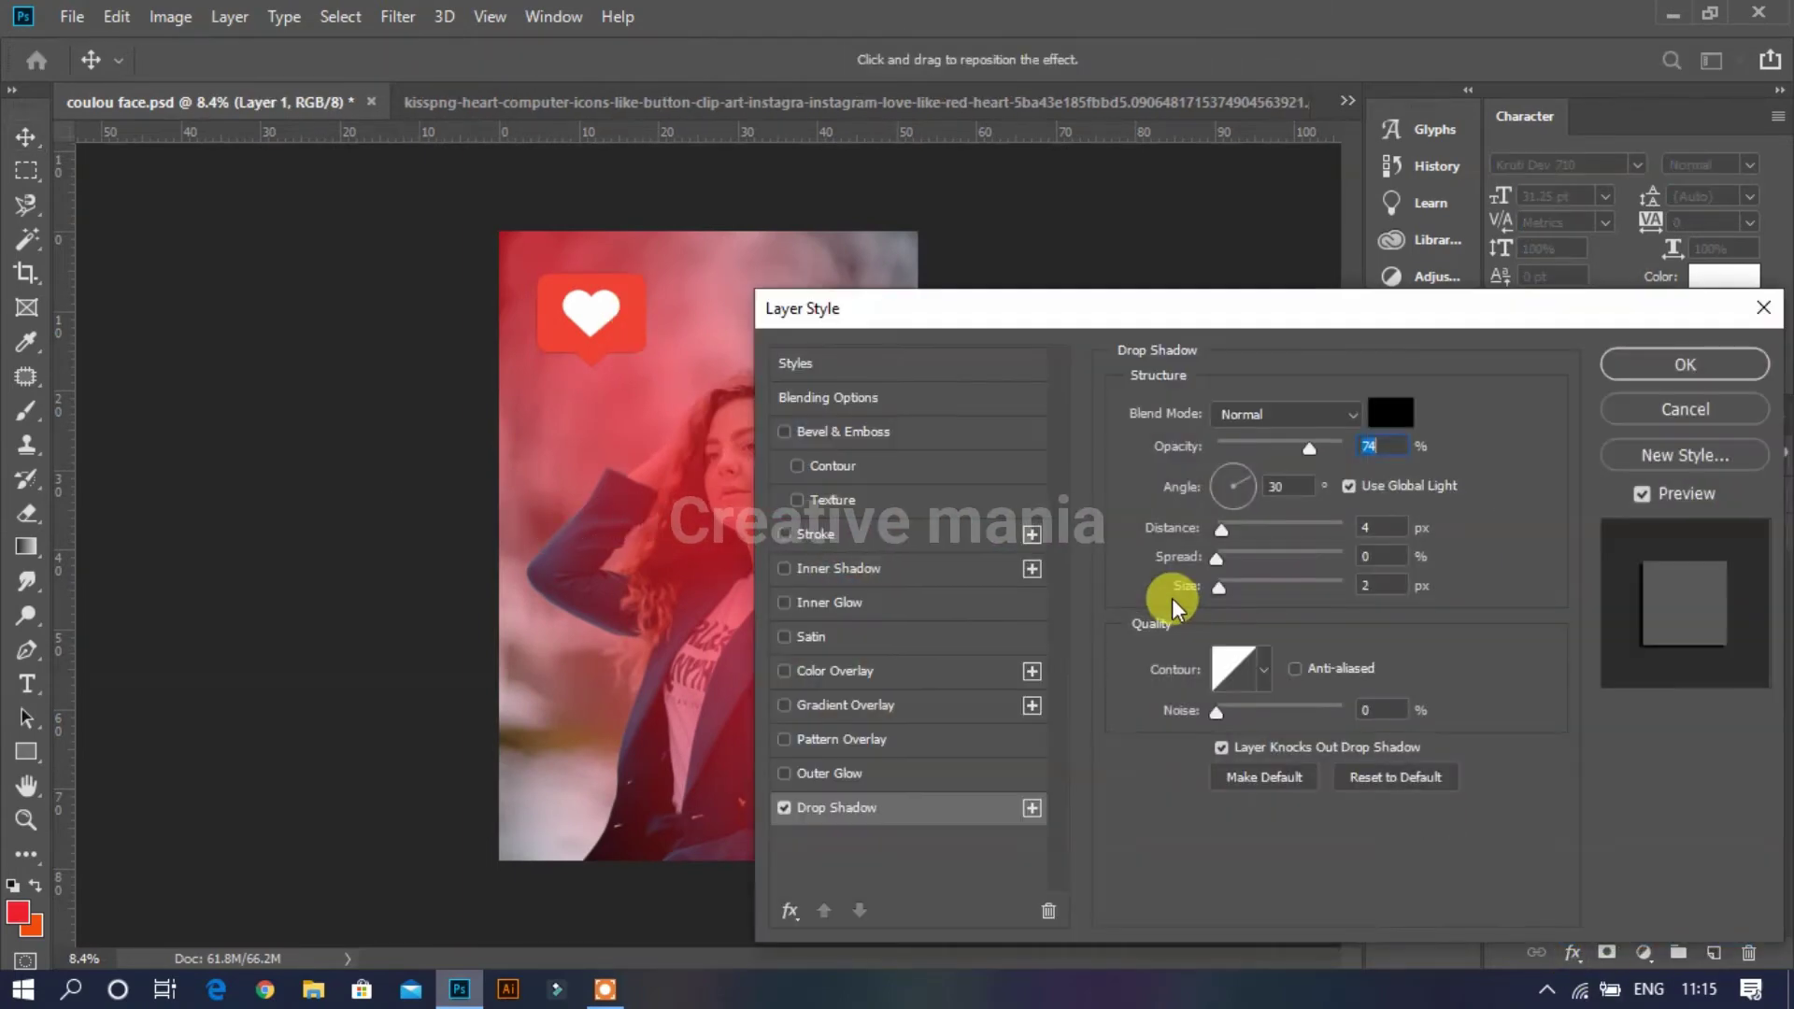
click(1390, 412)
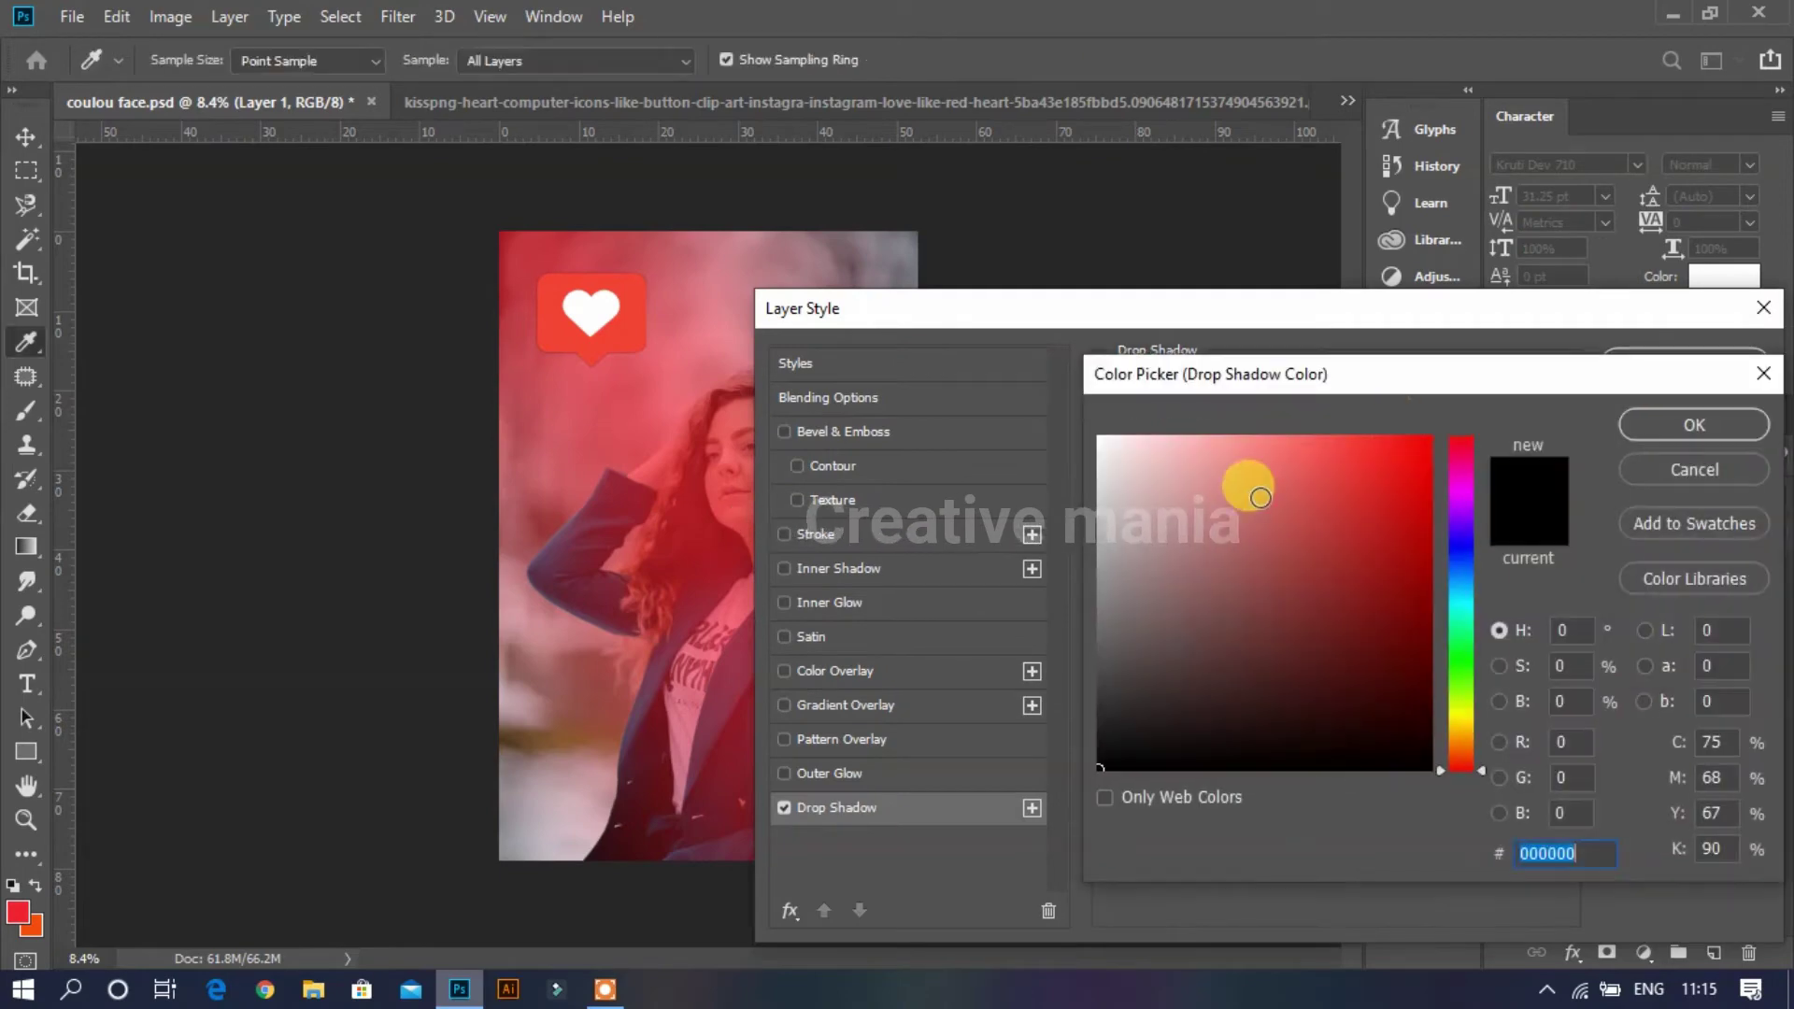
drag(1245, 480, 1431, 435)
click(627, 327)
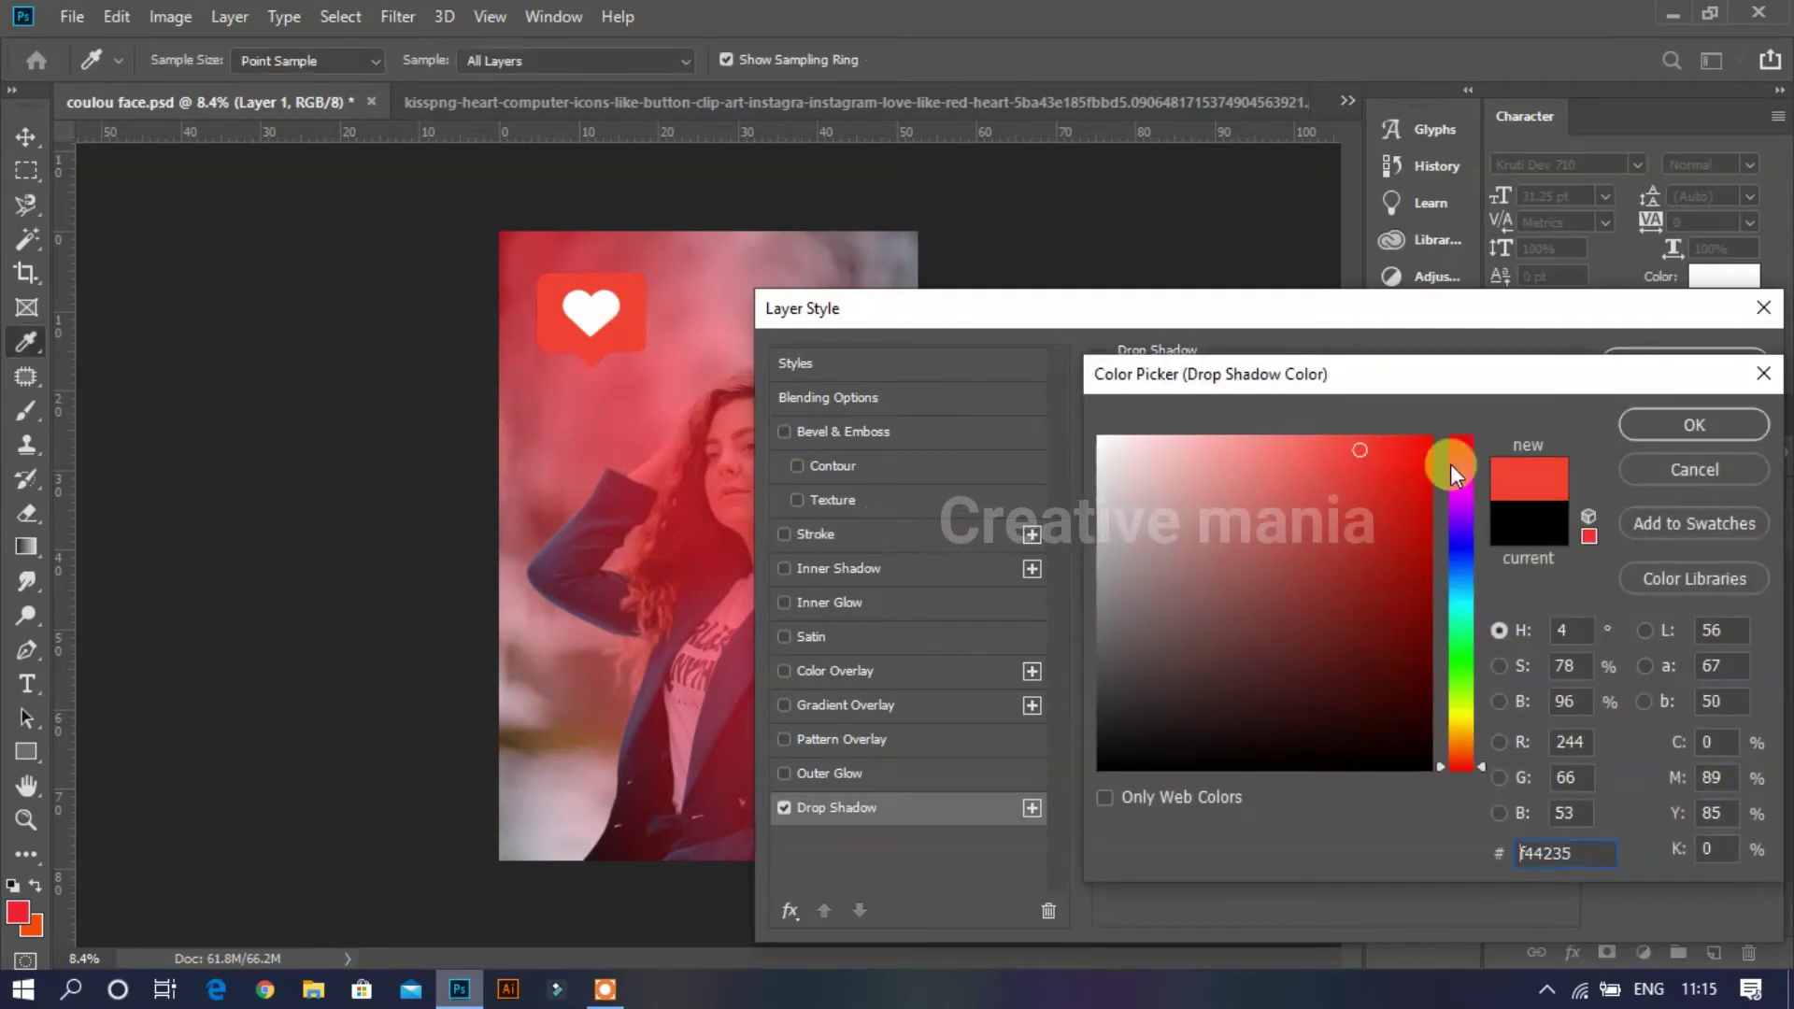
click(1676, 415)
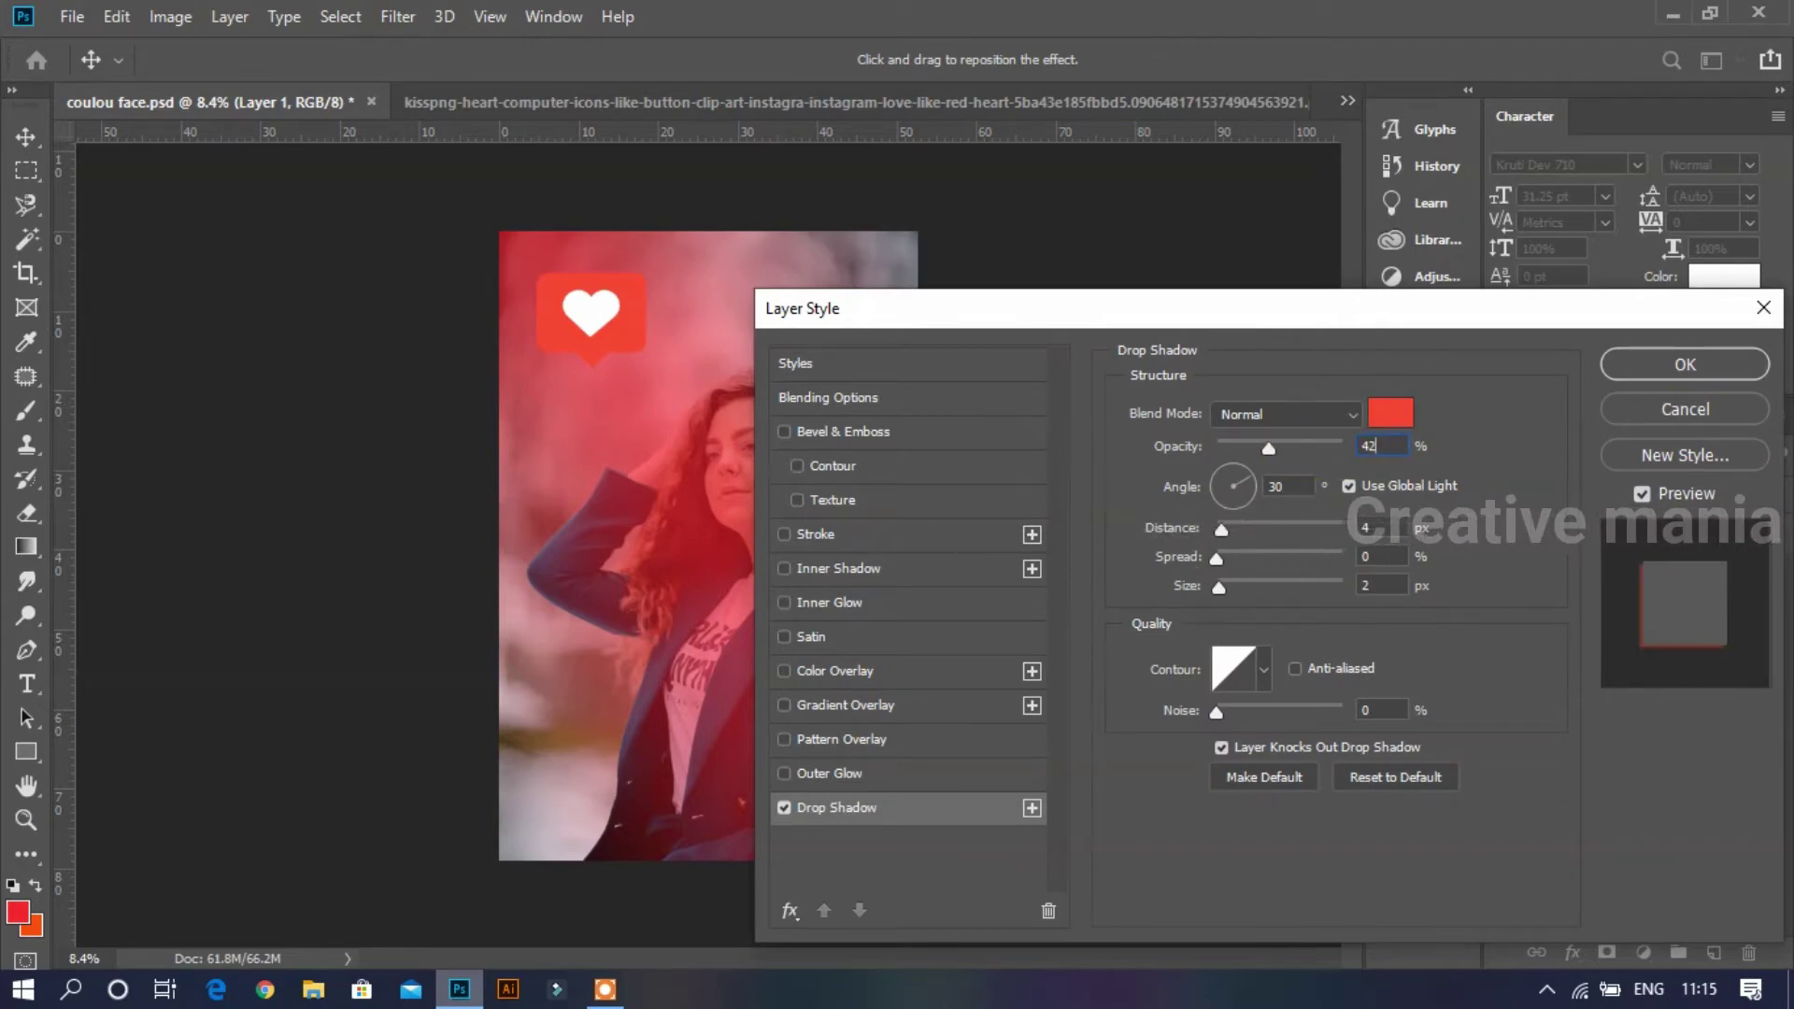
key(Return)
Step: Set the heart icon's drop shadow distance to 63 px and its spread to 41%
double_click(1635, 643)
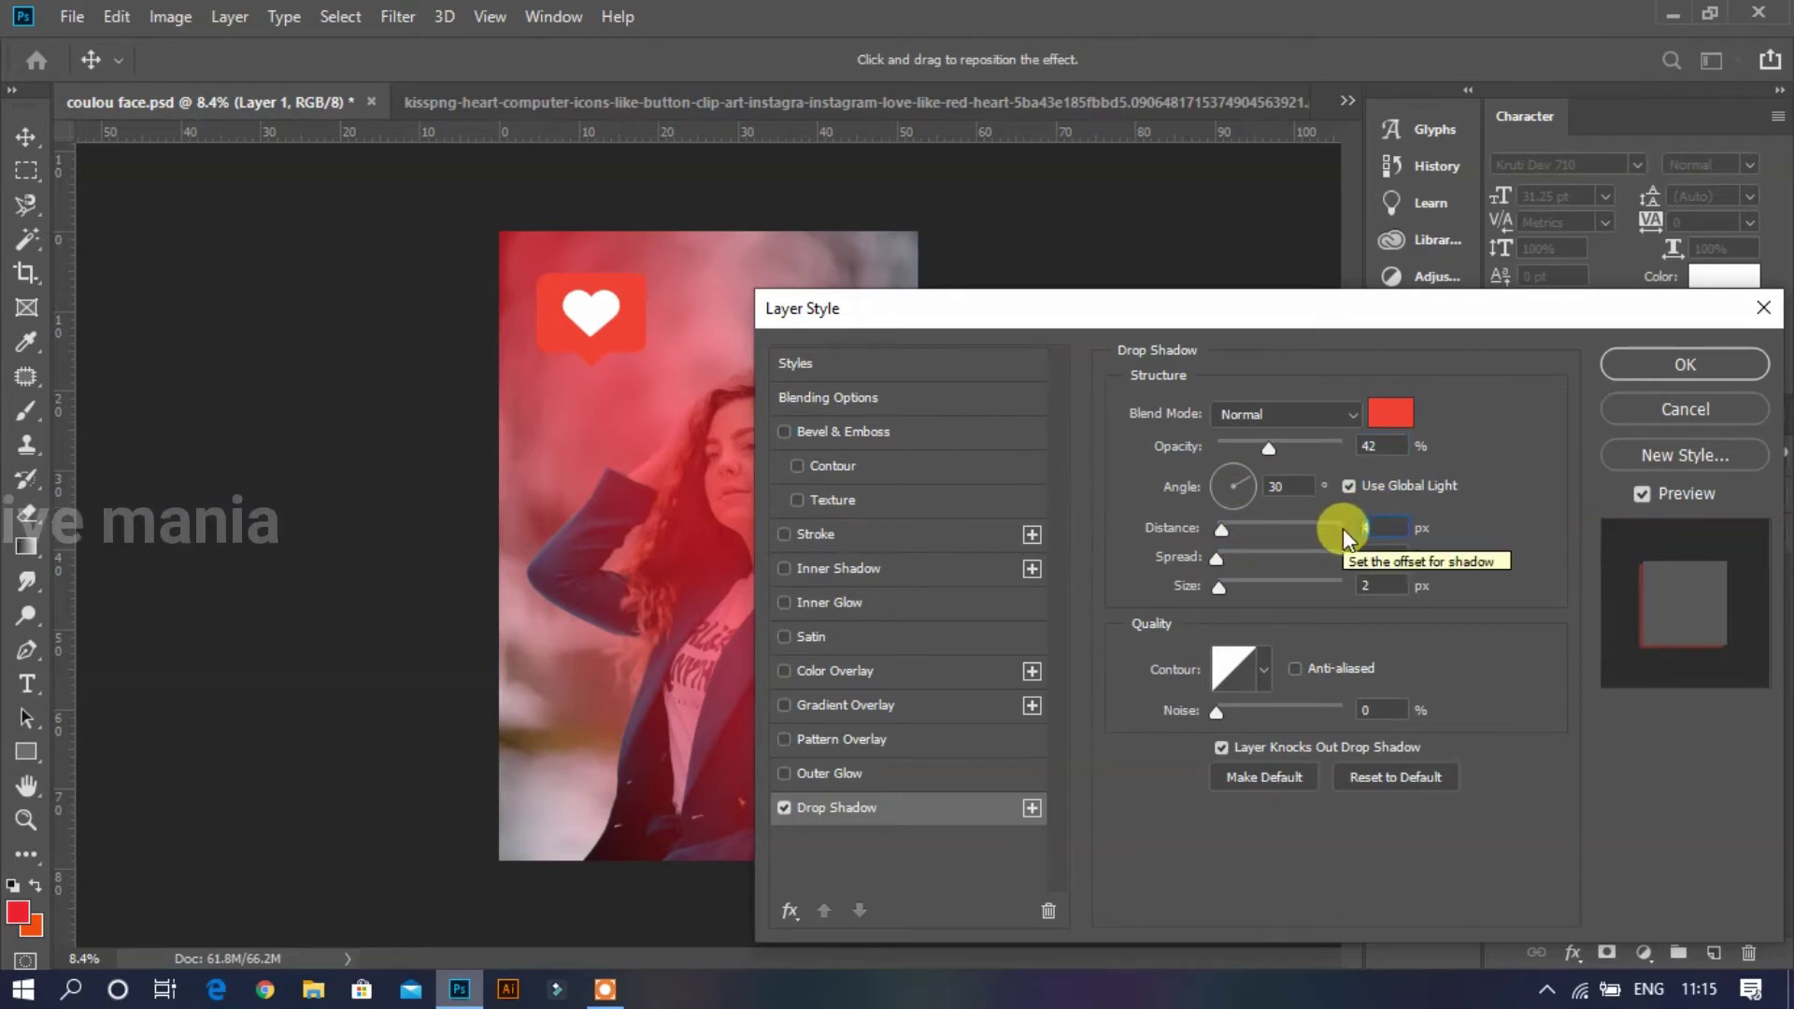
text(63)
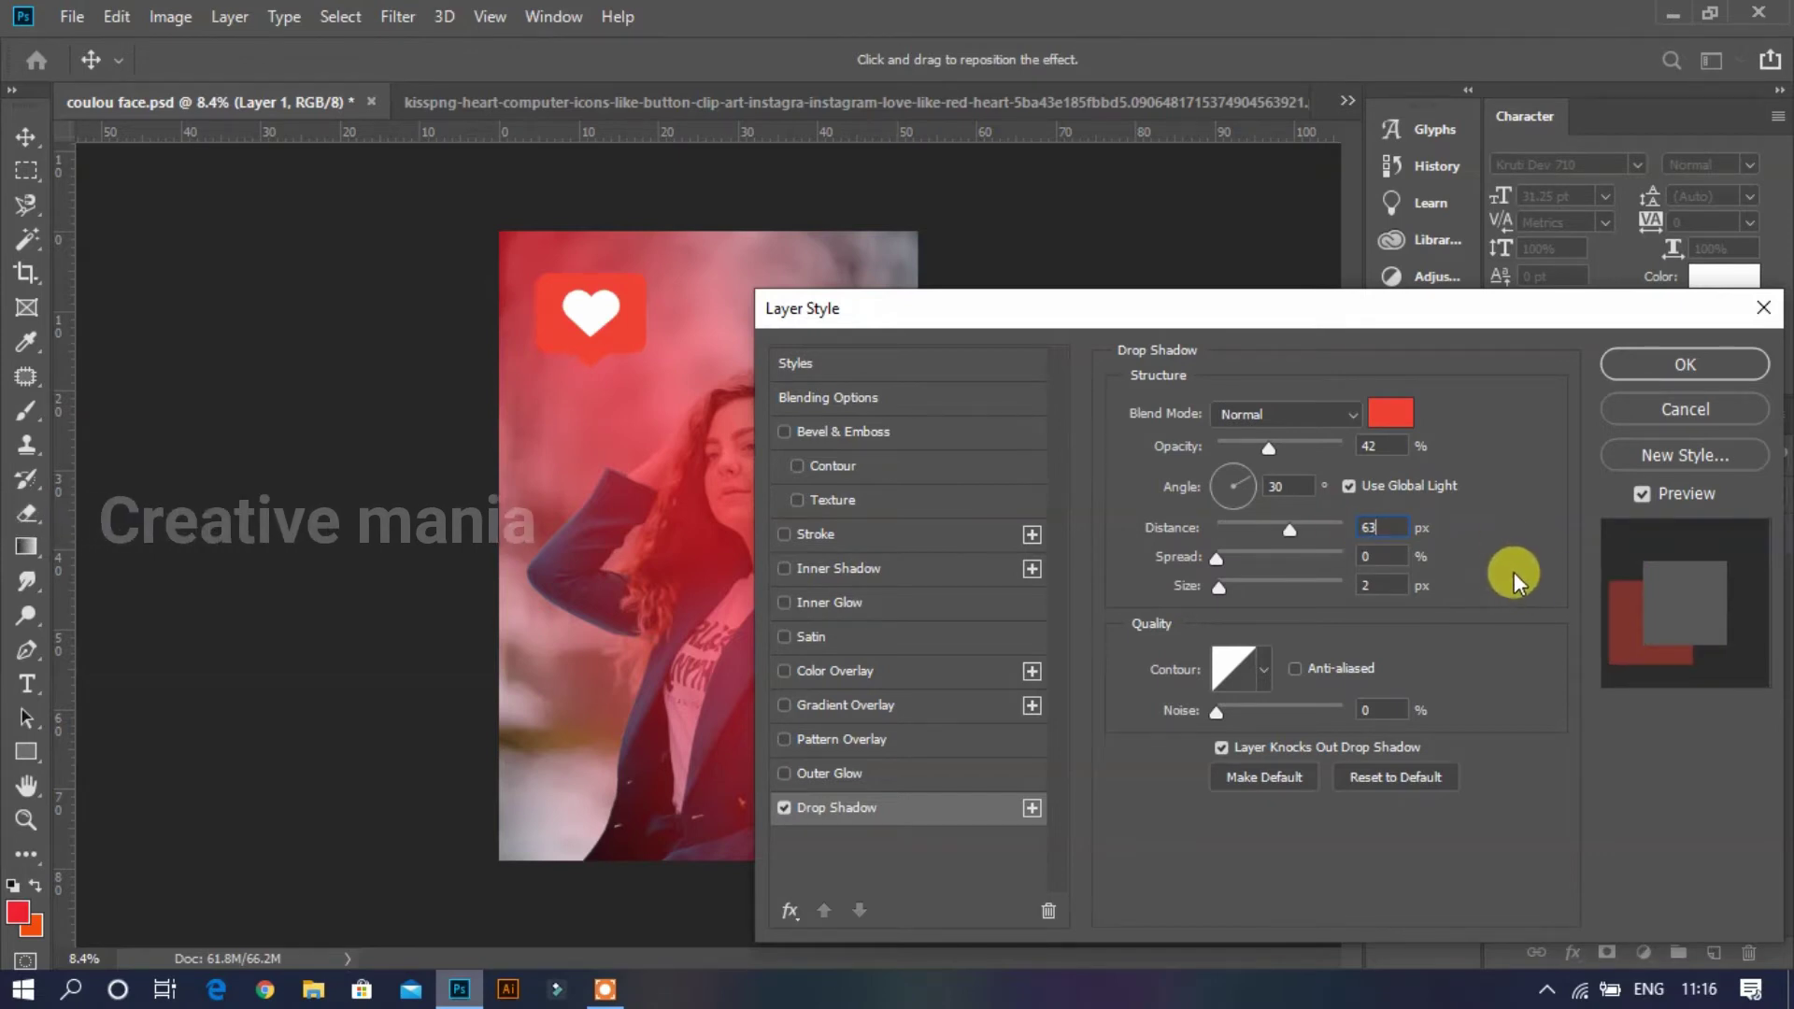
click(1383, 556)
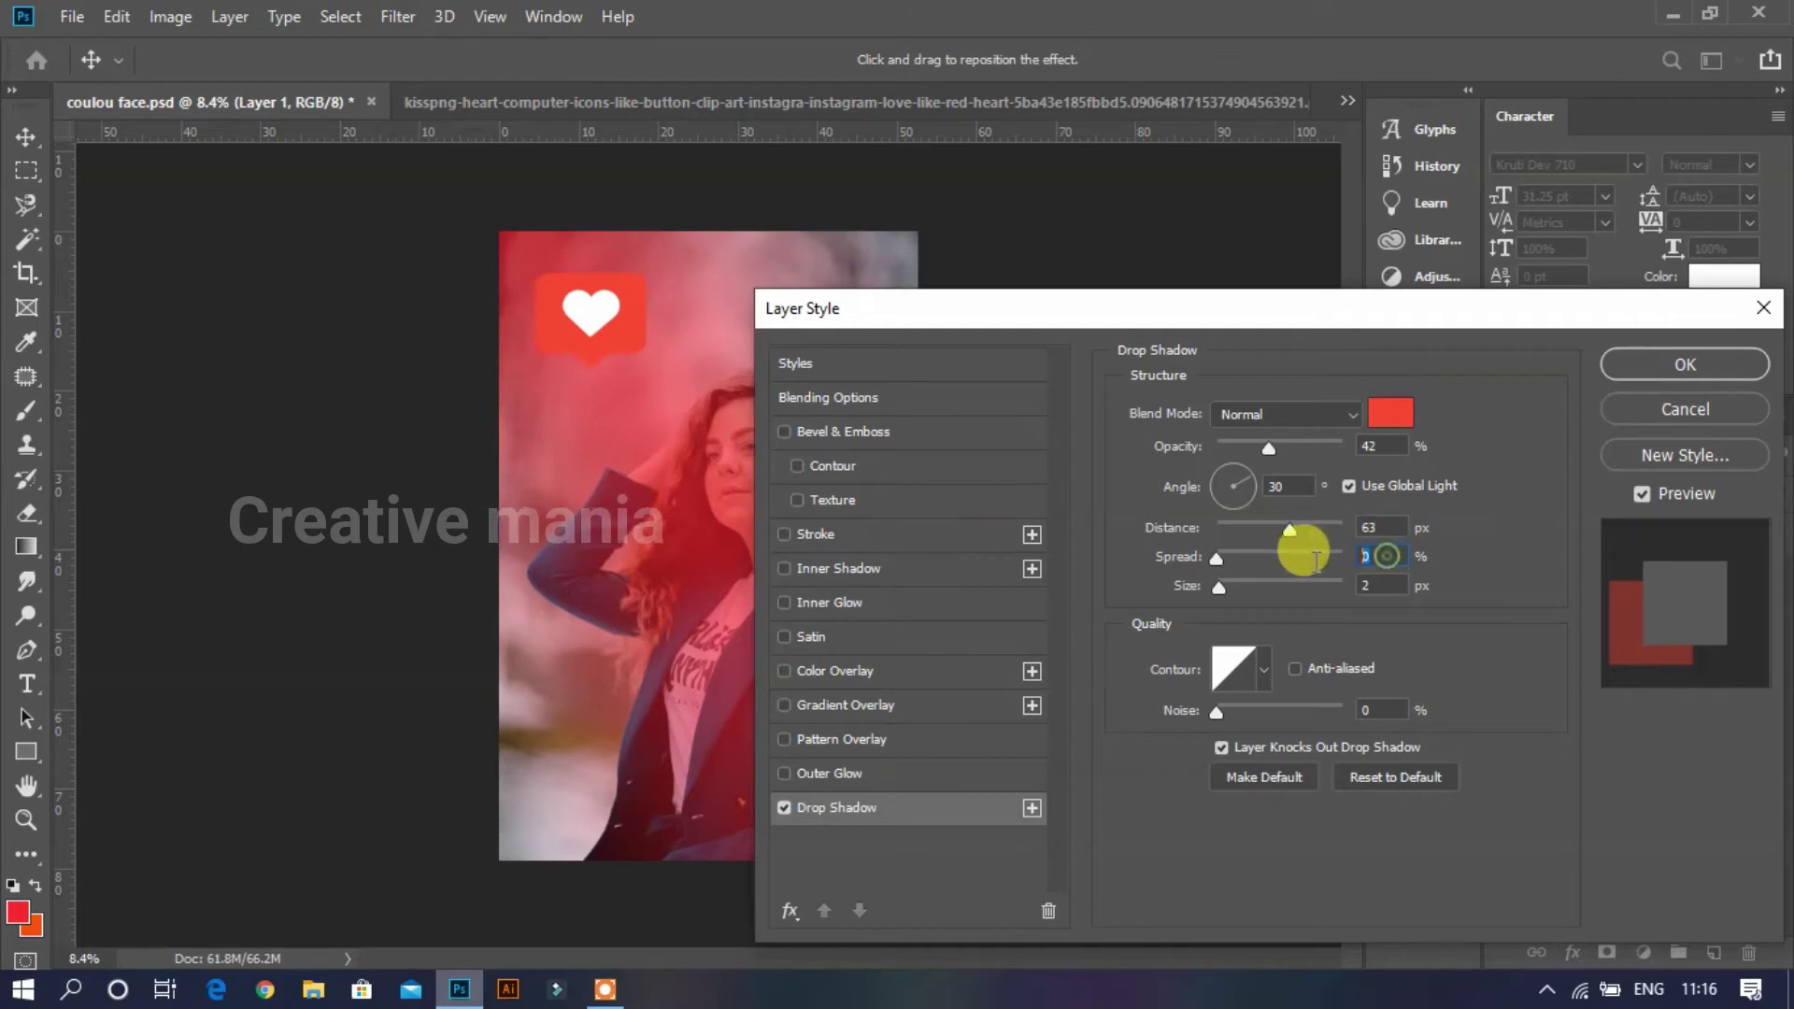
text(41)
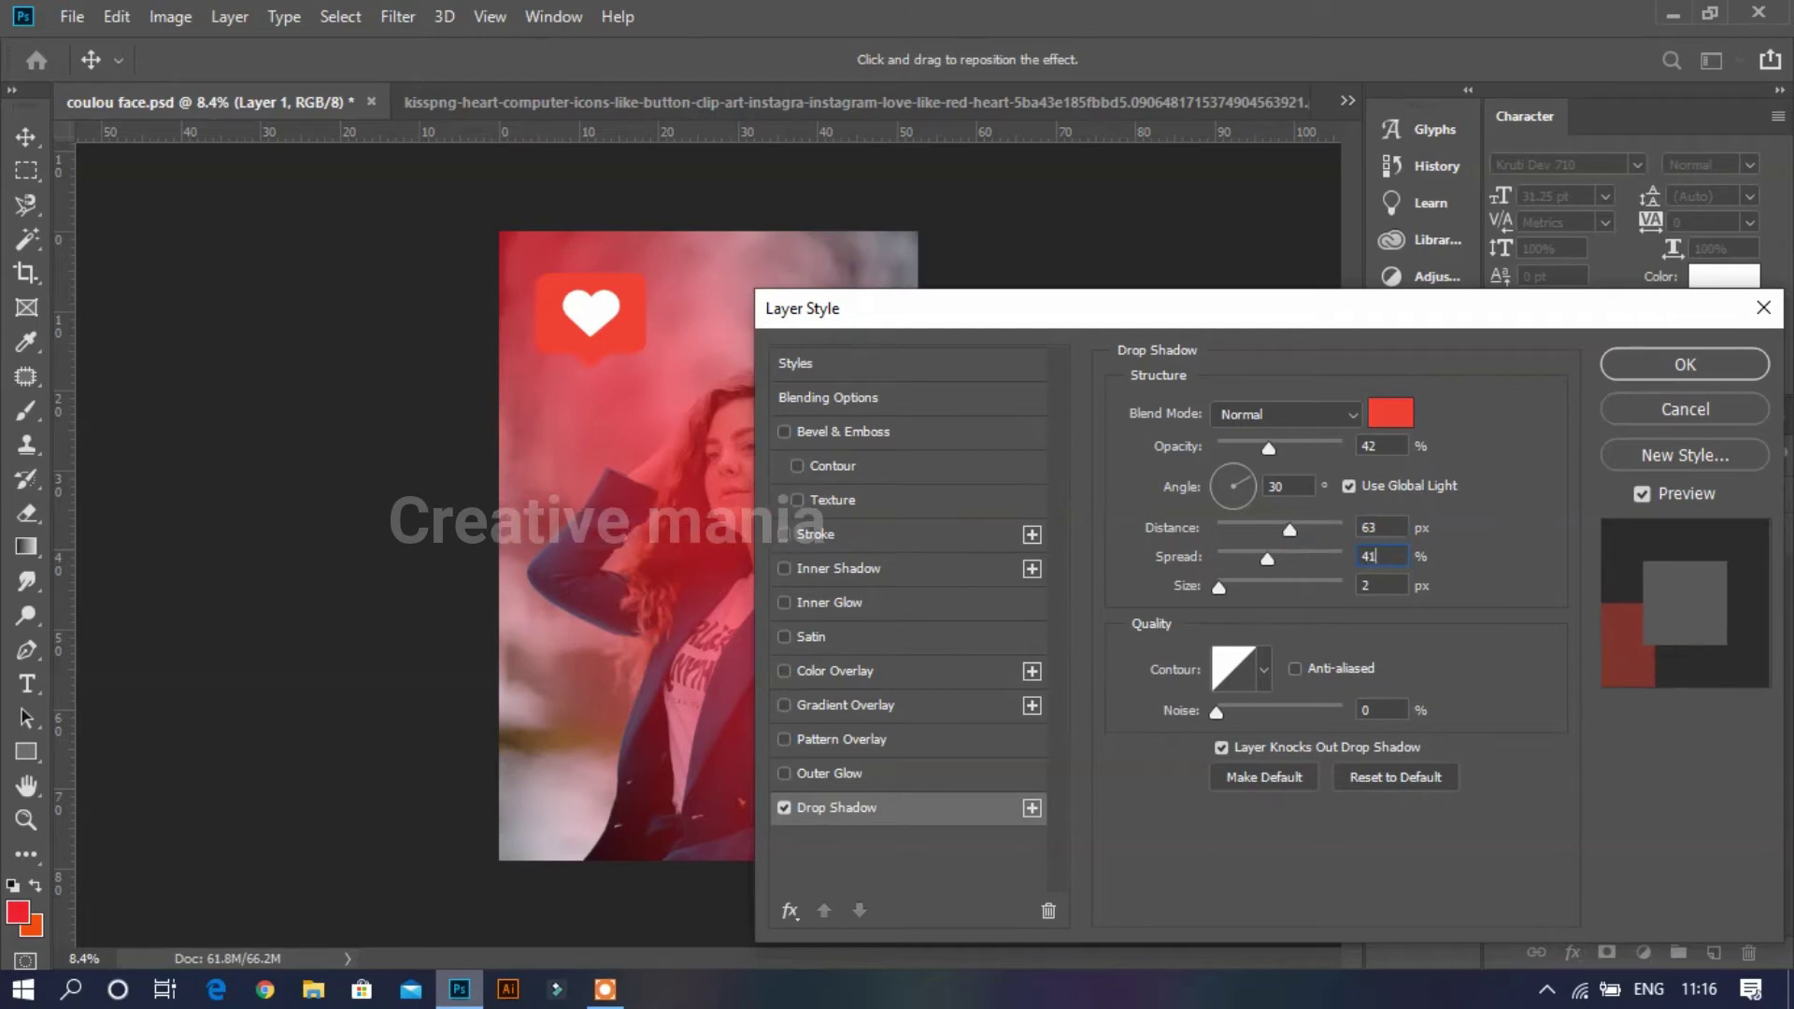
key(Return)
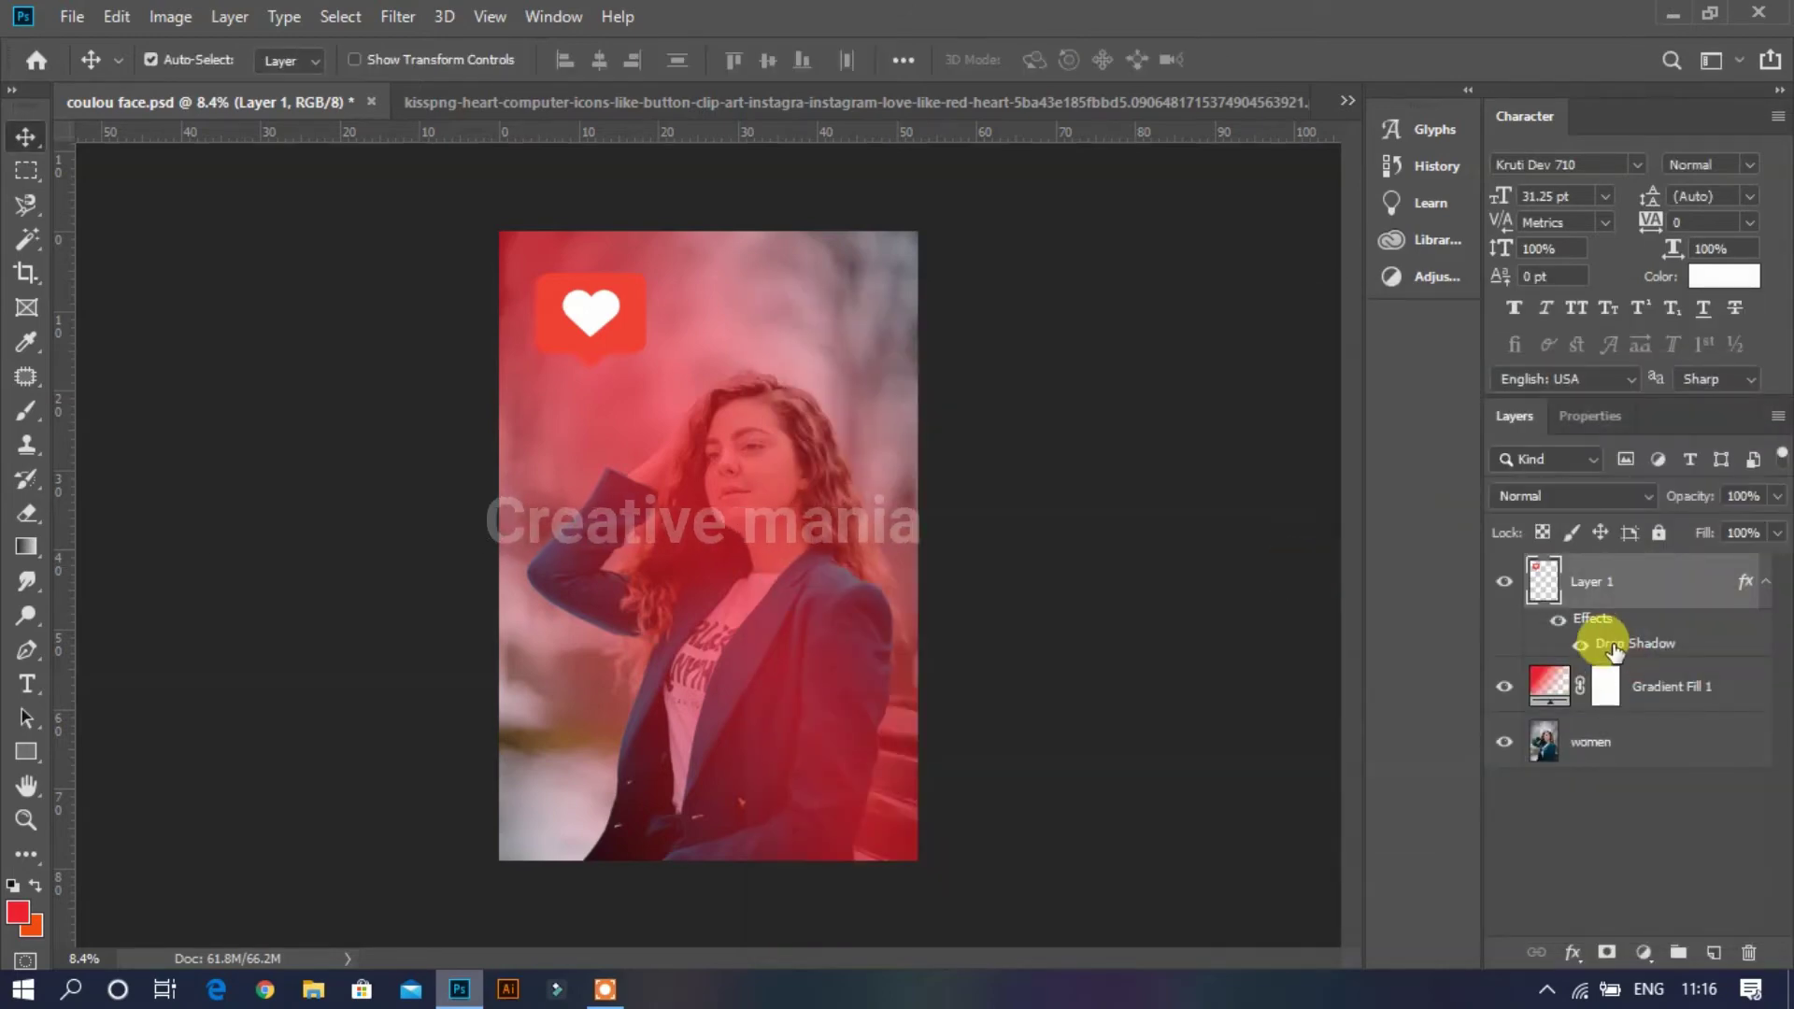
Step: Set the heart icon's drop shadow size to 250 px and its noise to 14%
double_click(1614, 644)
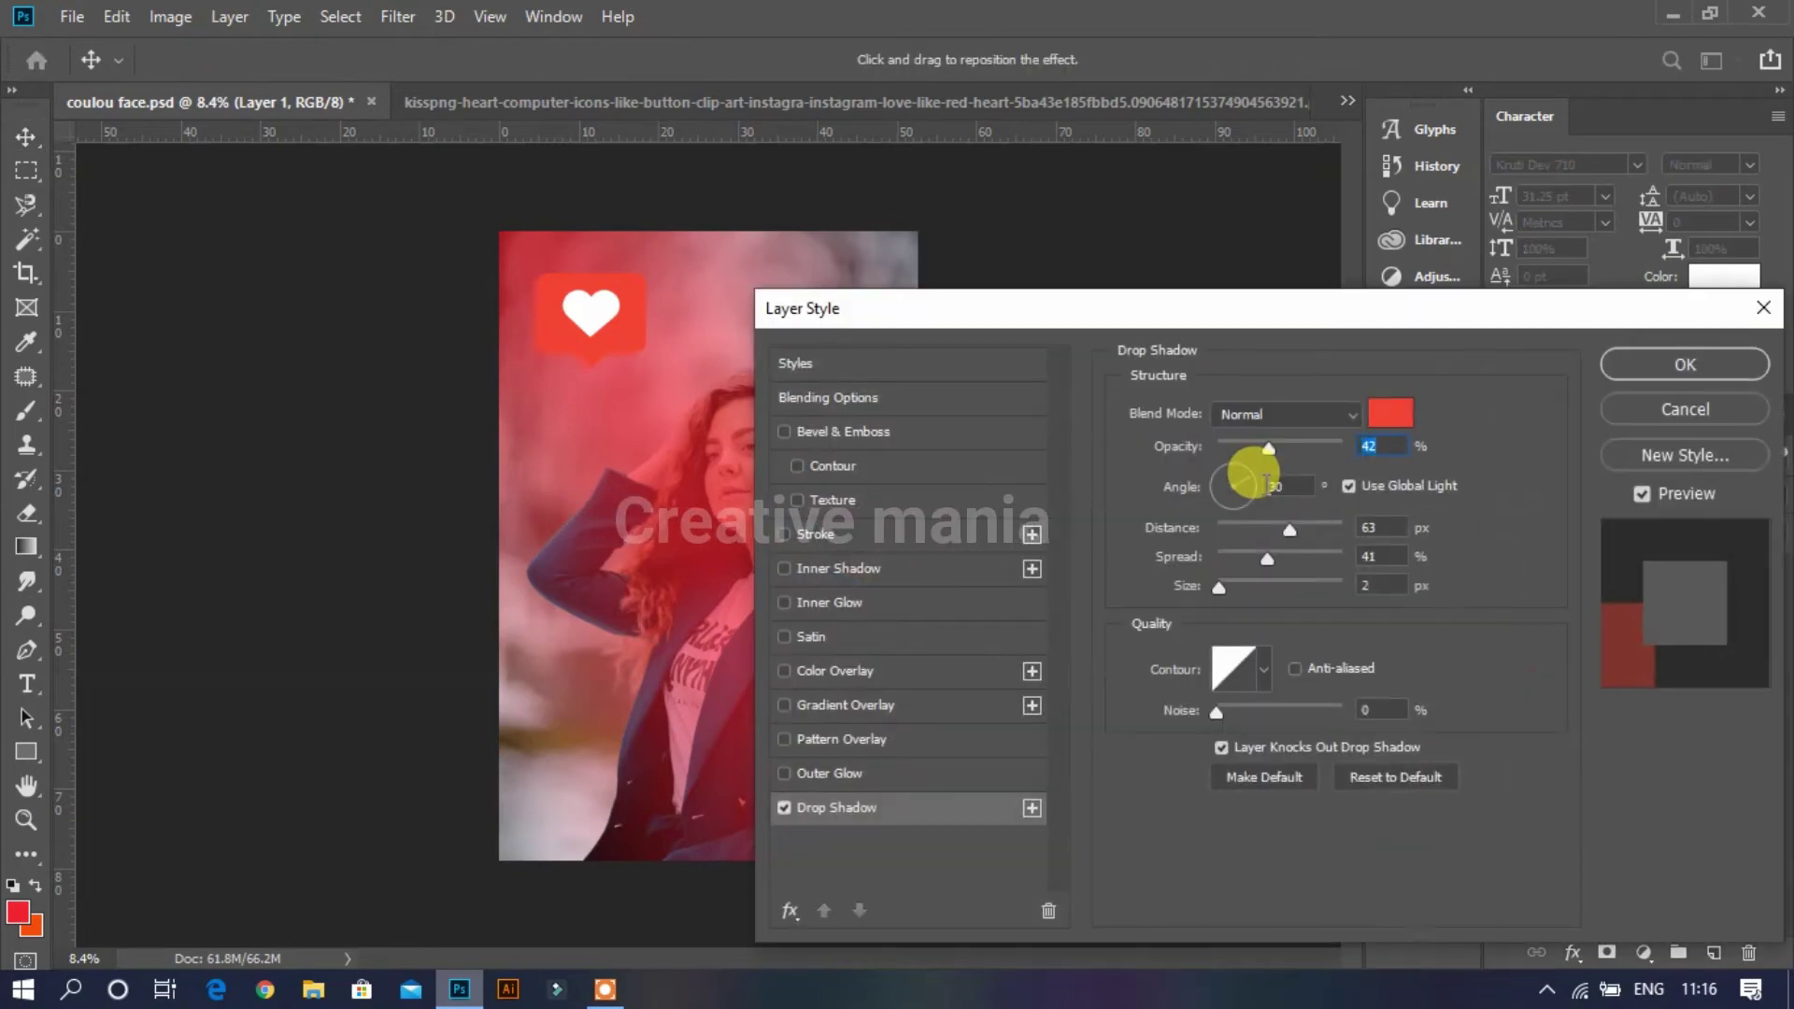
click(1364, 586)
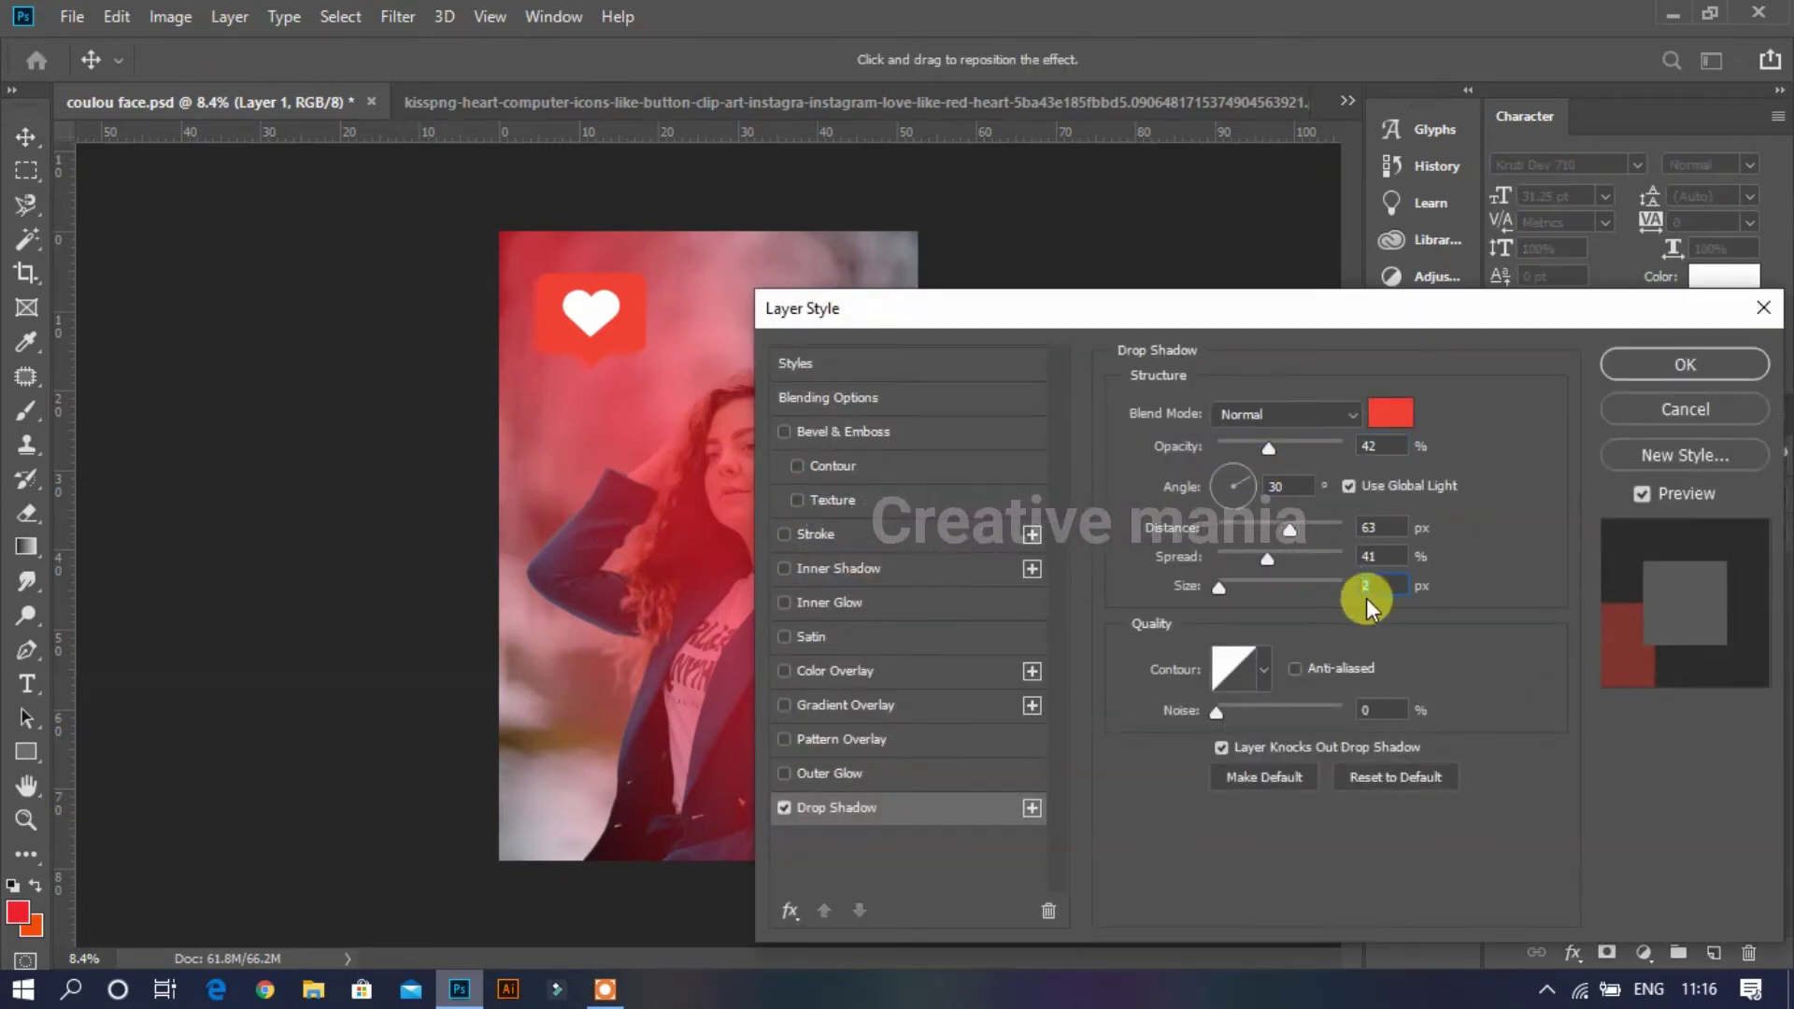
text(250)
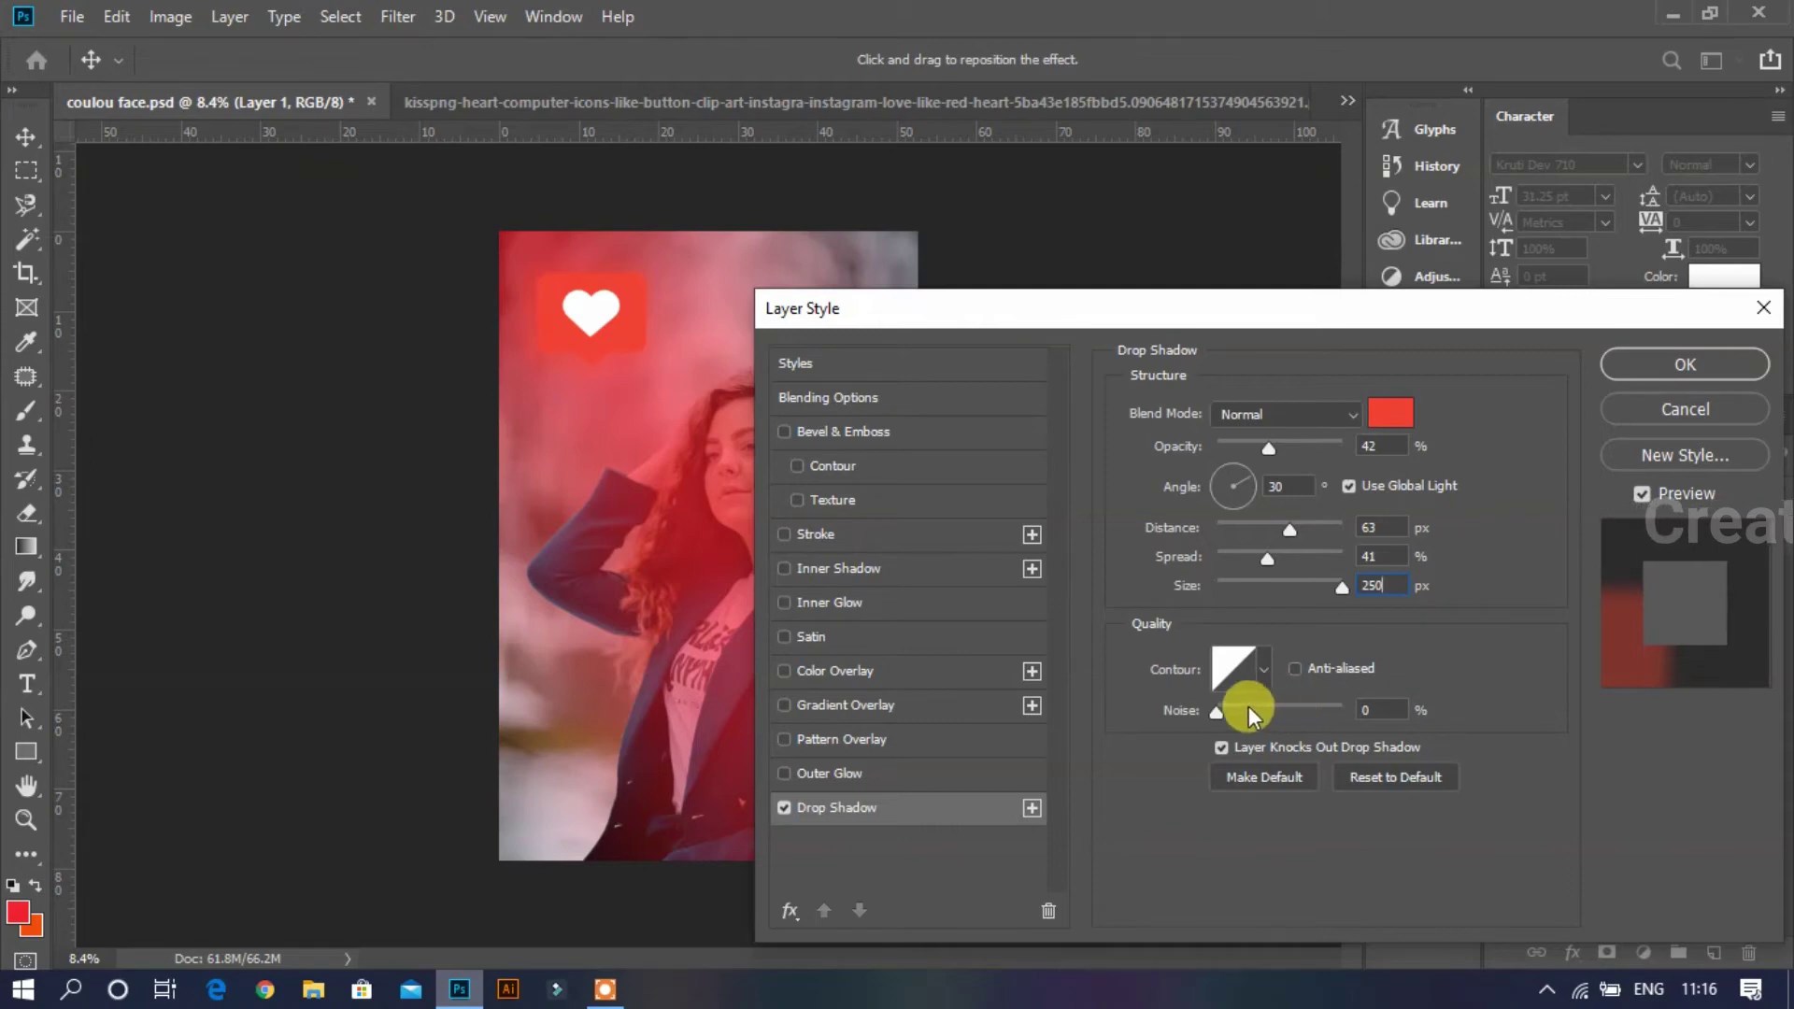
drag(1371, 705, 1326, 692)
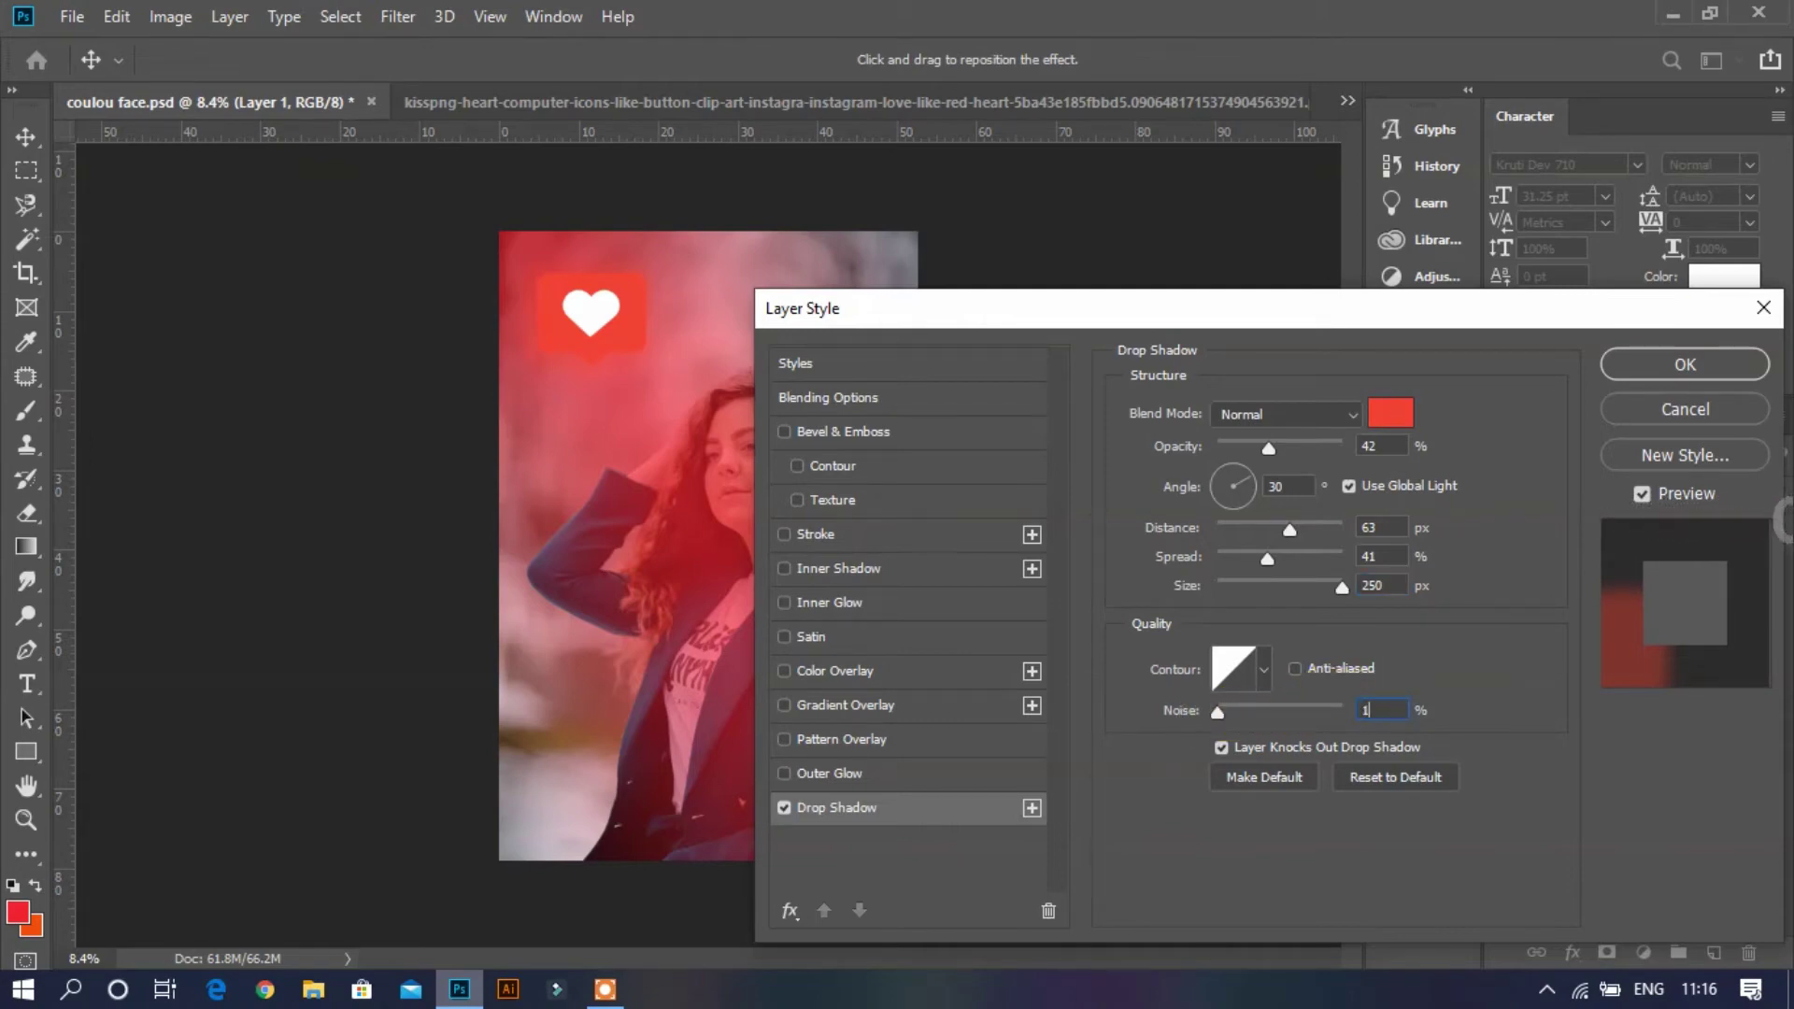
text(14)
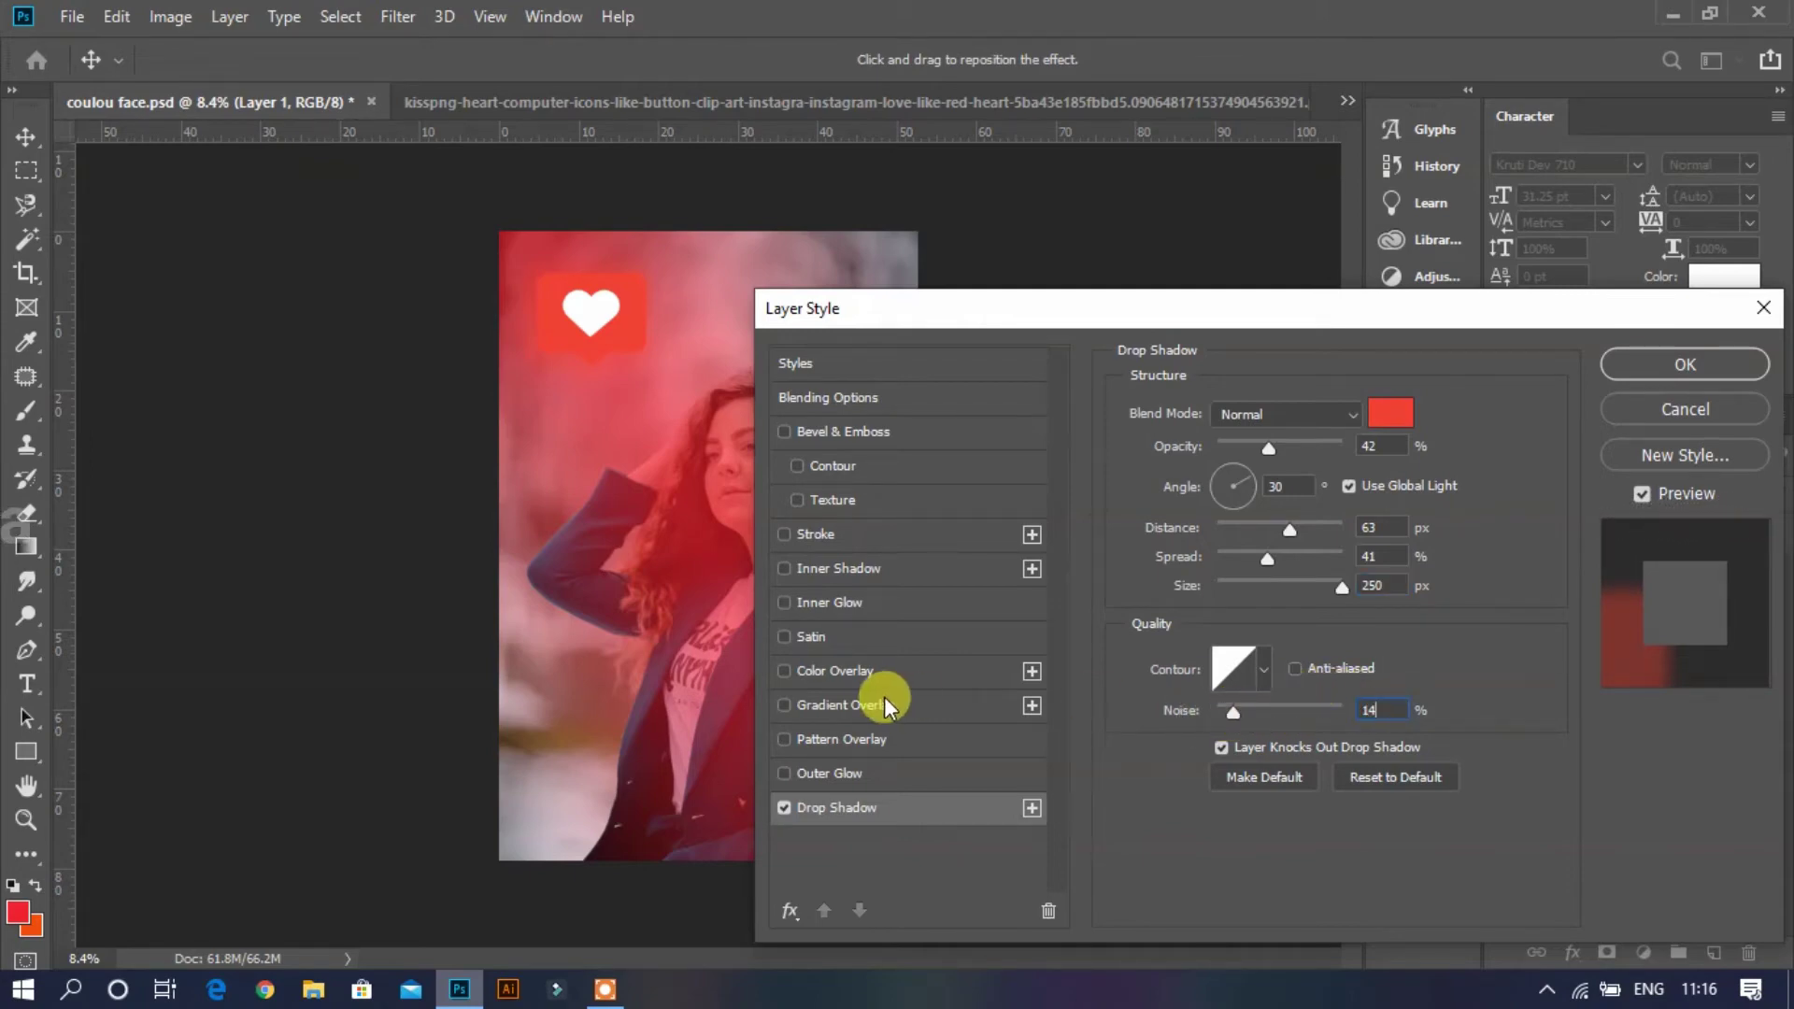
Step: Add an inner glow to the heart icon layer with a size of 250 px and a range of 87%
click(844, 602)
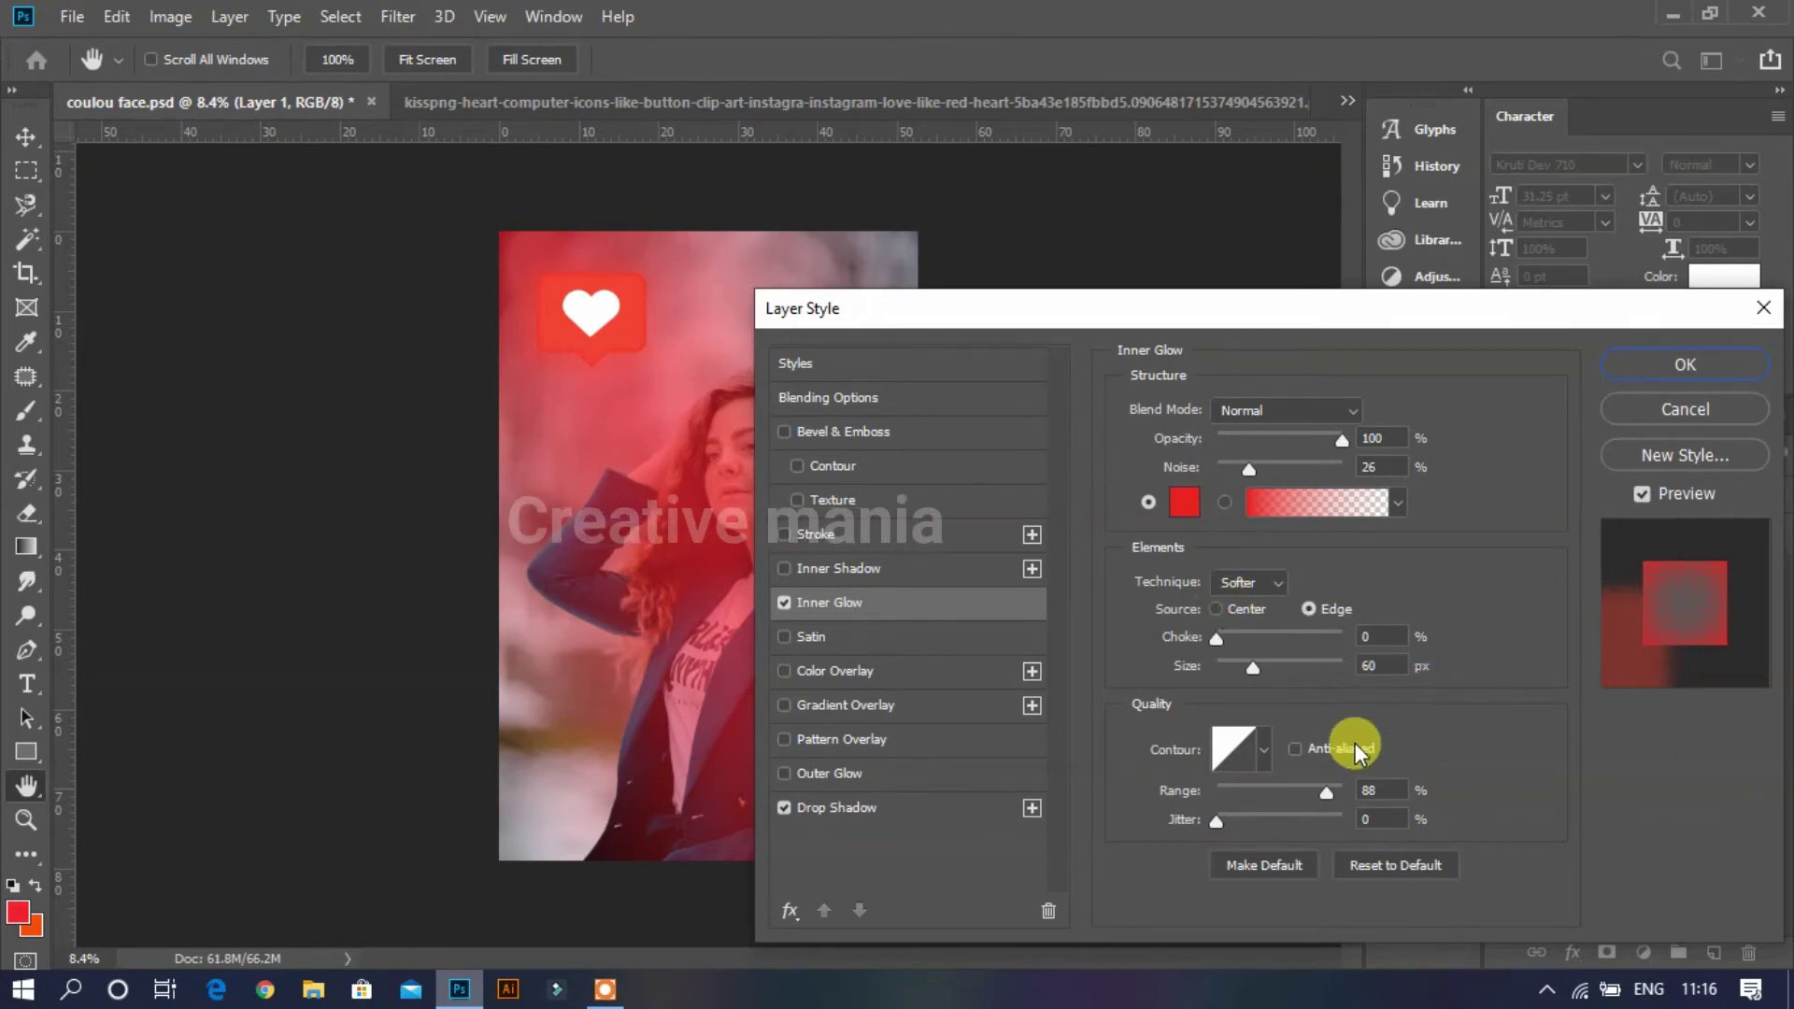
click(1359, 664)
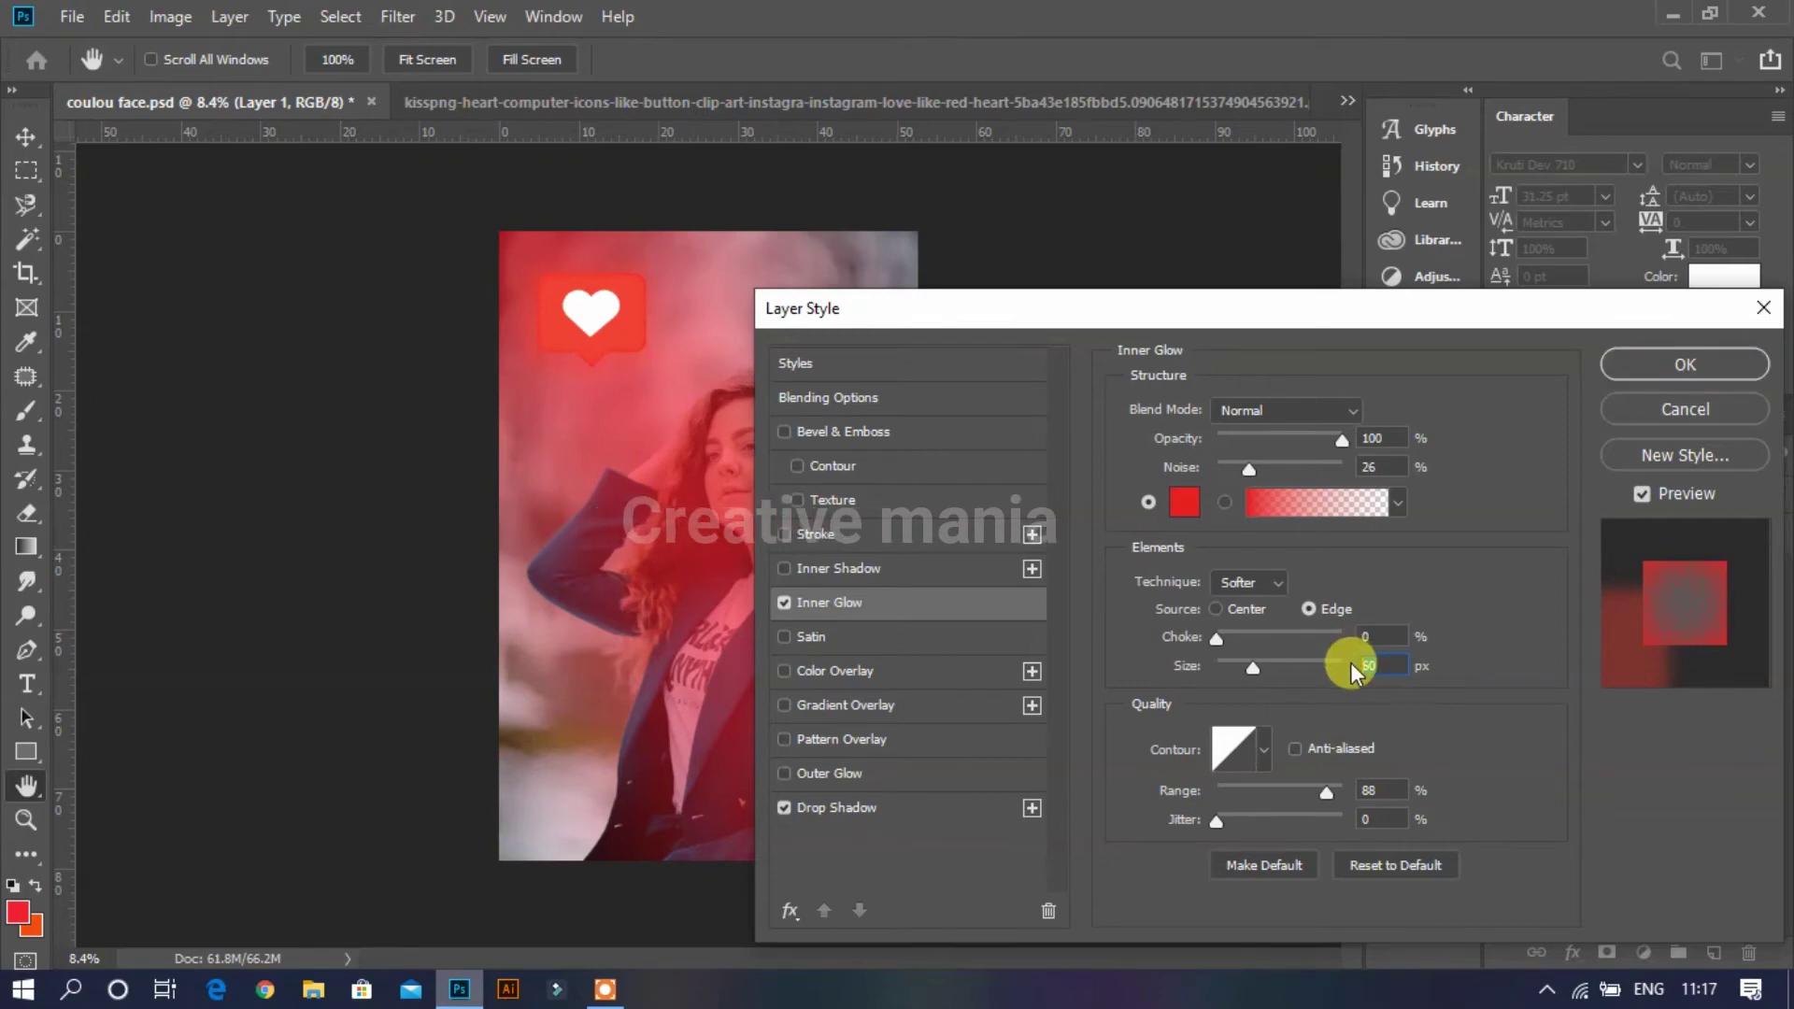
text(250)
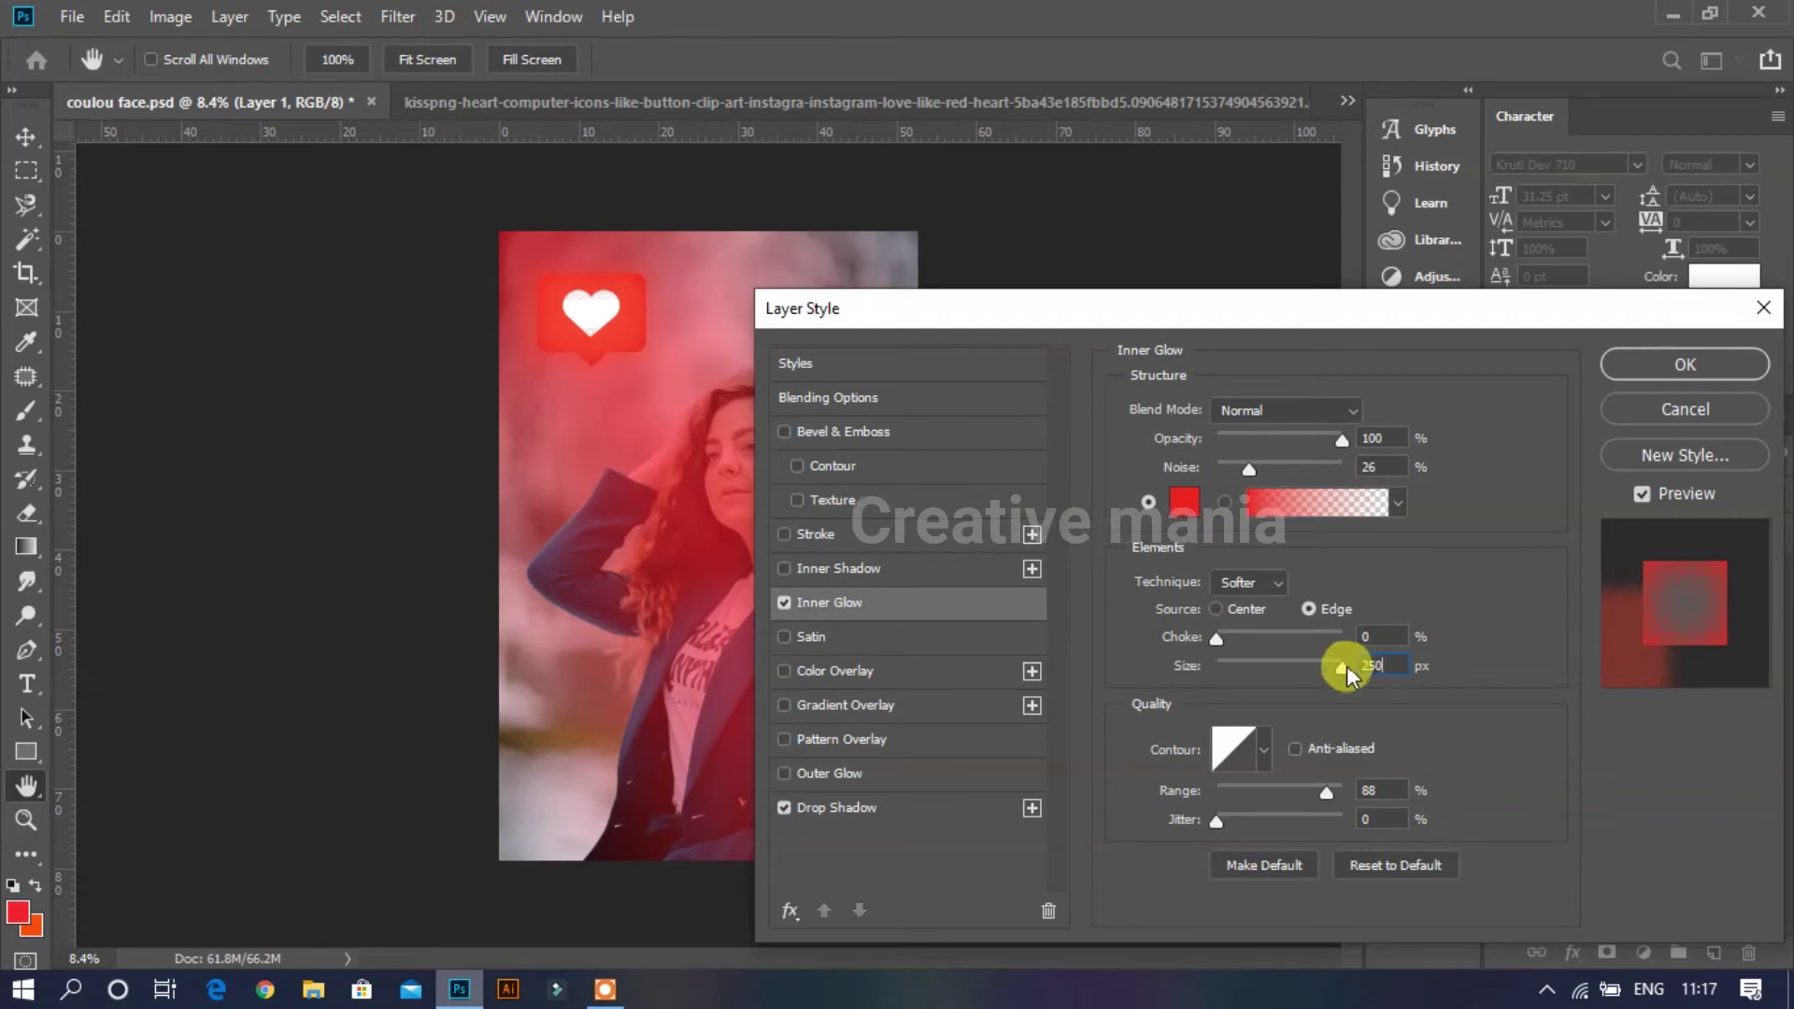
click(1359, 791)
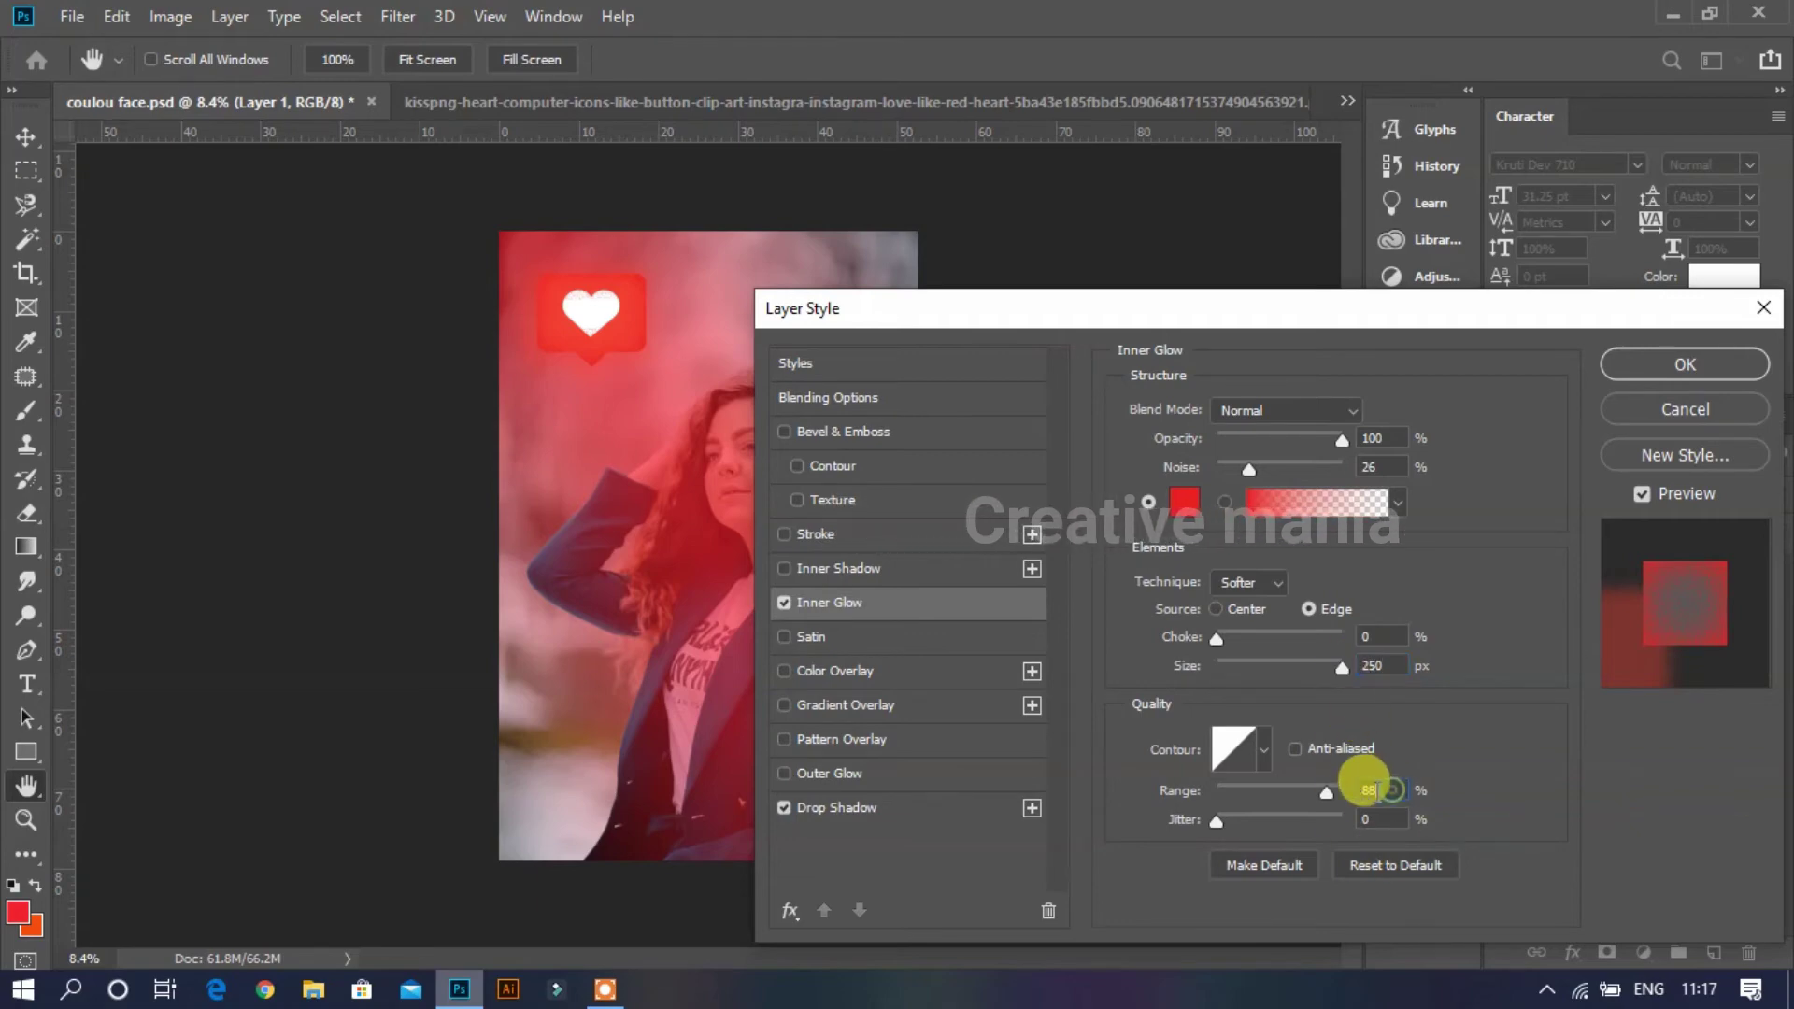
text(87)
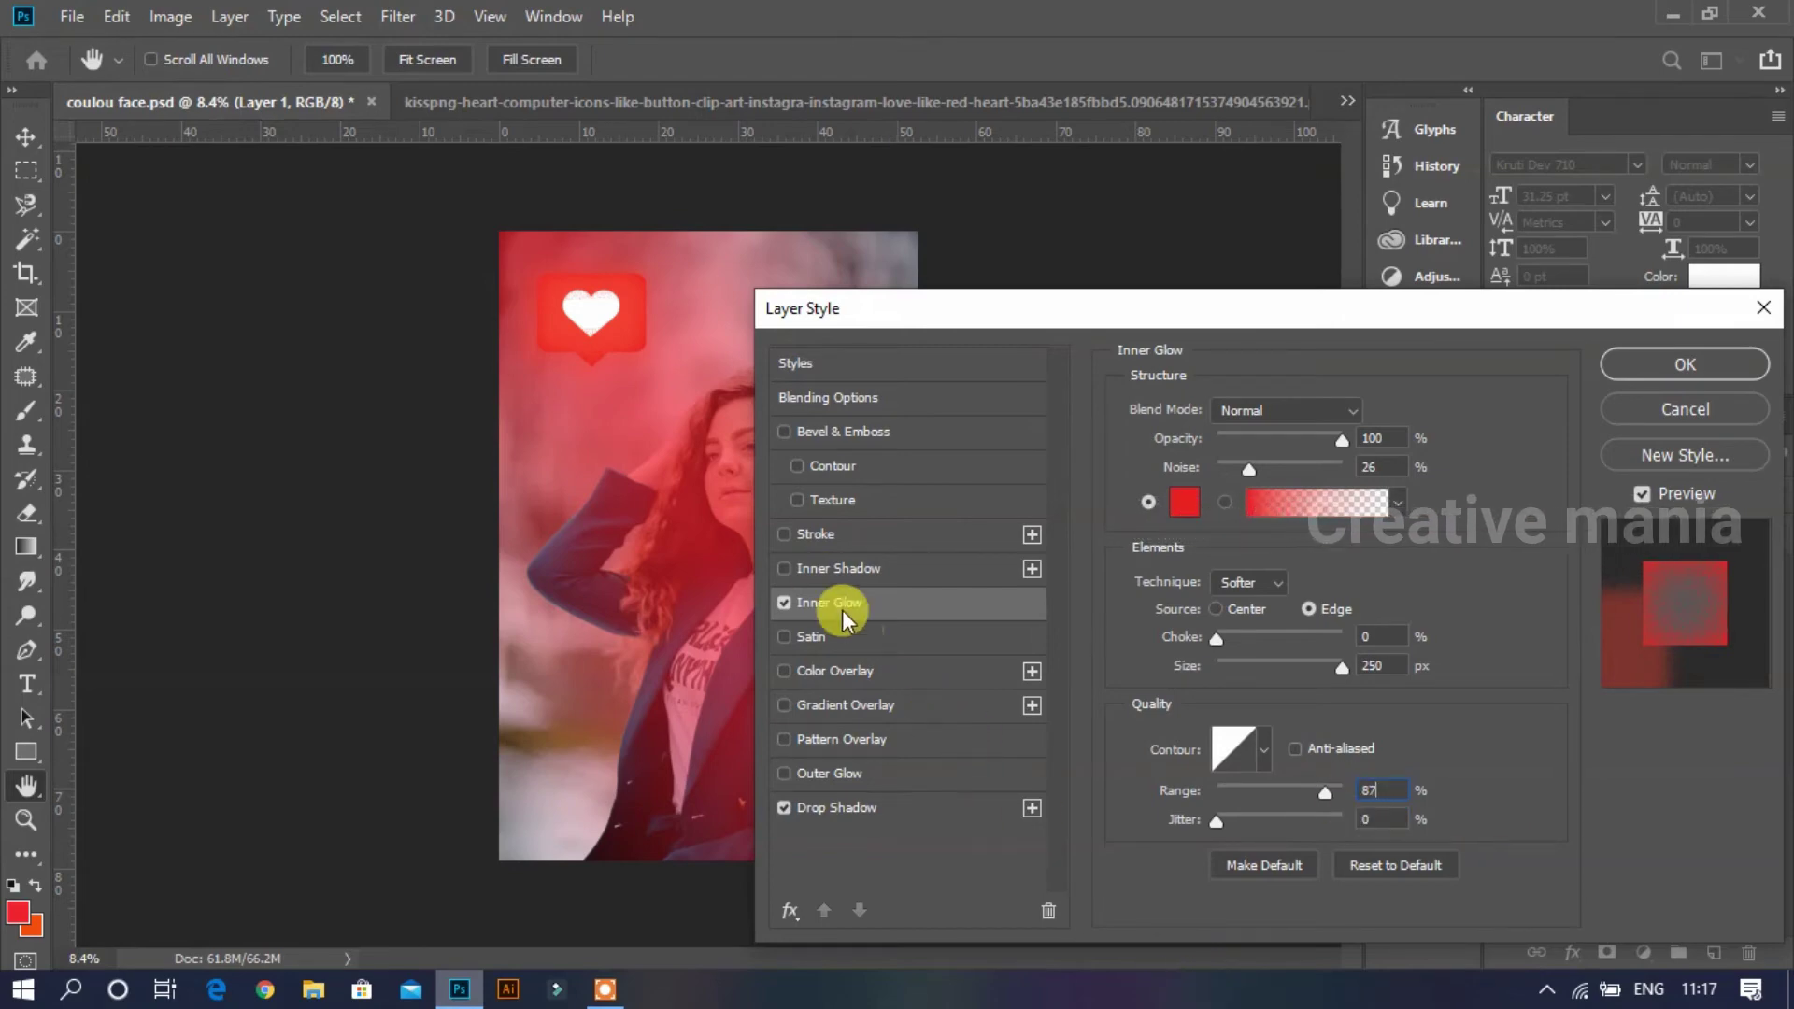
Step: Add a white 1 px inside stroke to the heart icon layer
click(787, 527)
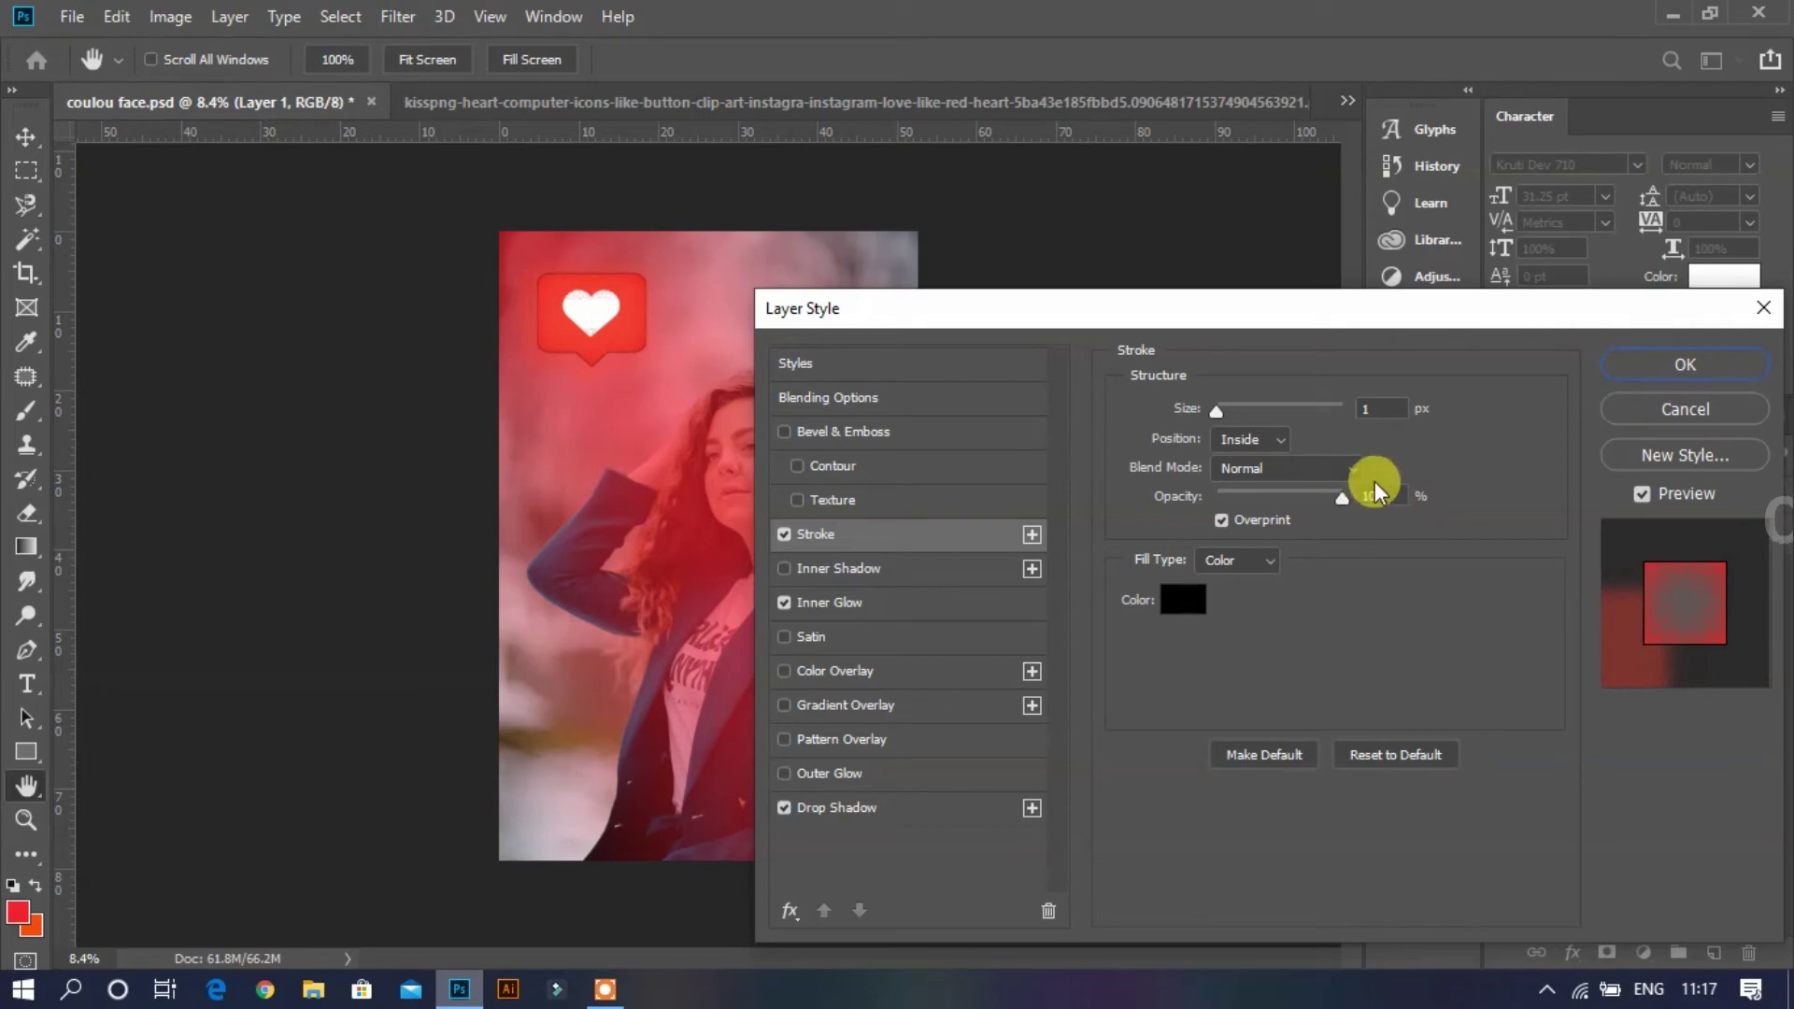
click(1185, 605)
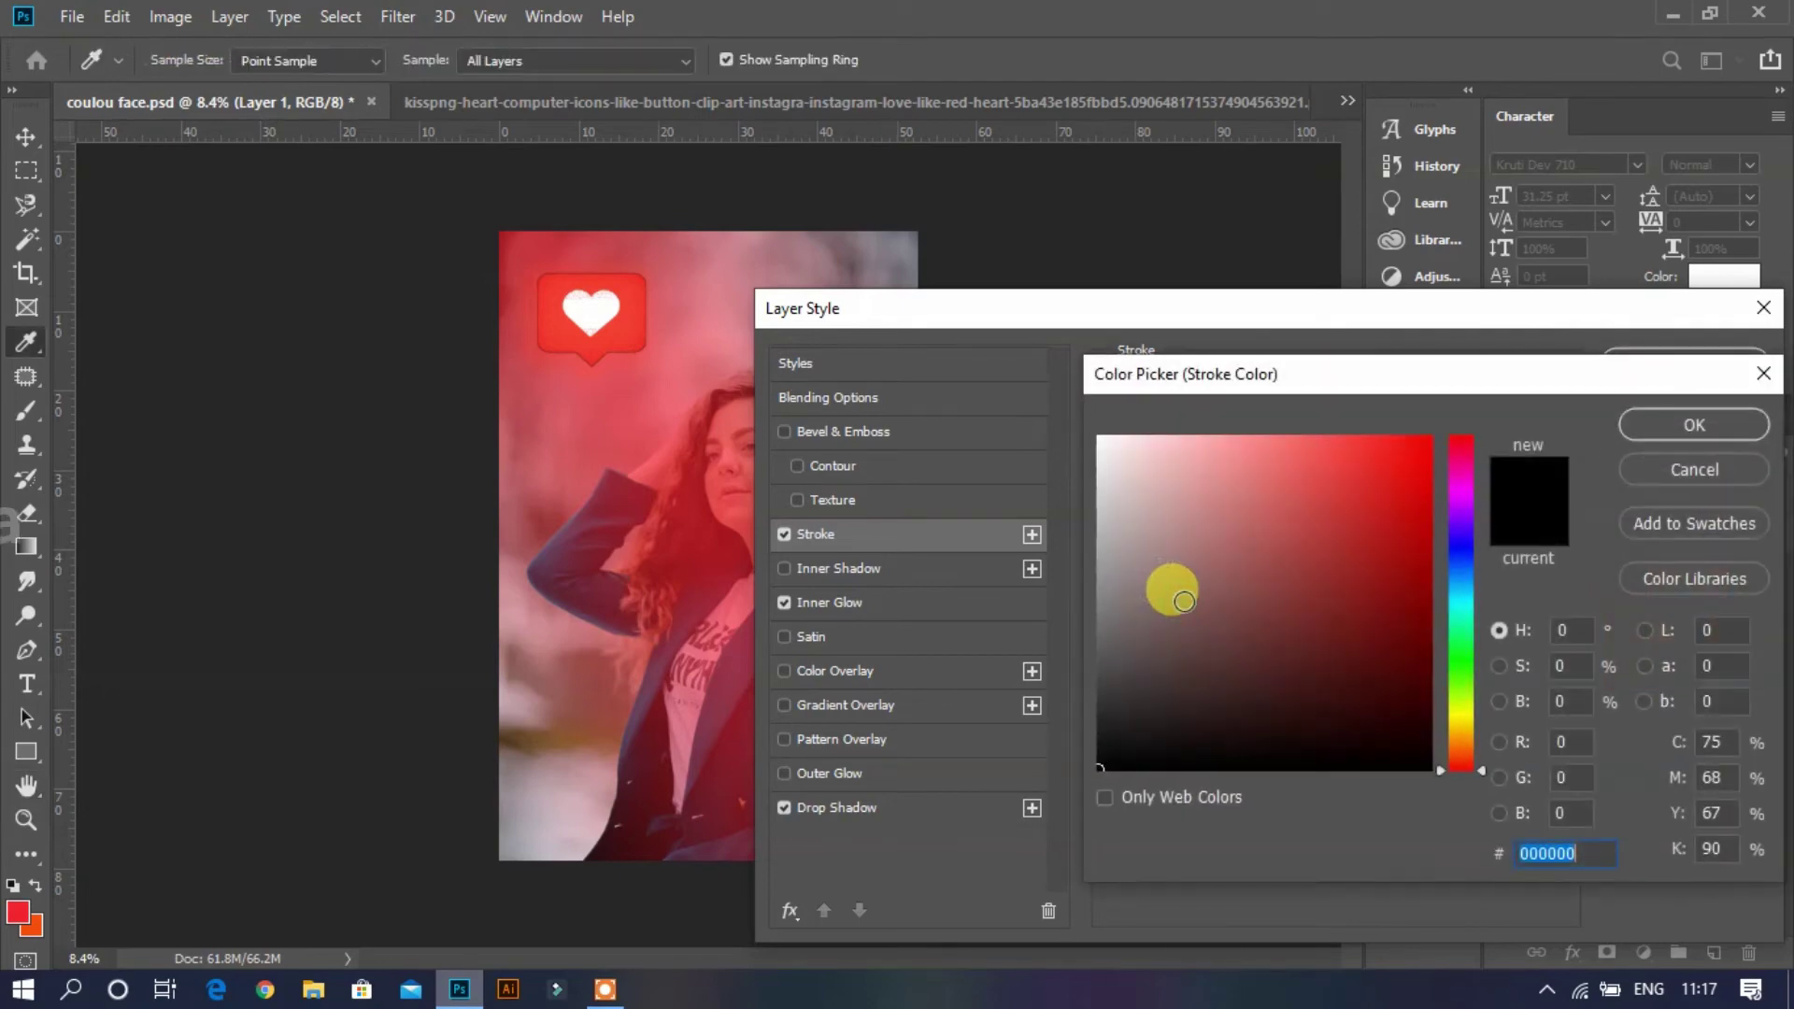
click(1656, 430)
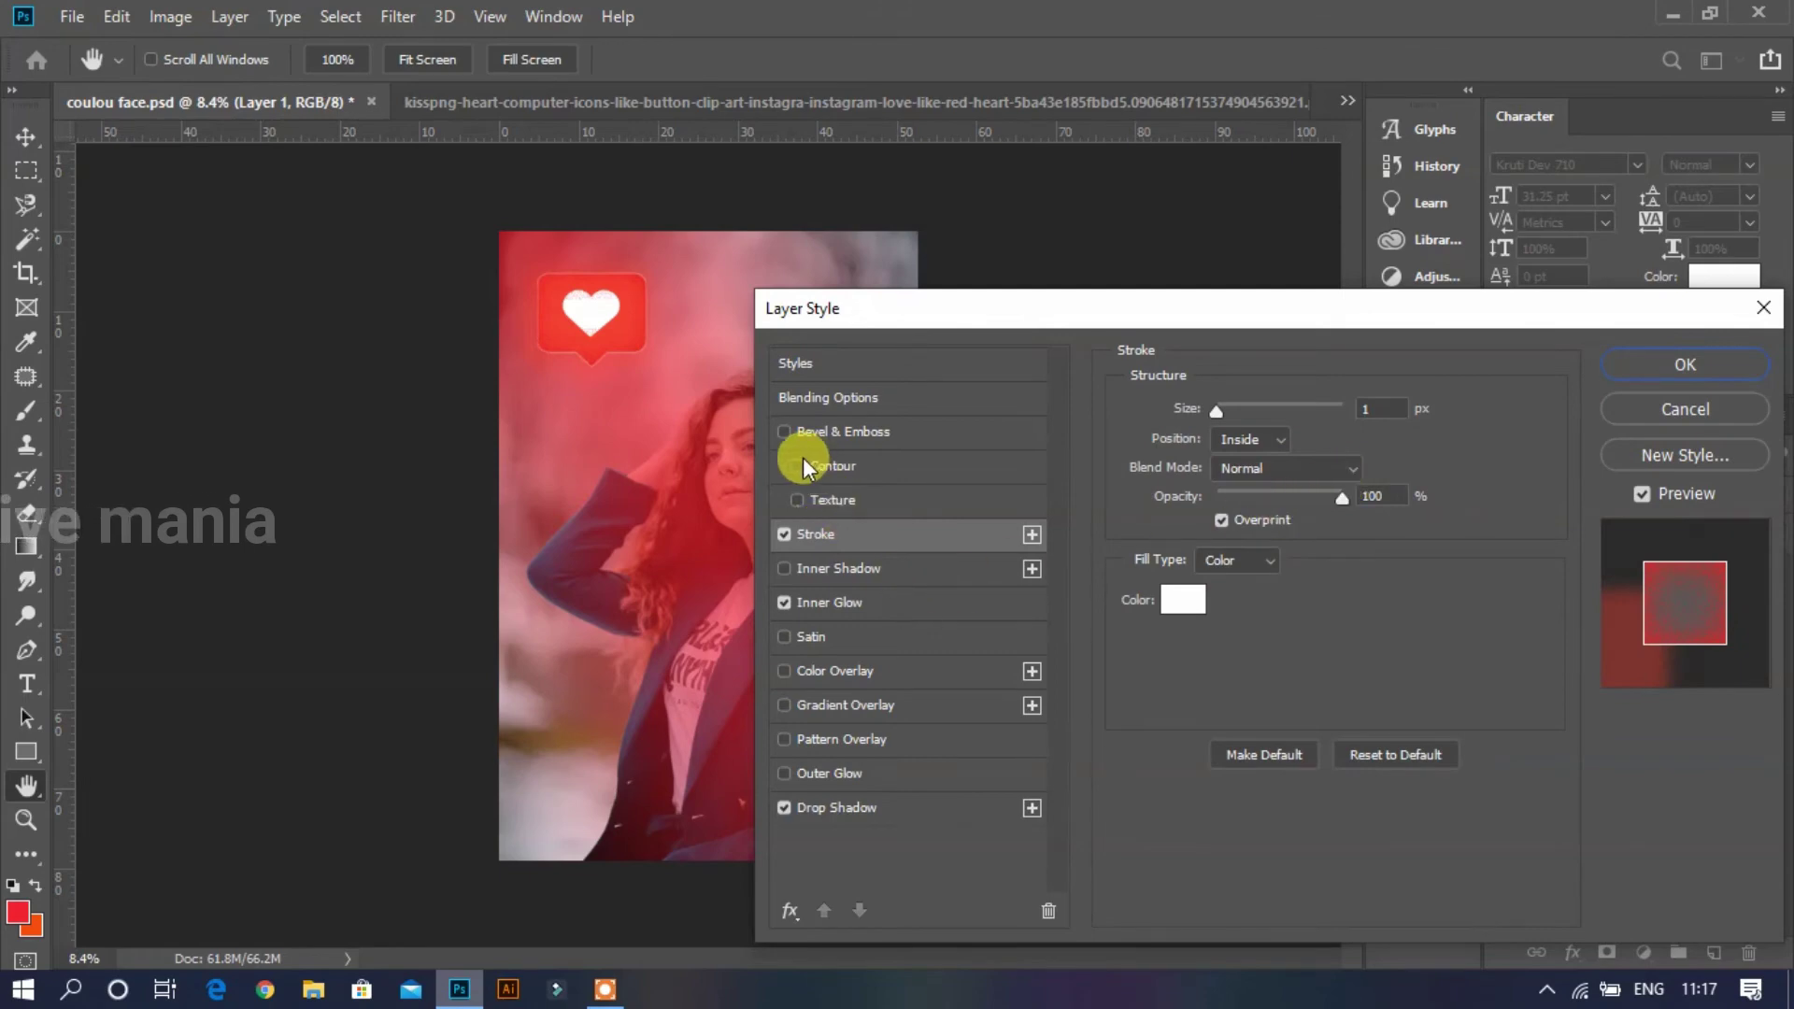
Step: Enable Bevel & Emboss with a contour range of 79% on the heart icon layer and apply the layer styles
click(845, 462)
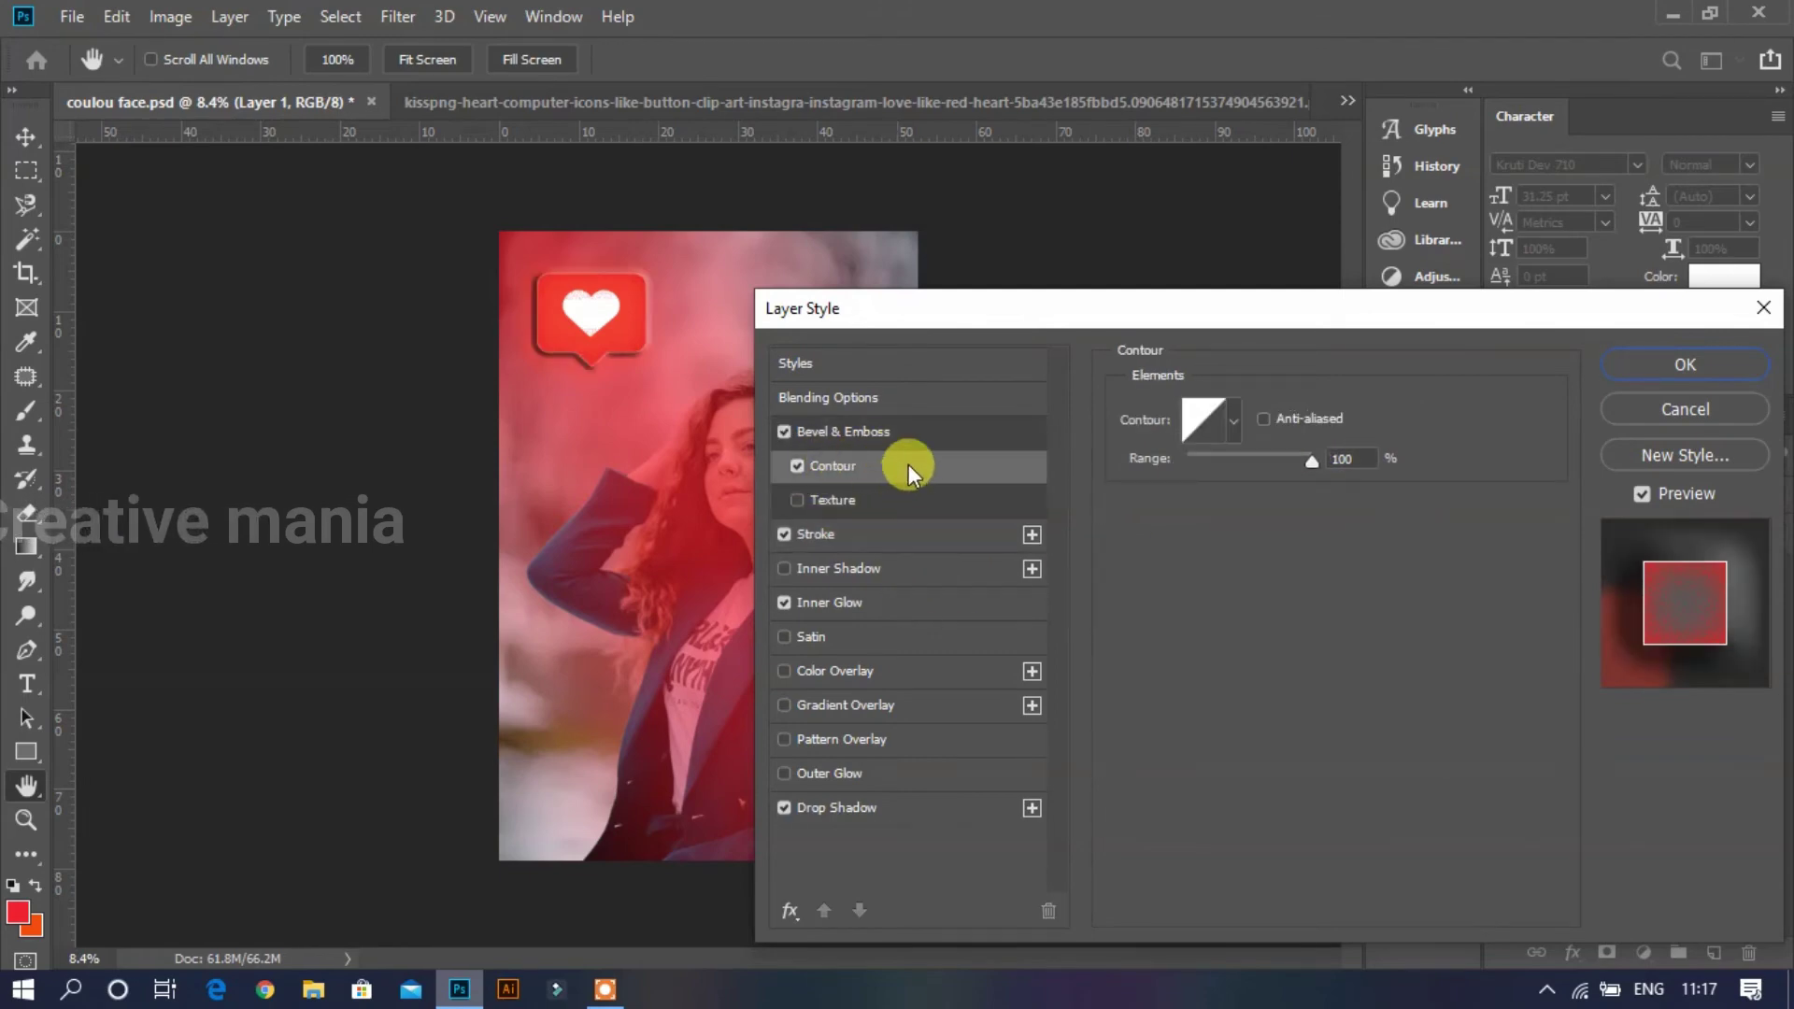
click(1355, 460)
text(79)
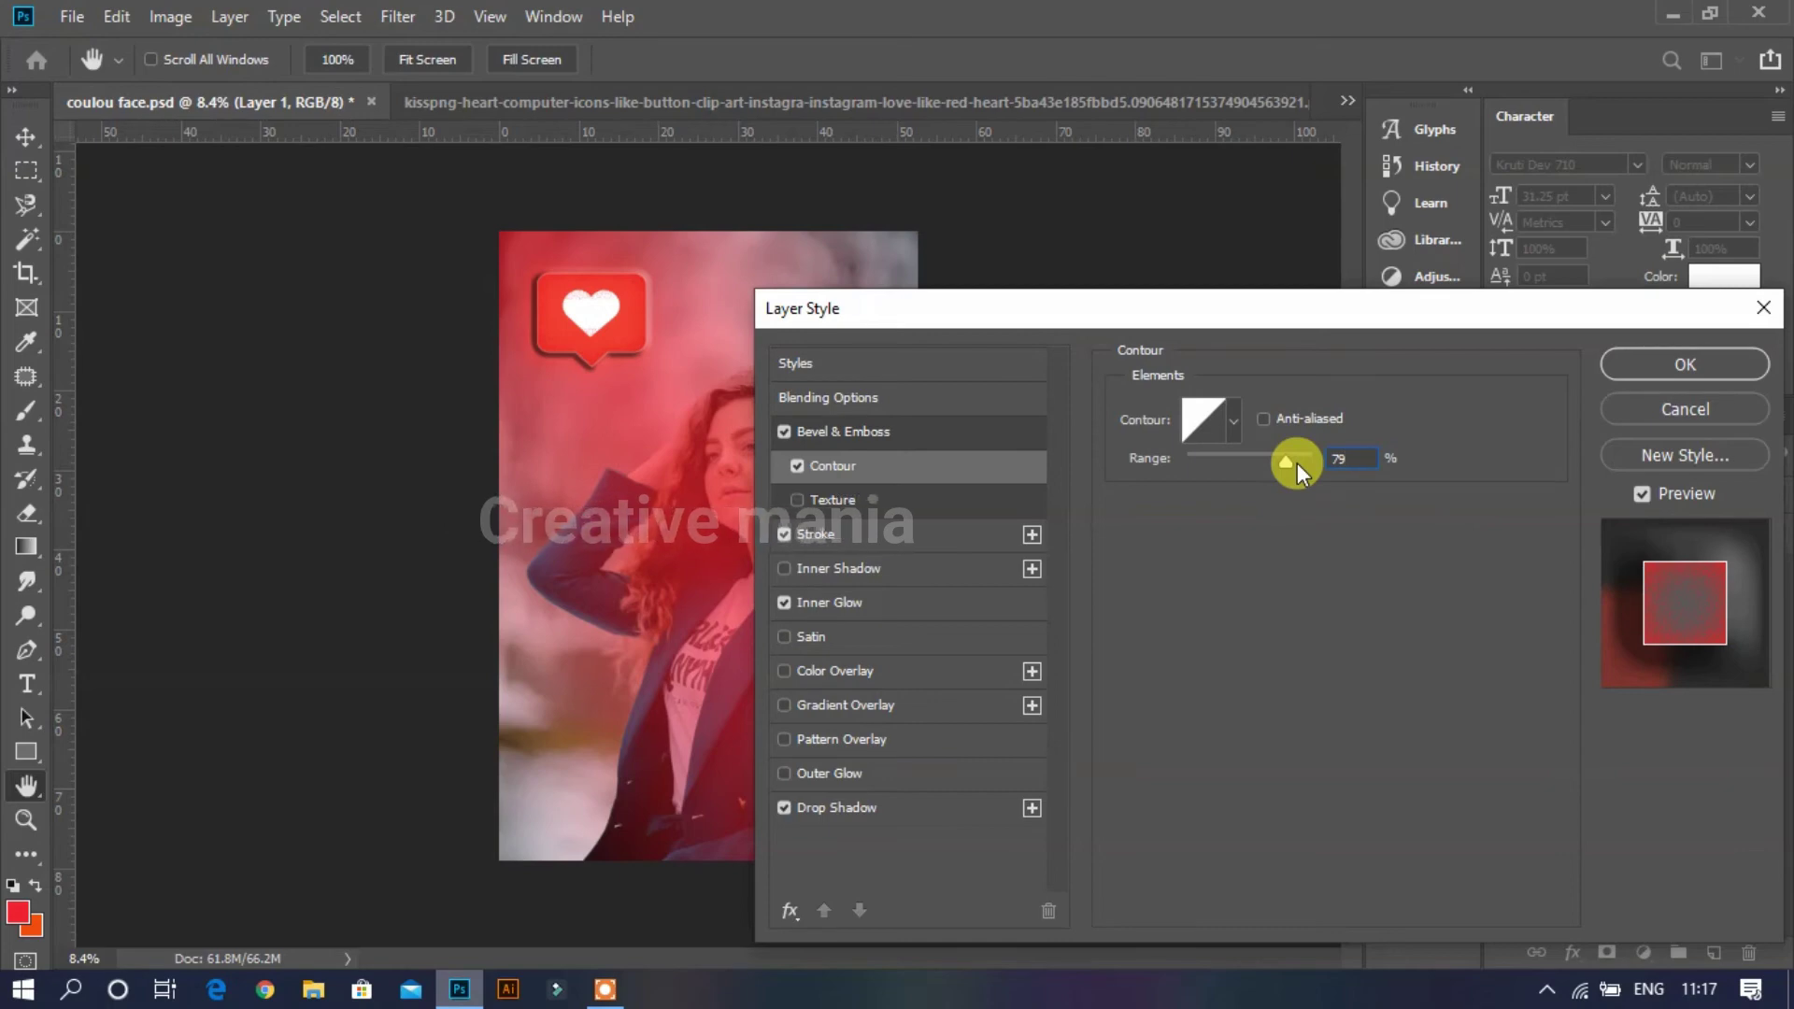
click(836, 437)
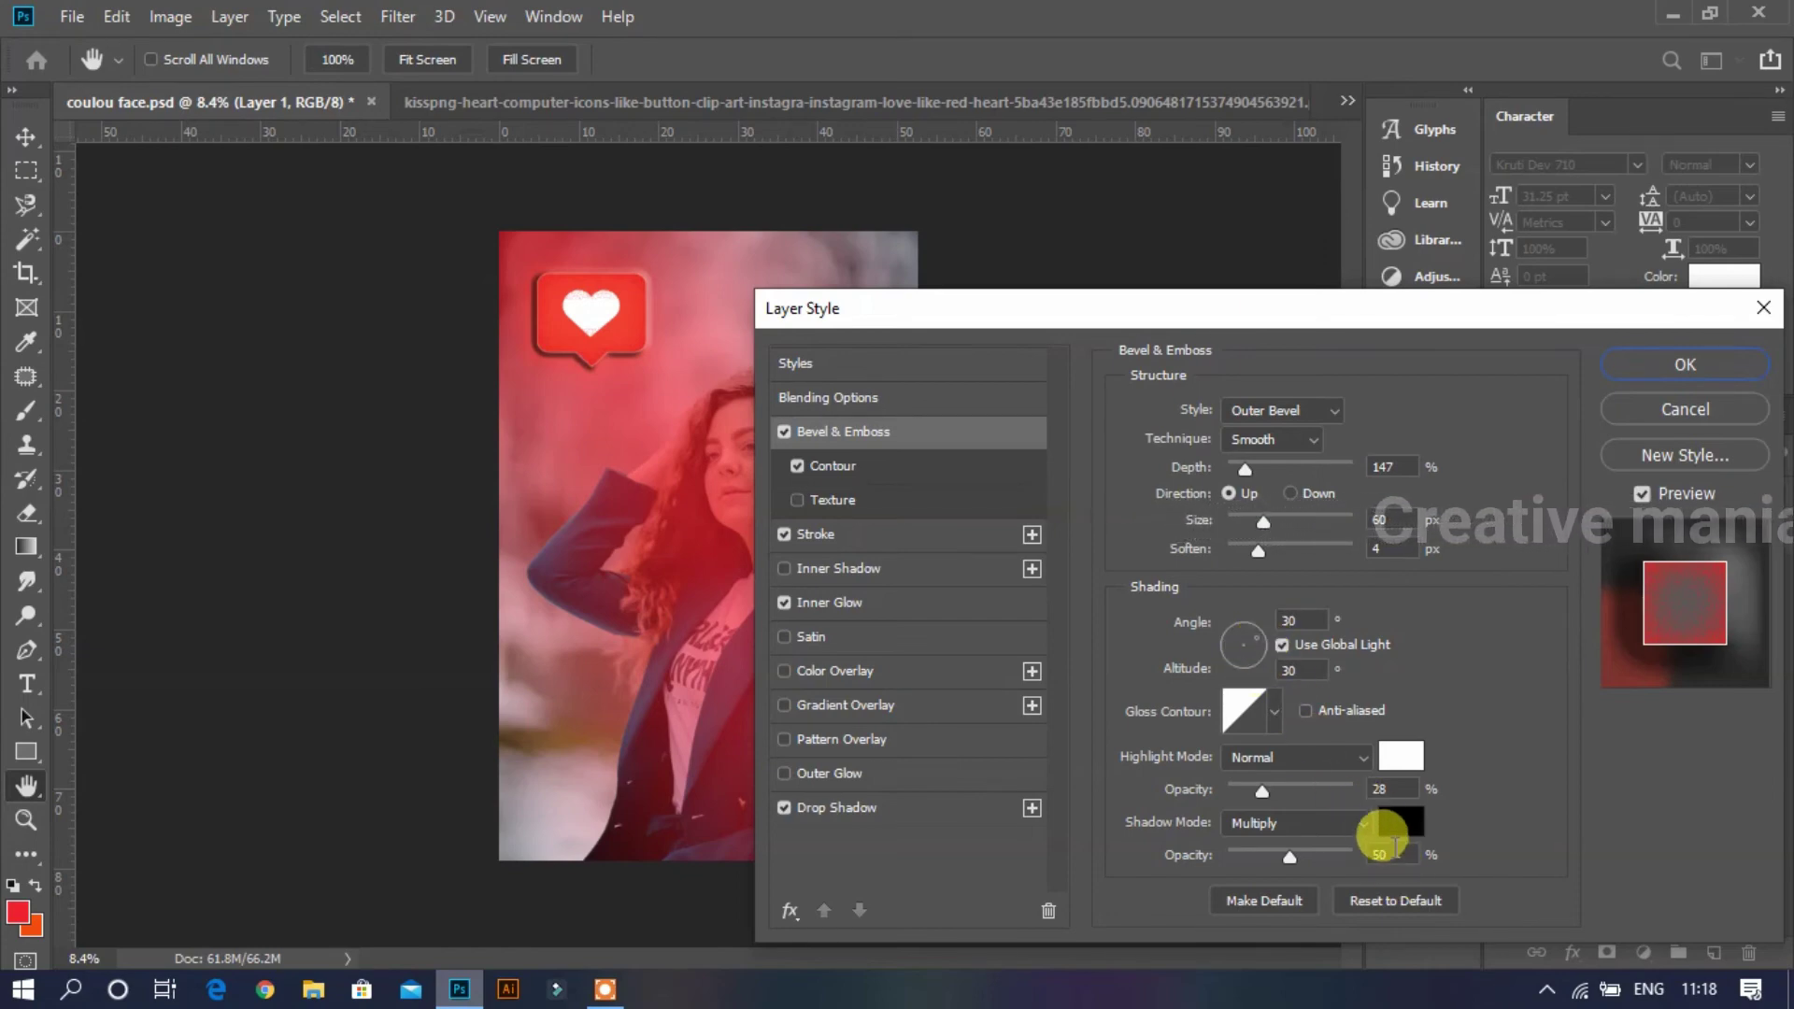
click(1600, 363)
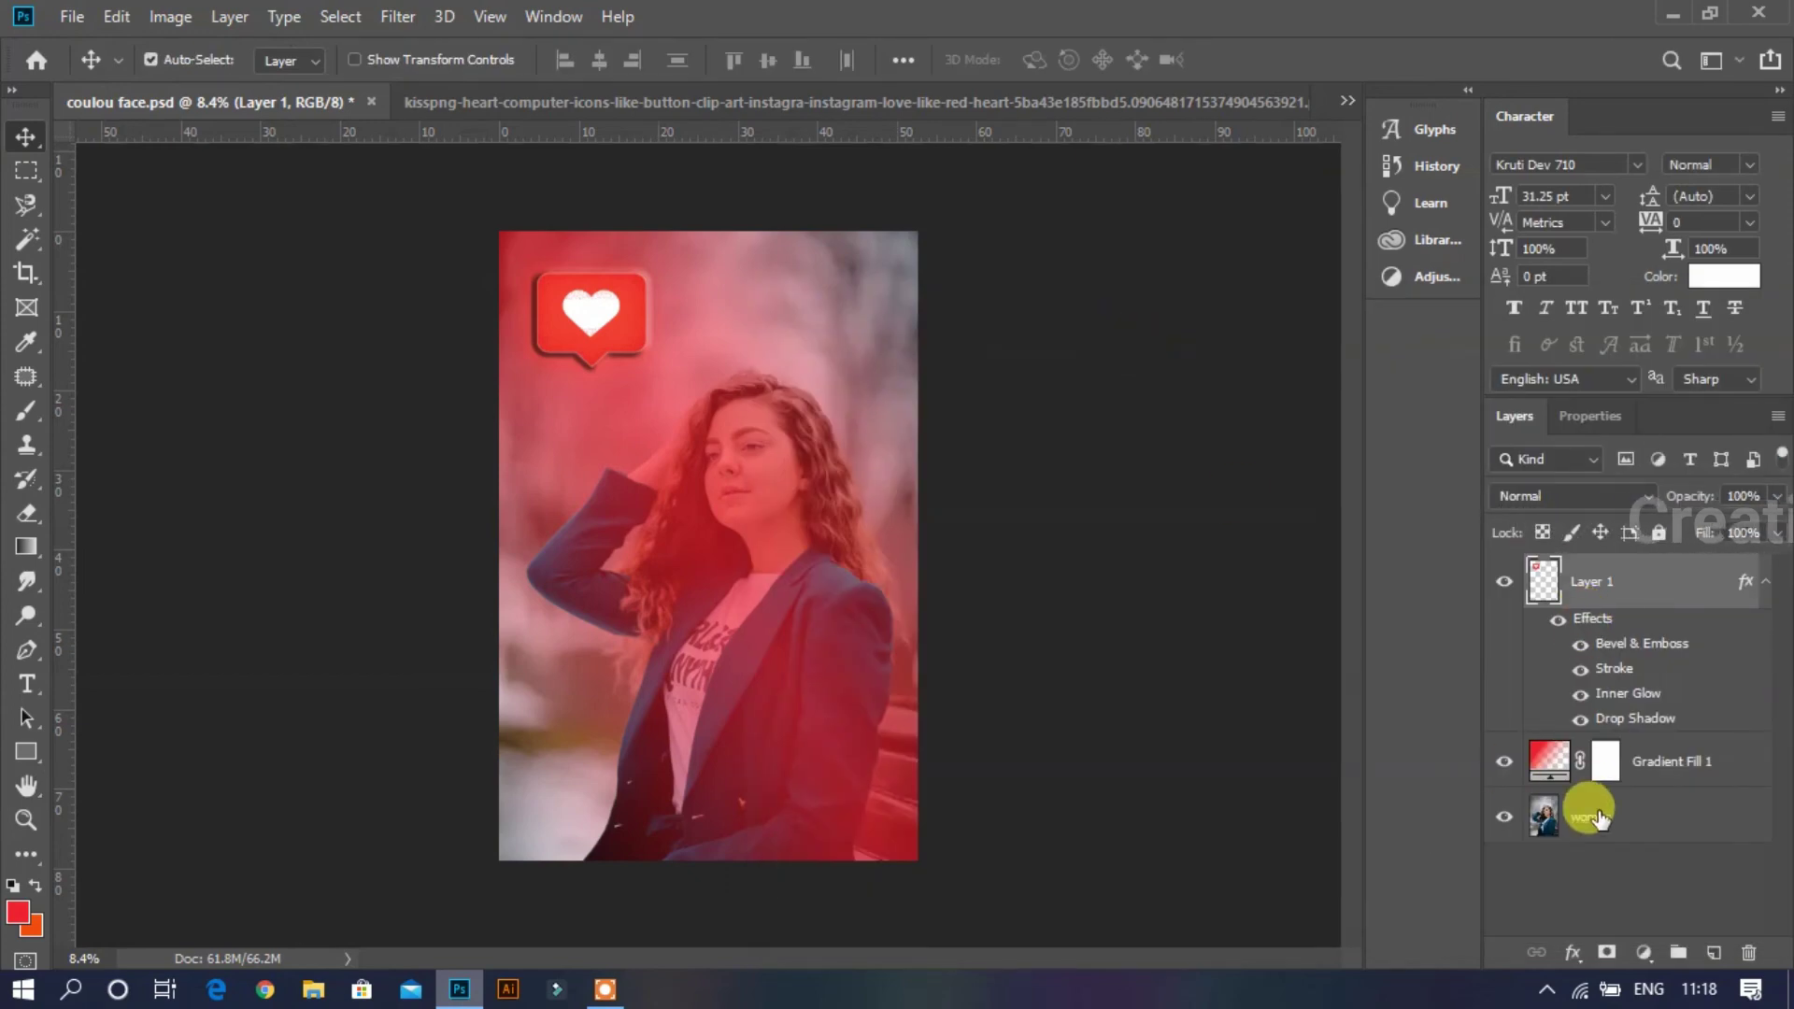
Step: Add a new layer directly above the gradient fill layer and fill it with black #000000
click(1670, 764)
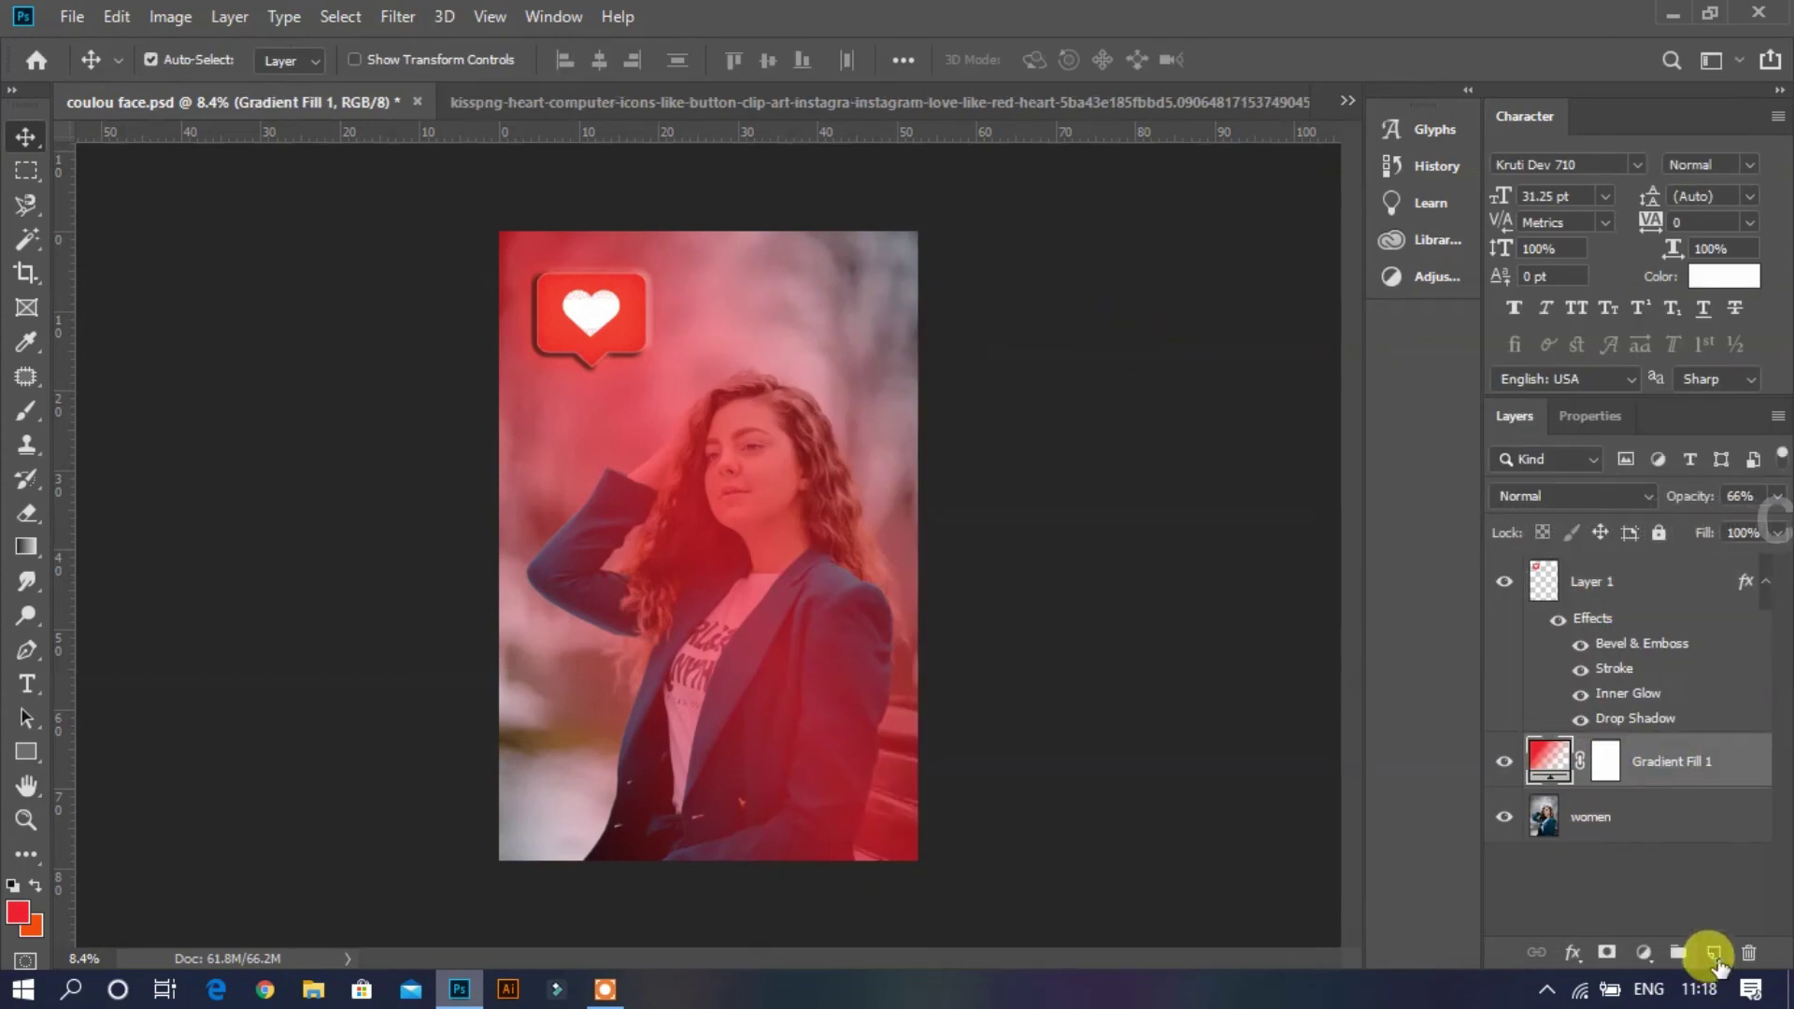
click(1714, 953)
click(23, 911)
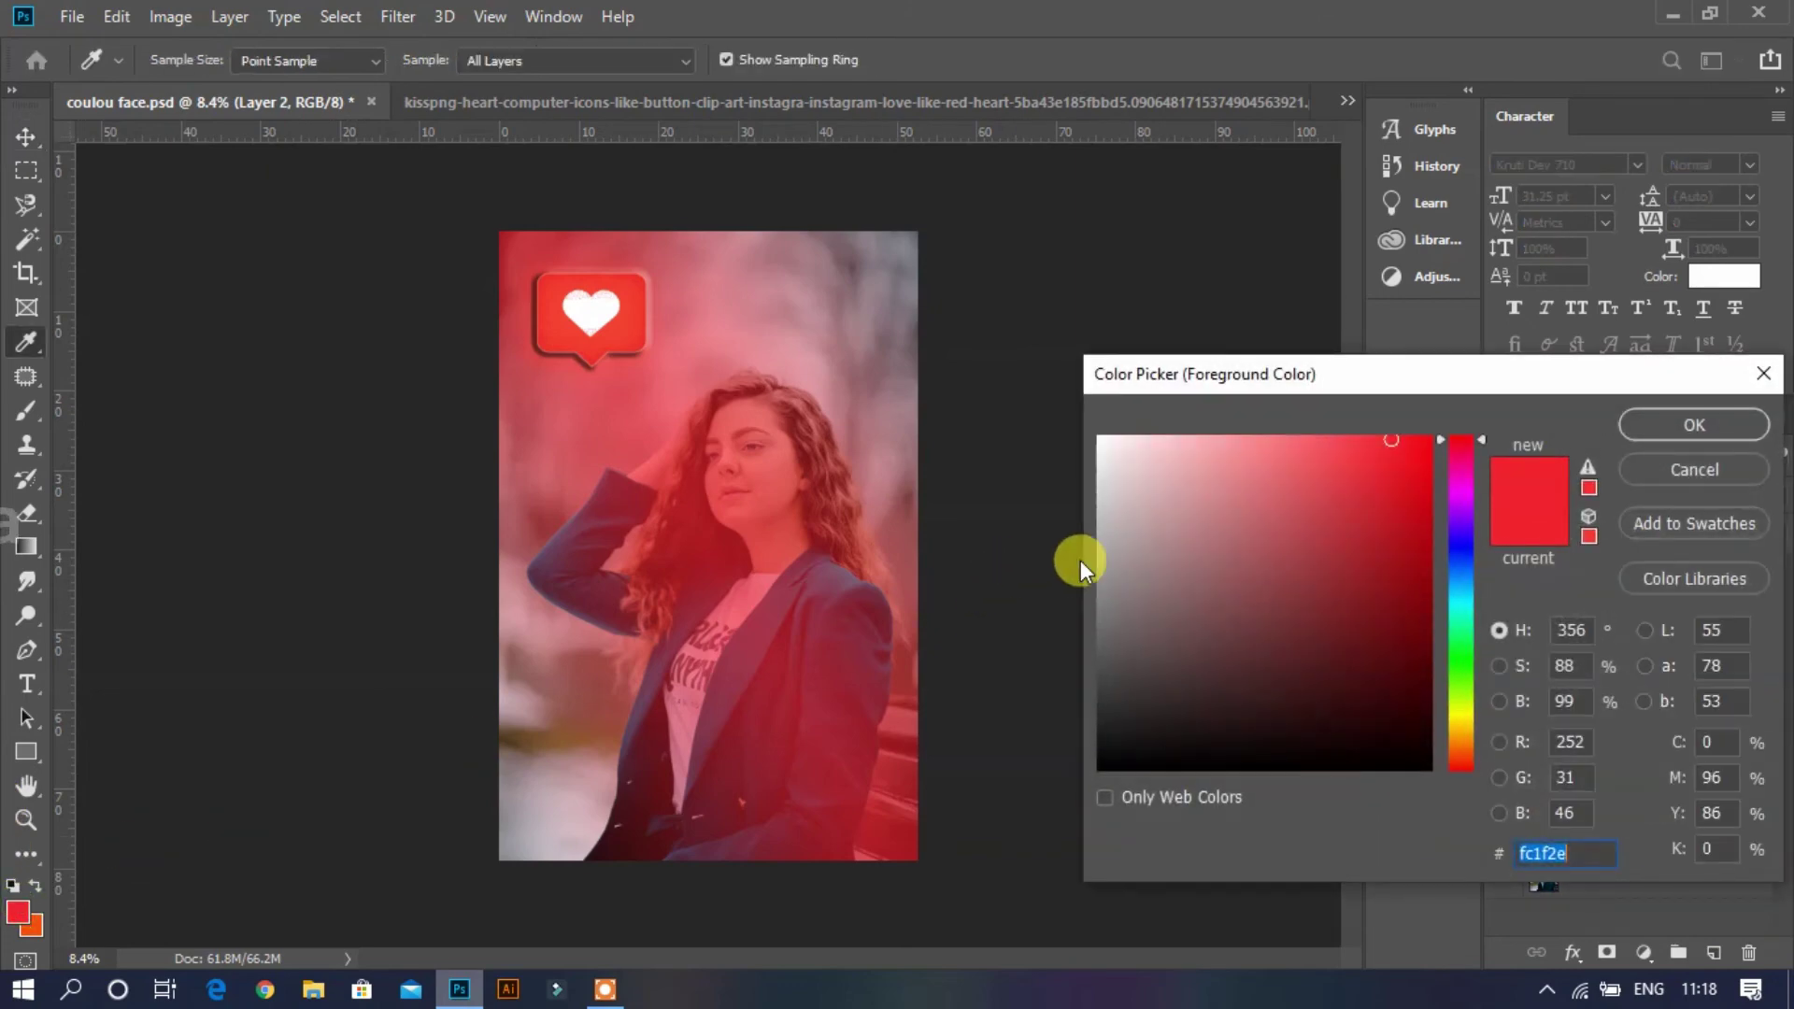
click(1177, 629)
click(1429, 768)
click(1673, 432)
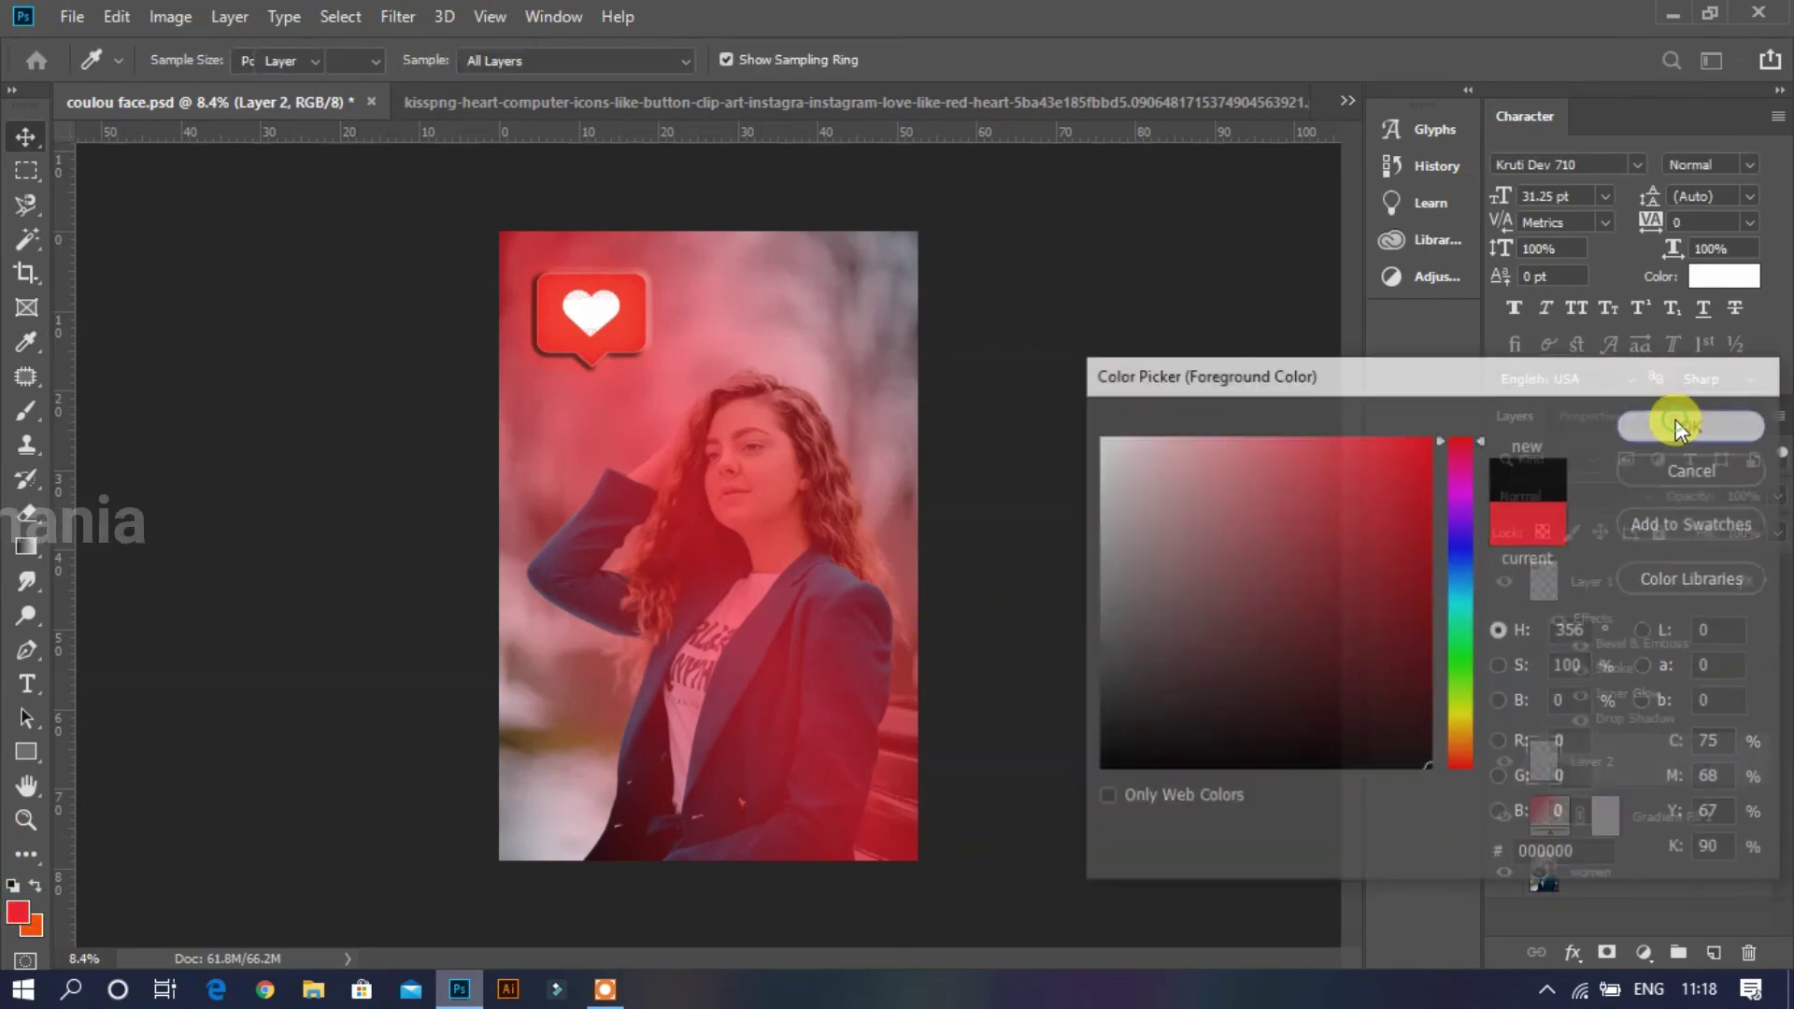
click(1551, 759)
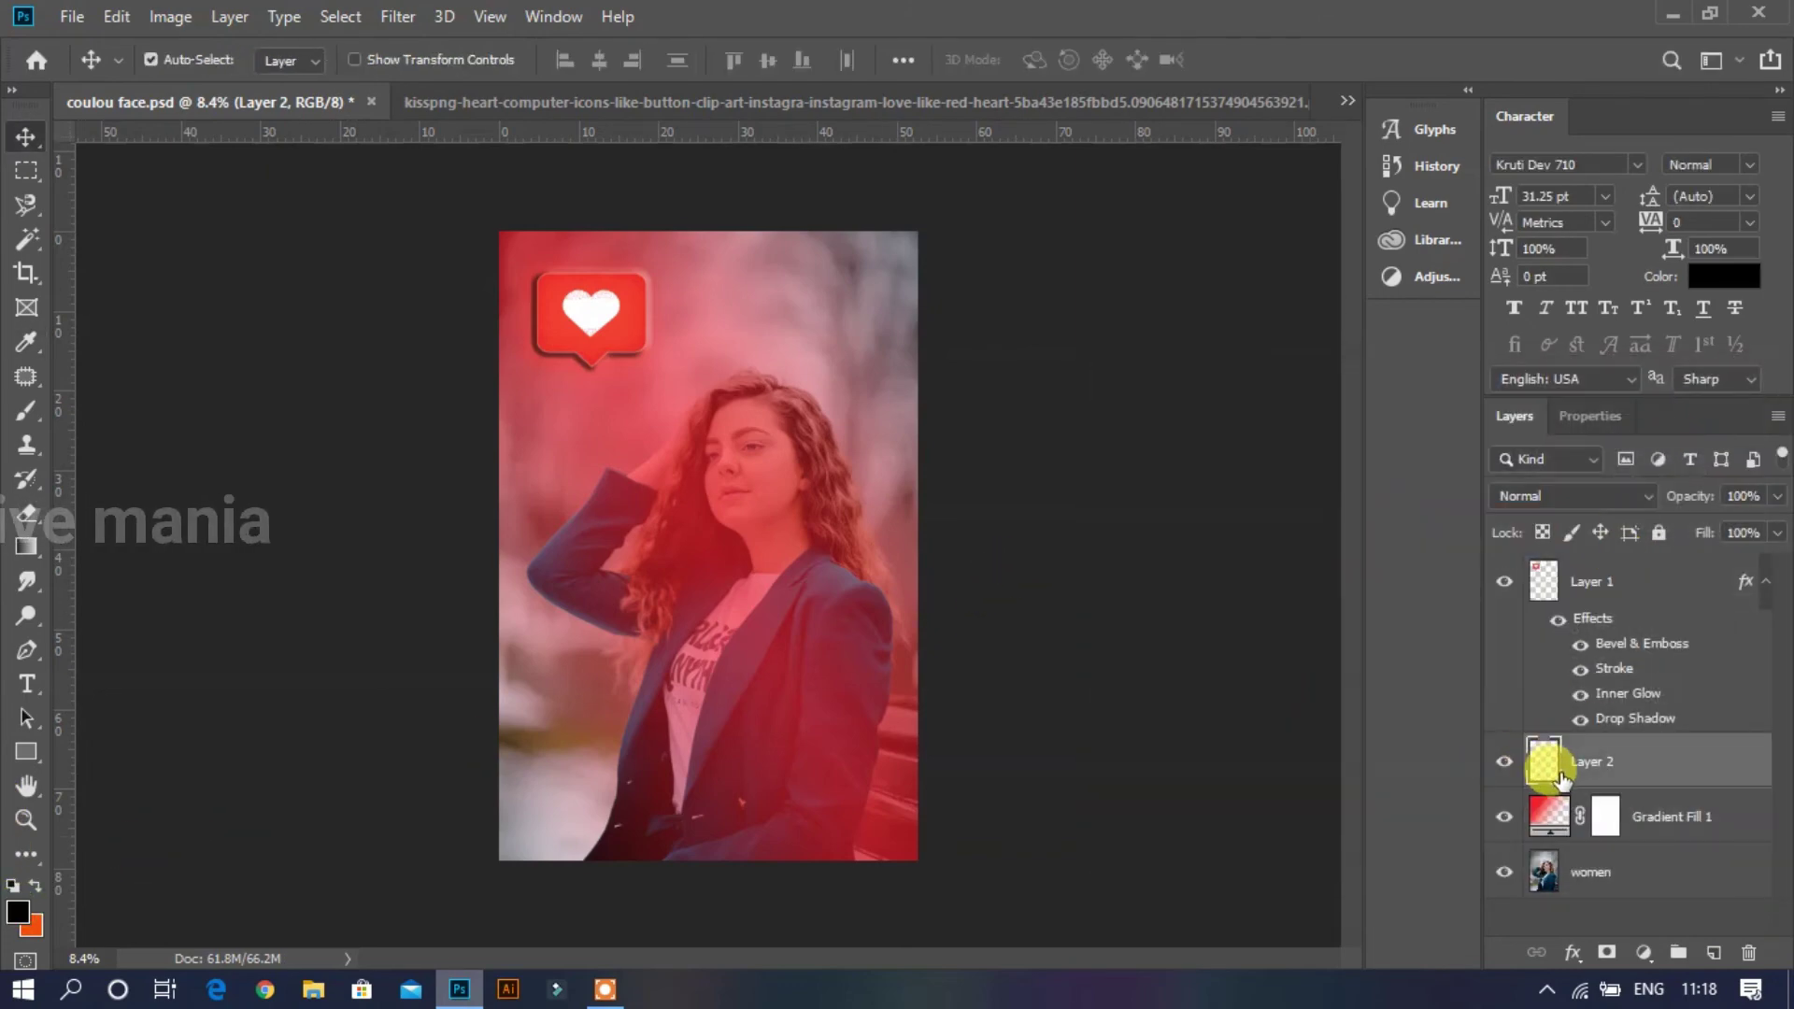
key(alt+BackSpace)
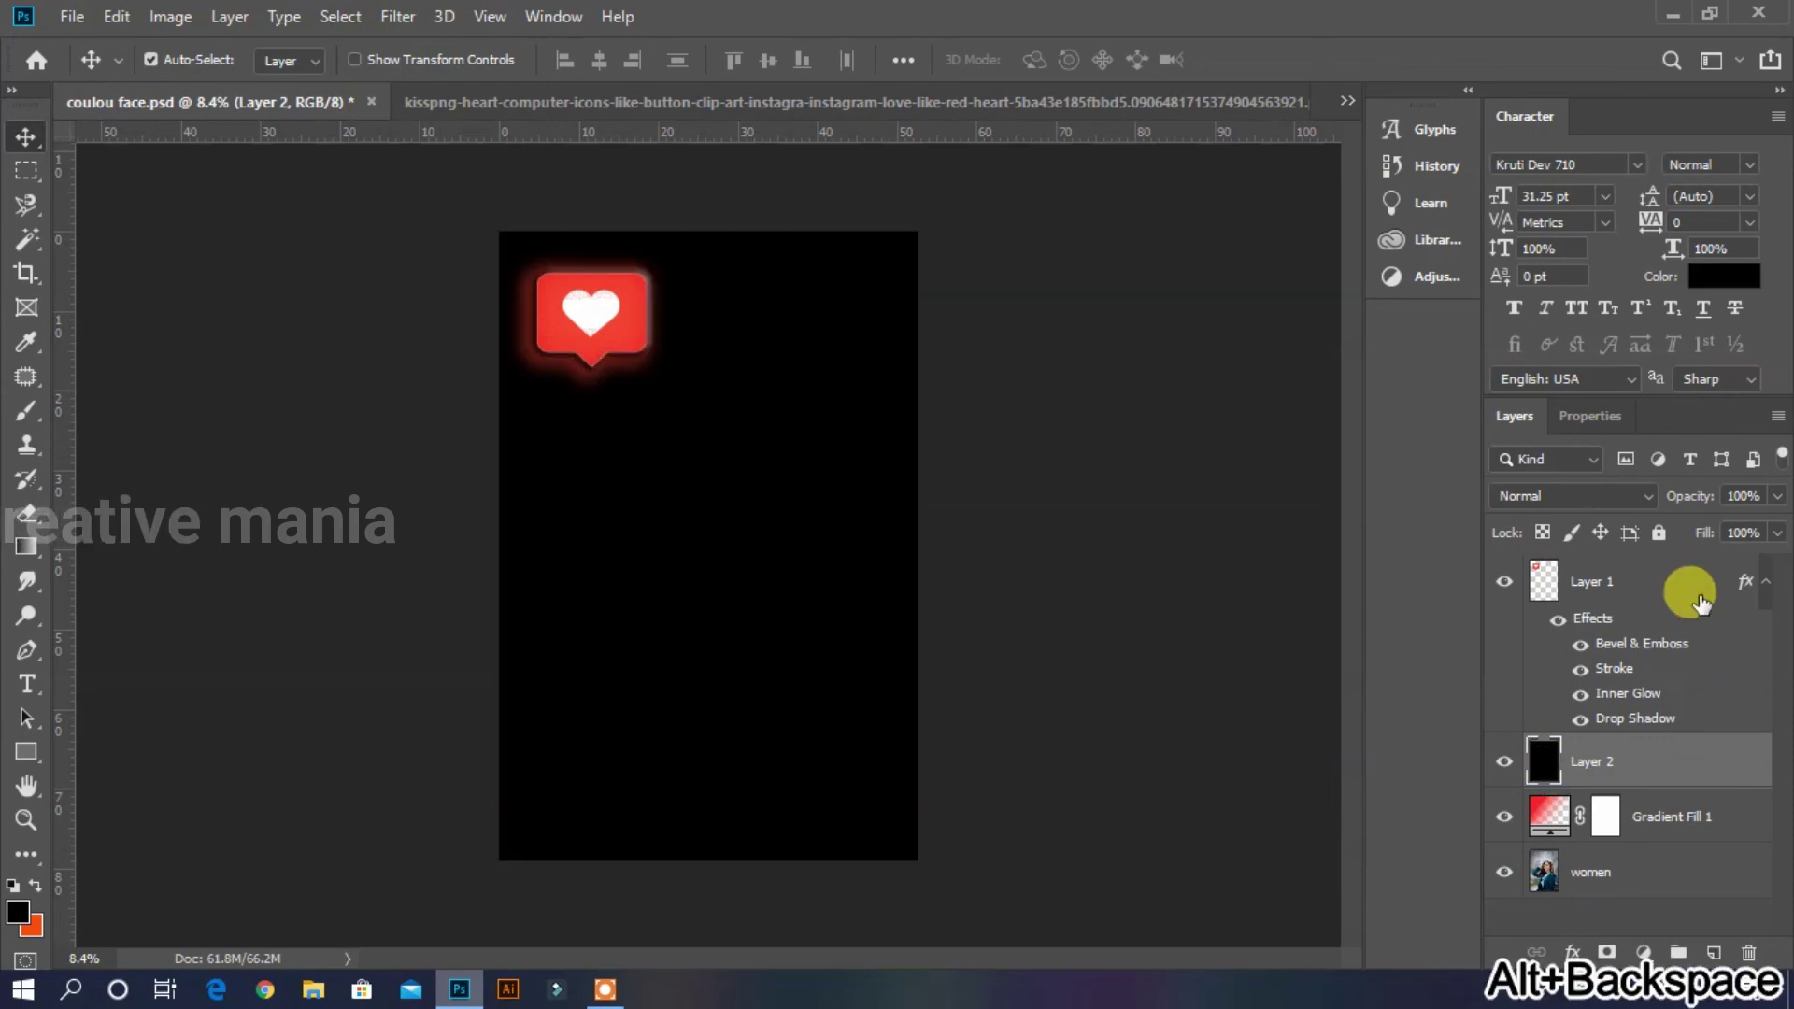
Step: Set the black layer's blend mode to Soft Light
click(1776, 497)
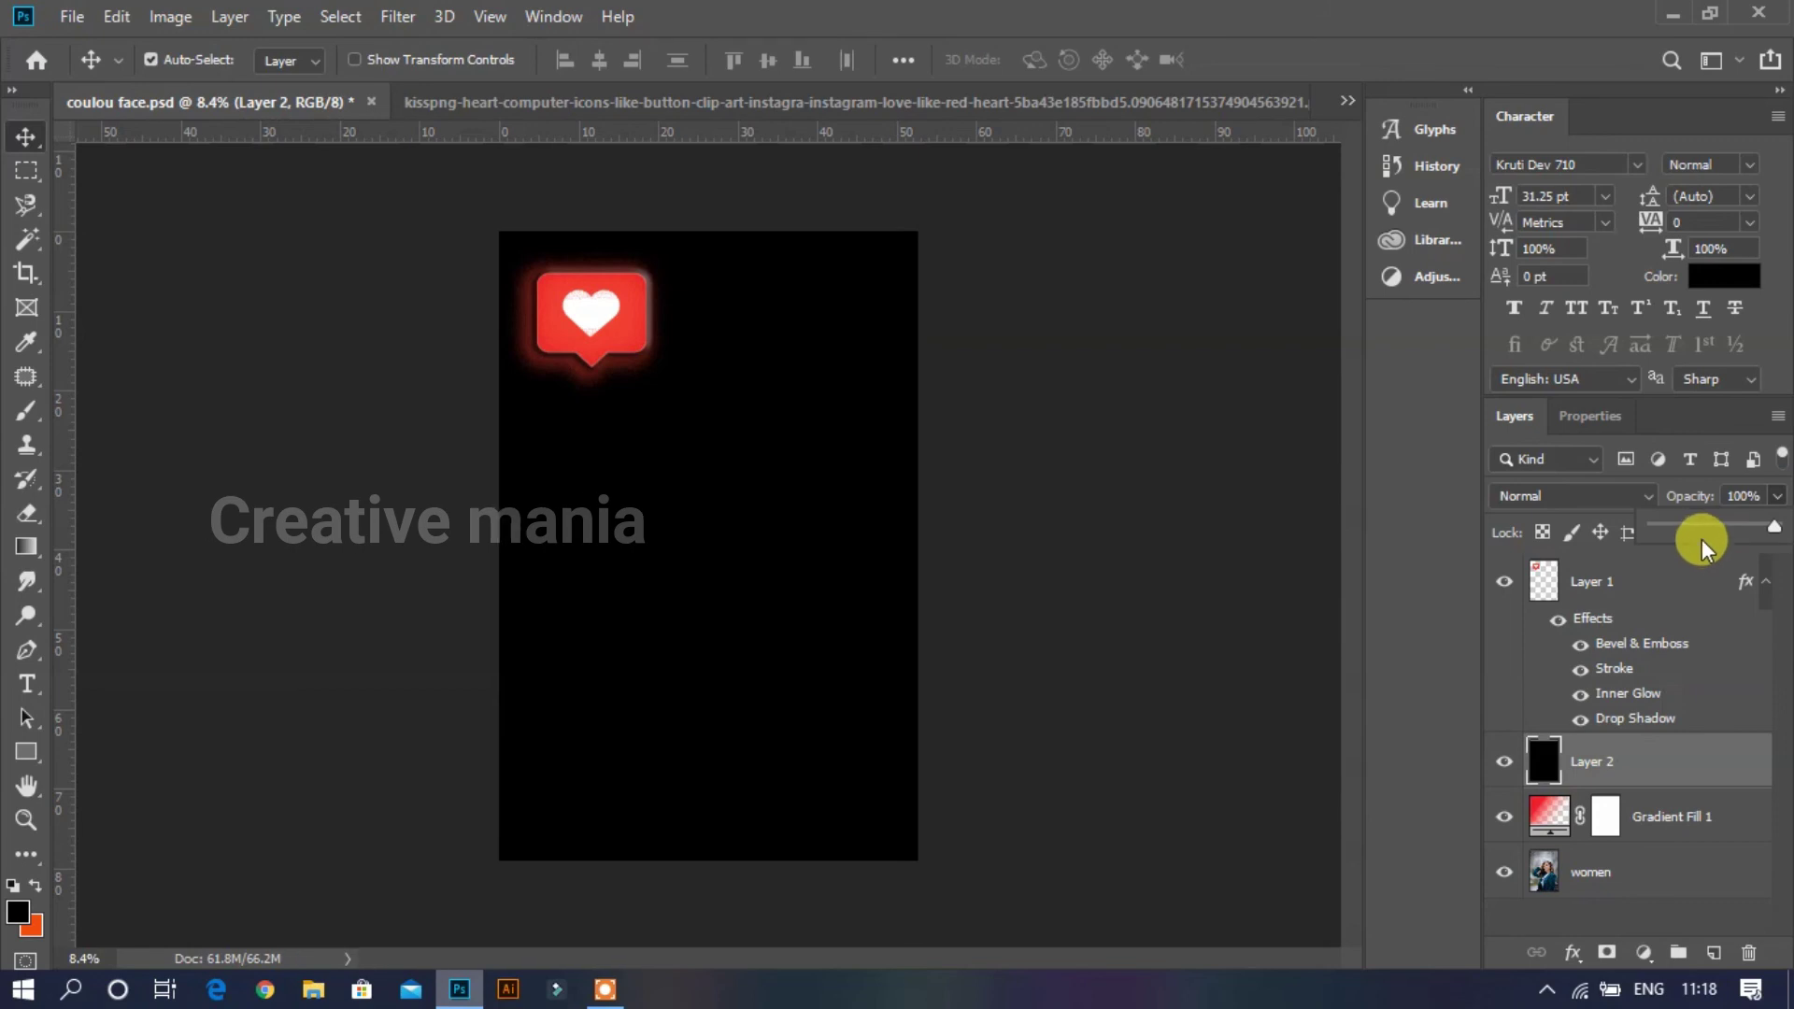
click(1600, 497)
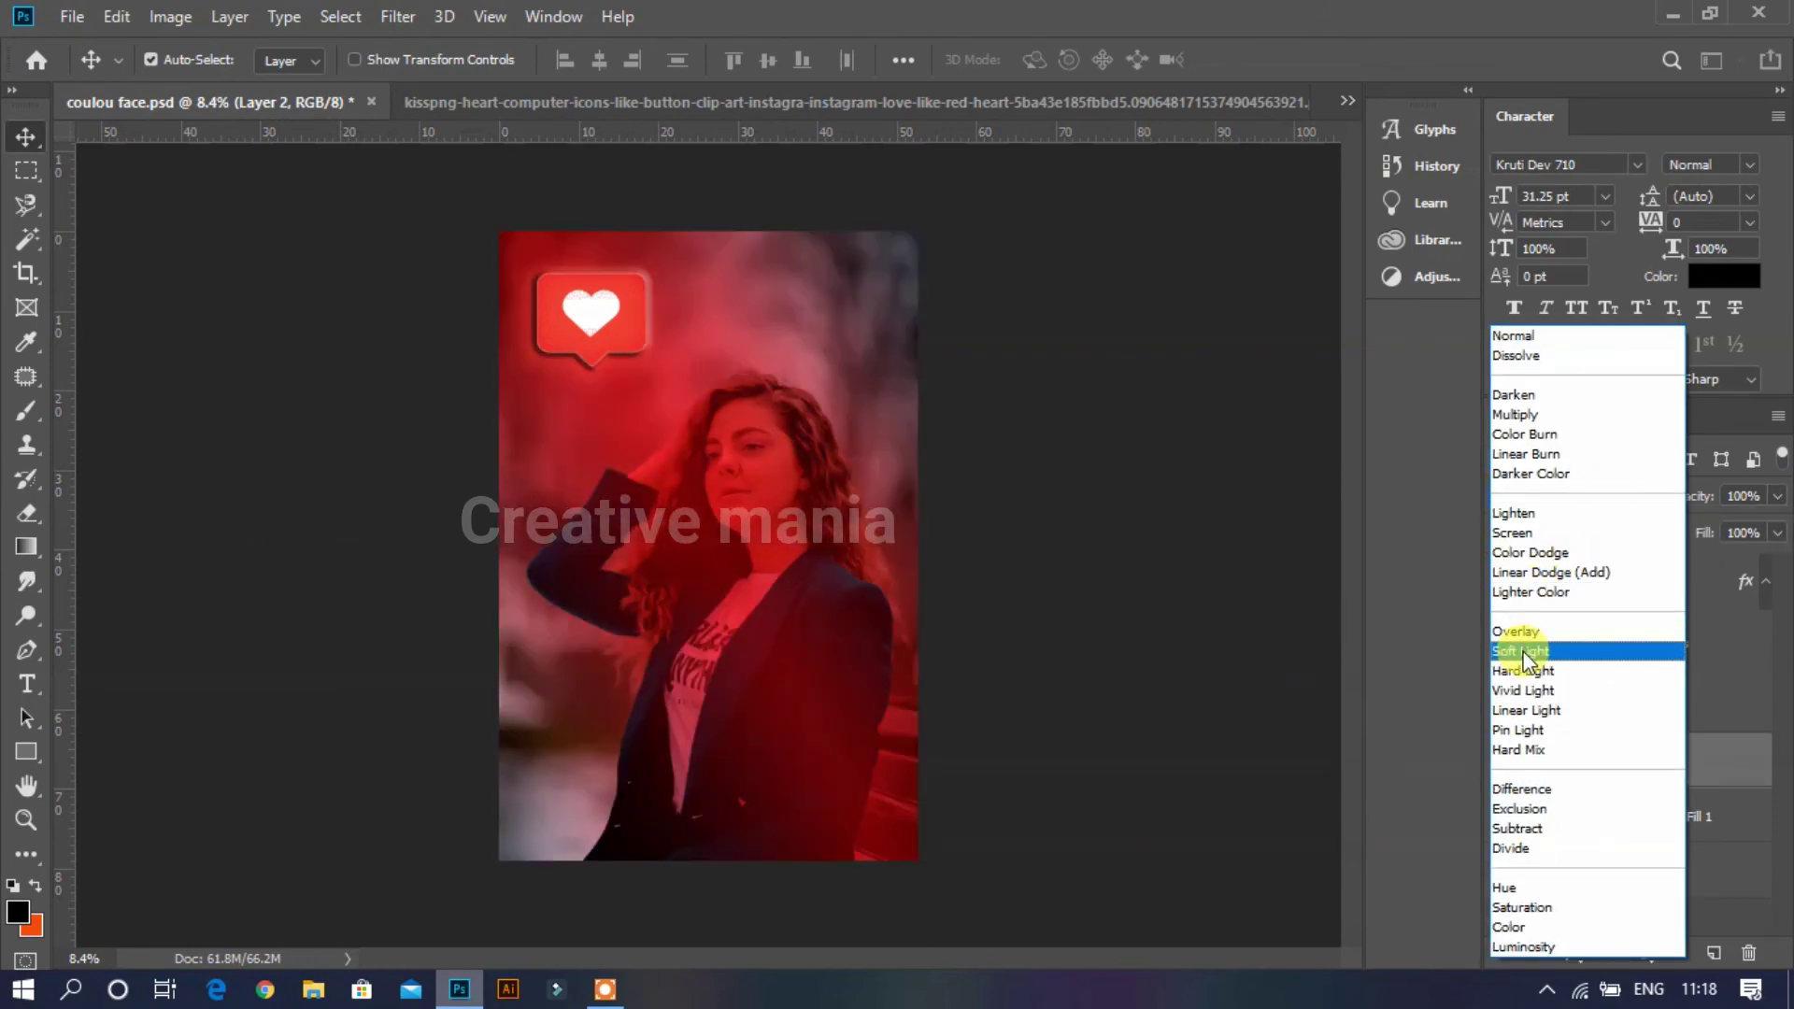
click(1523, 651)
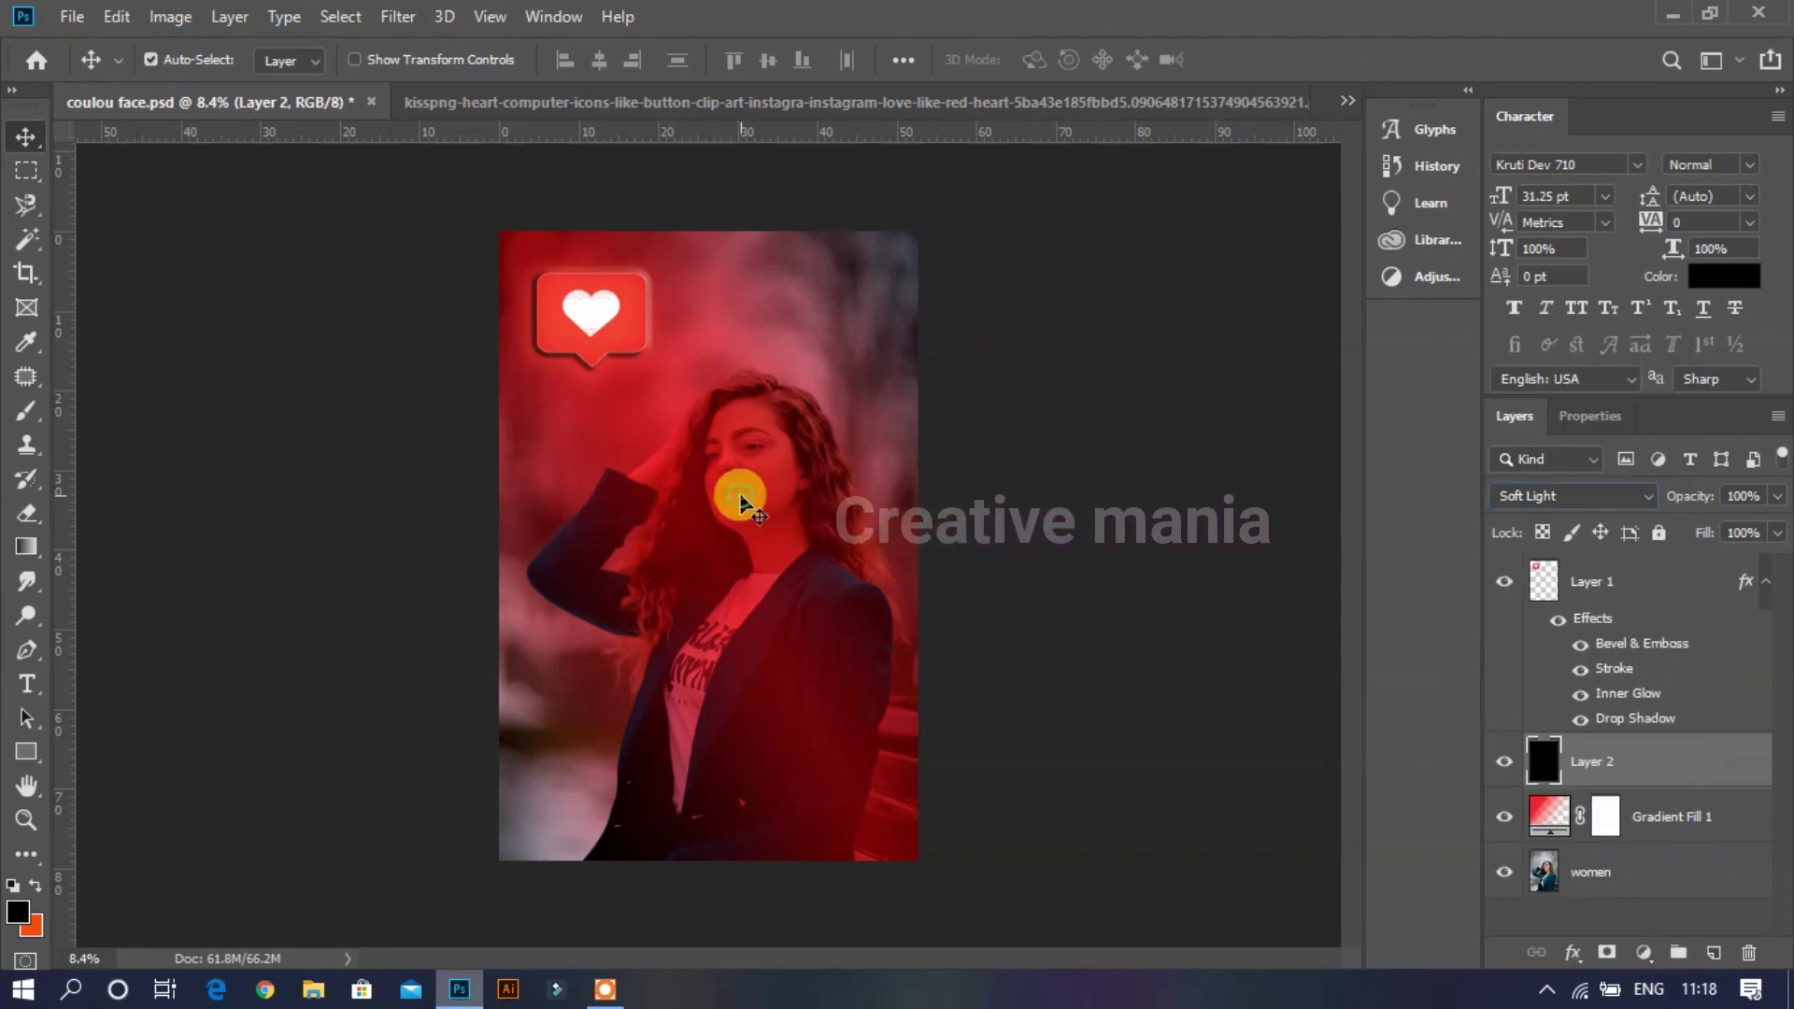
Step: Reduce the gradient fill layer's fill to 77%
click(1723, 816)
click(1777, 532)
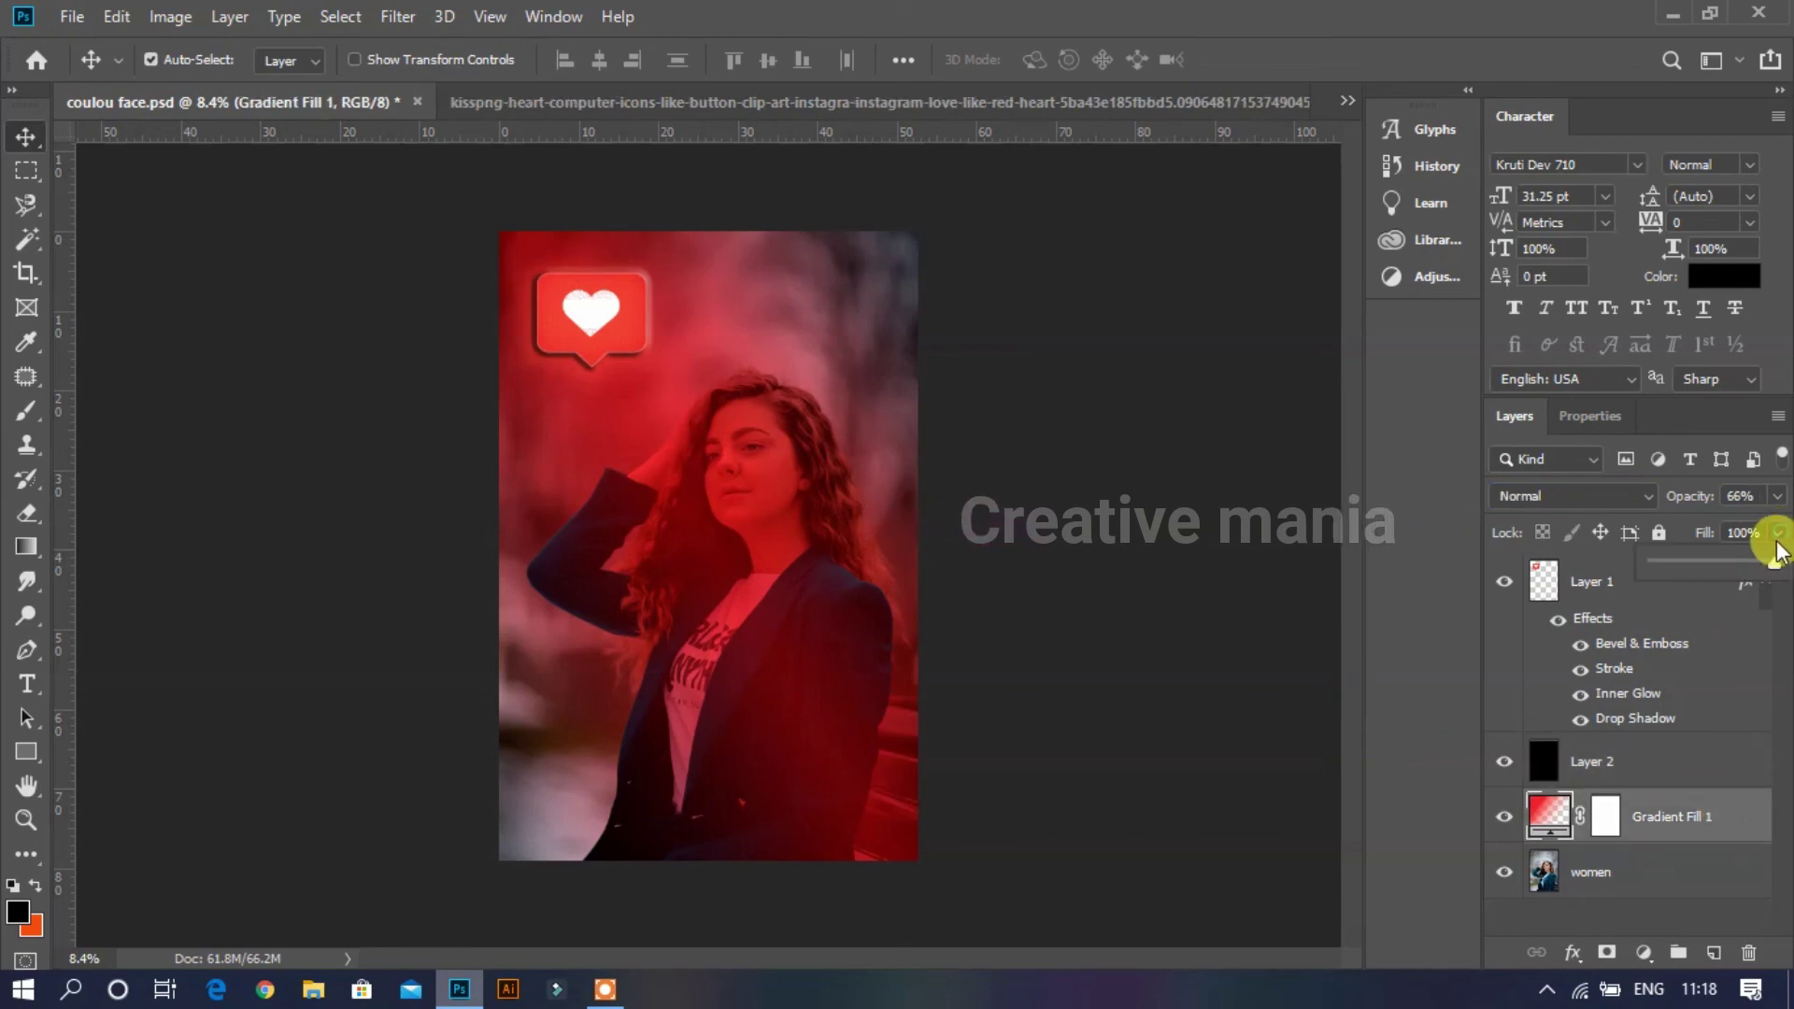
drag(1773, 561, 1749, 563)
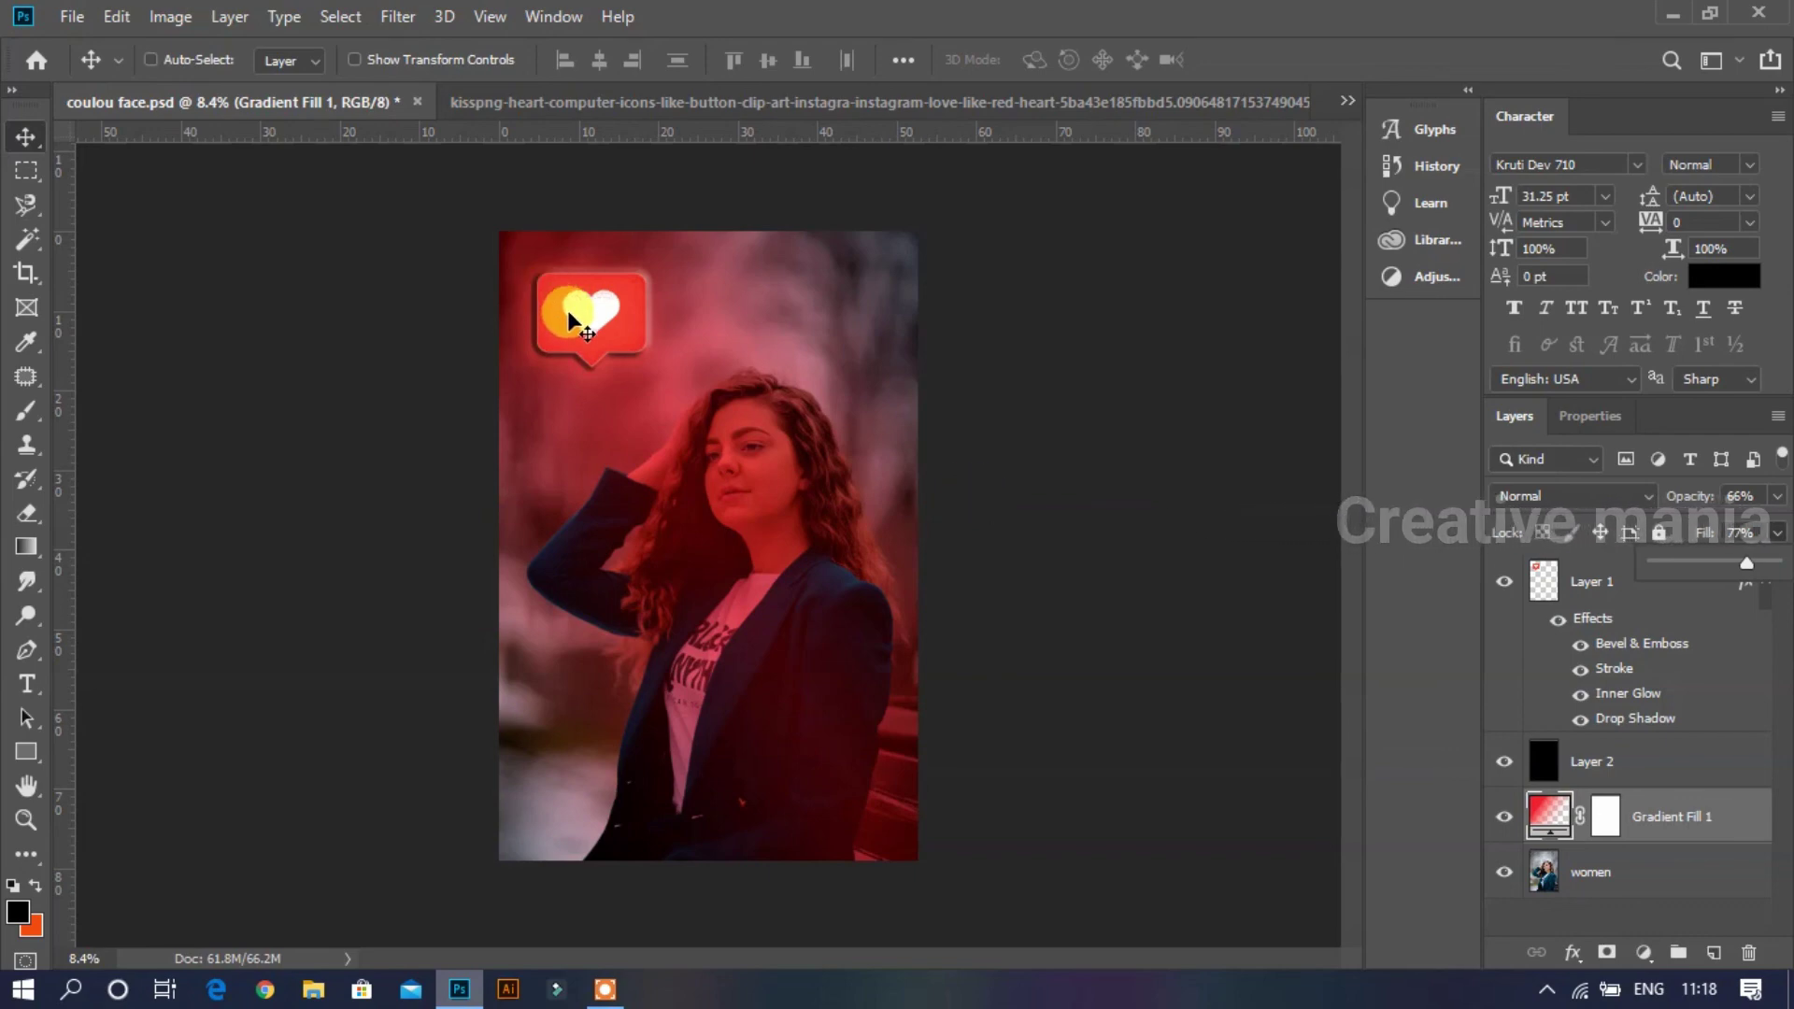
Step: Select the heart icon layer on the canvas
key(ctrl+alt+plus)
key(ctrl+alt+minus)
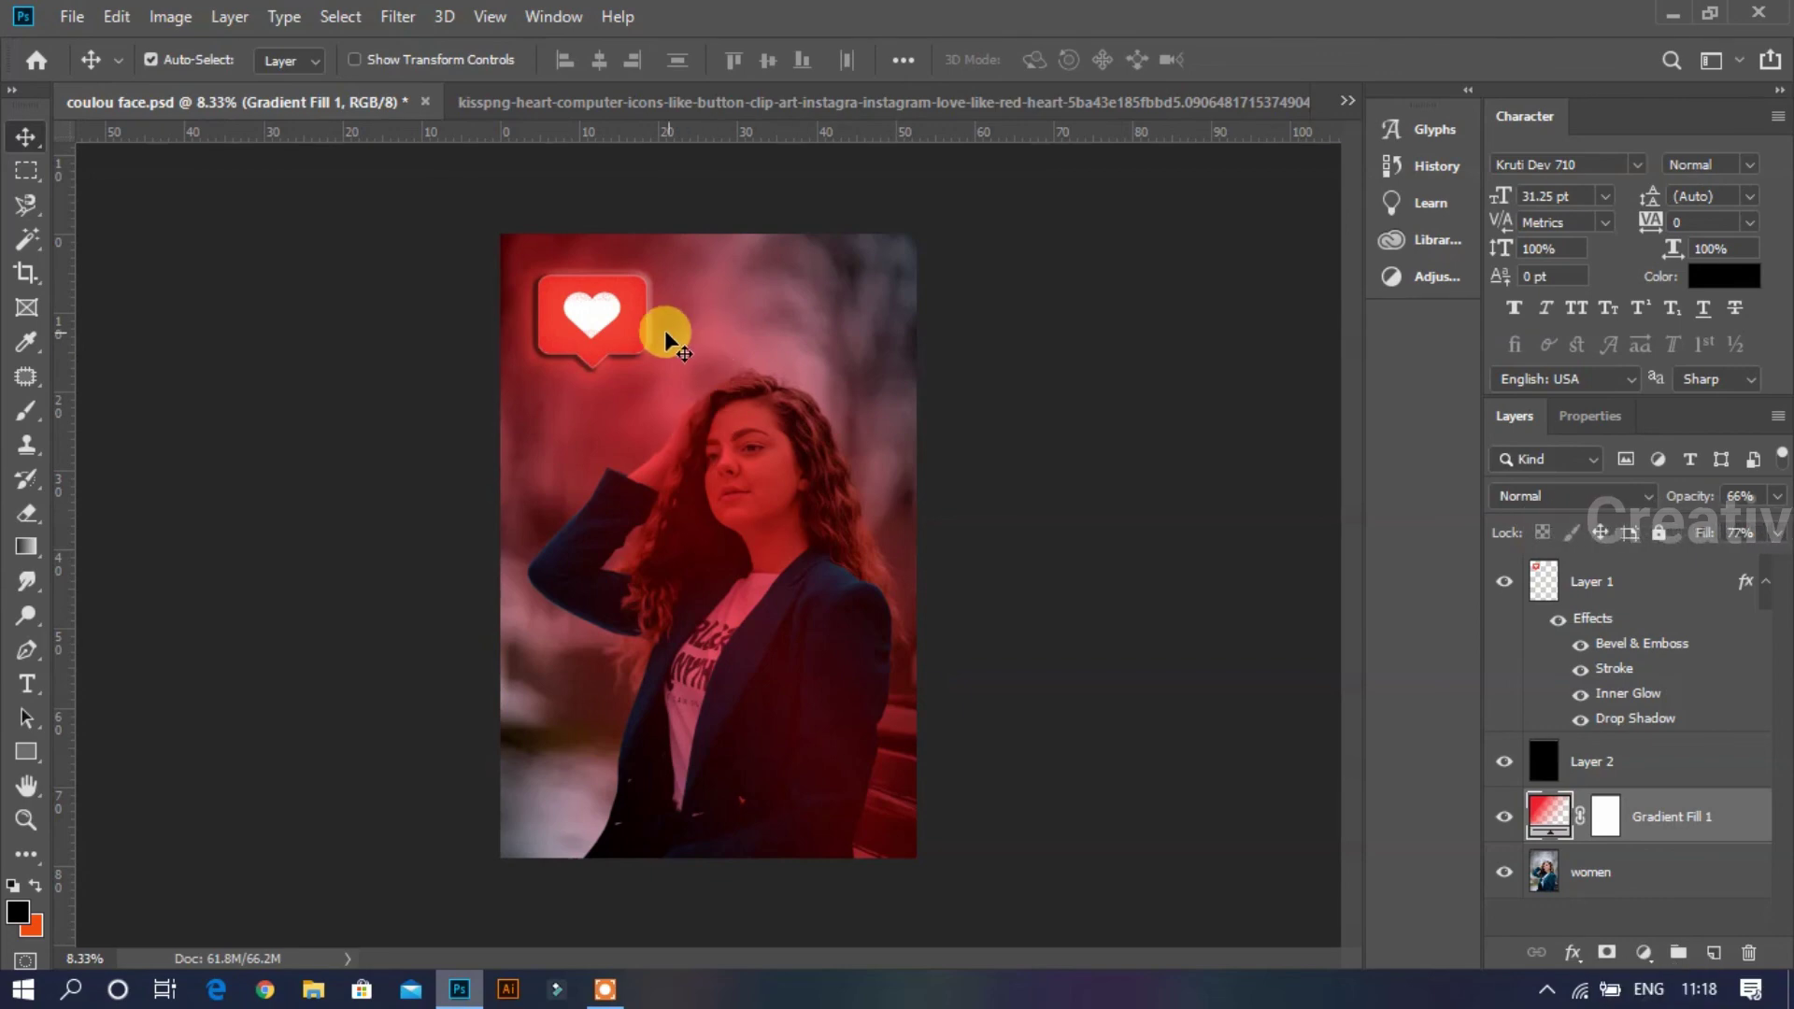
click(664, 329)
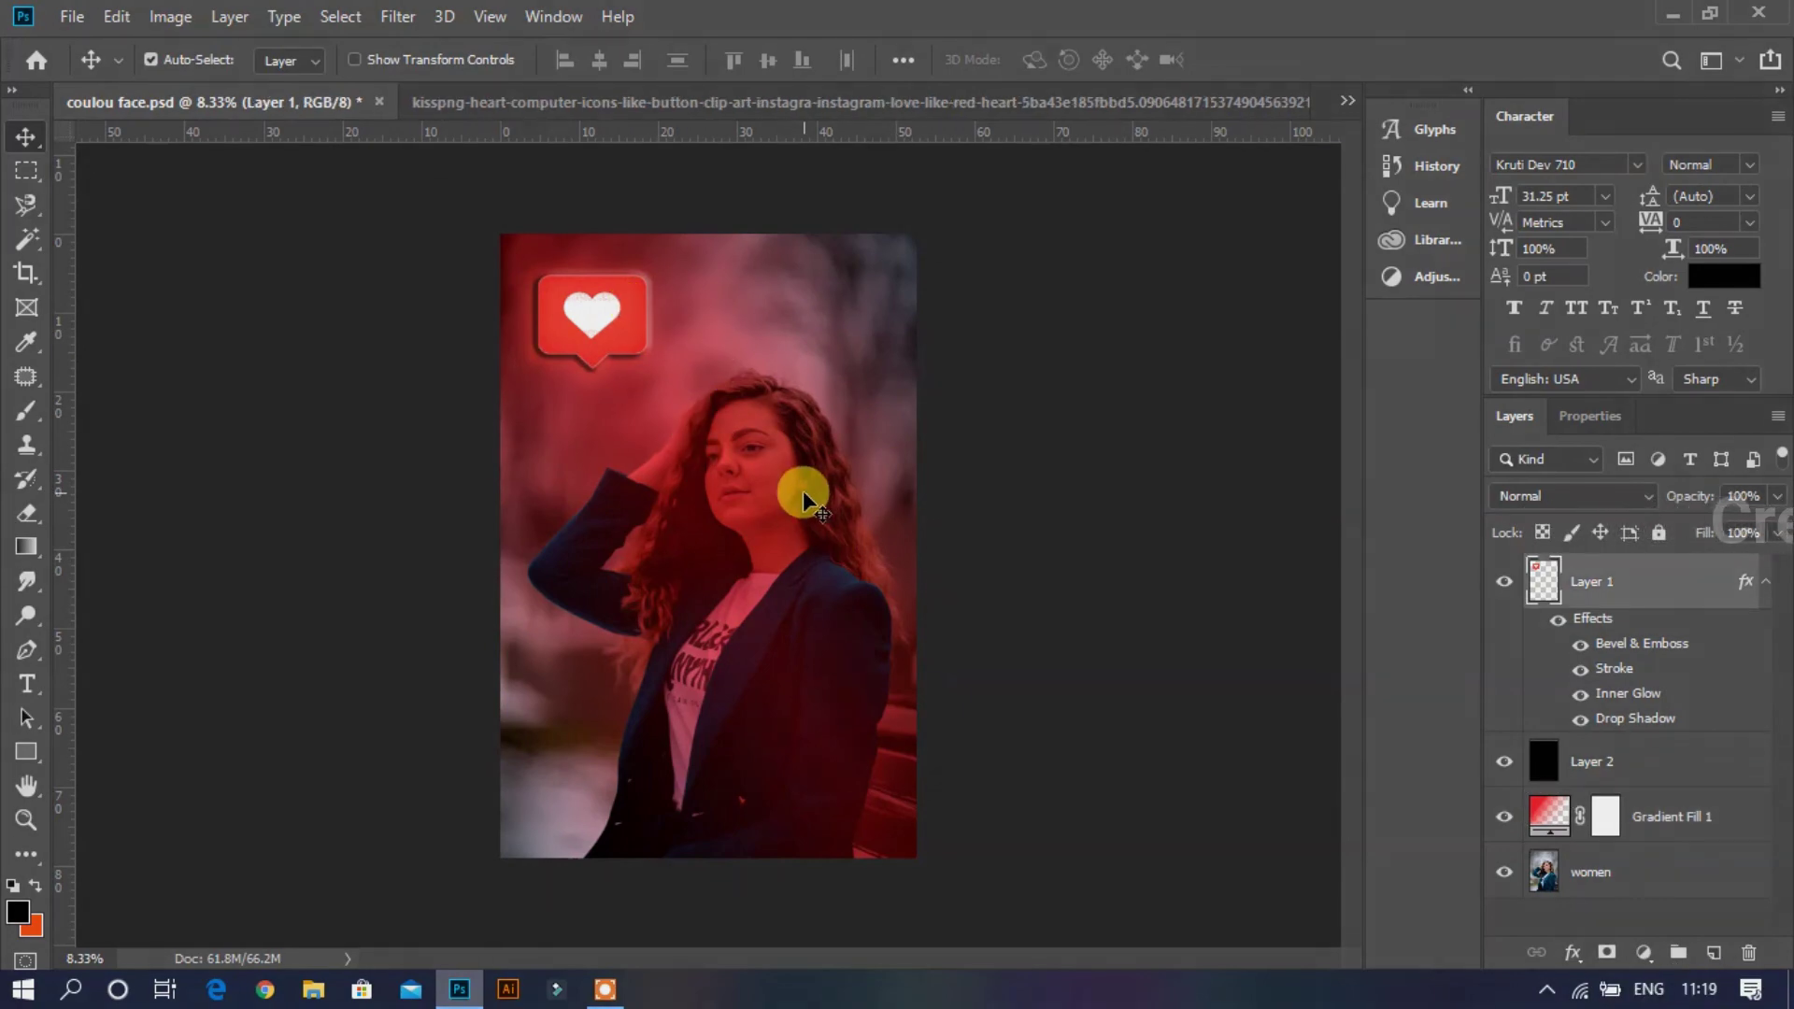